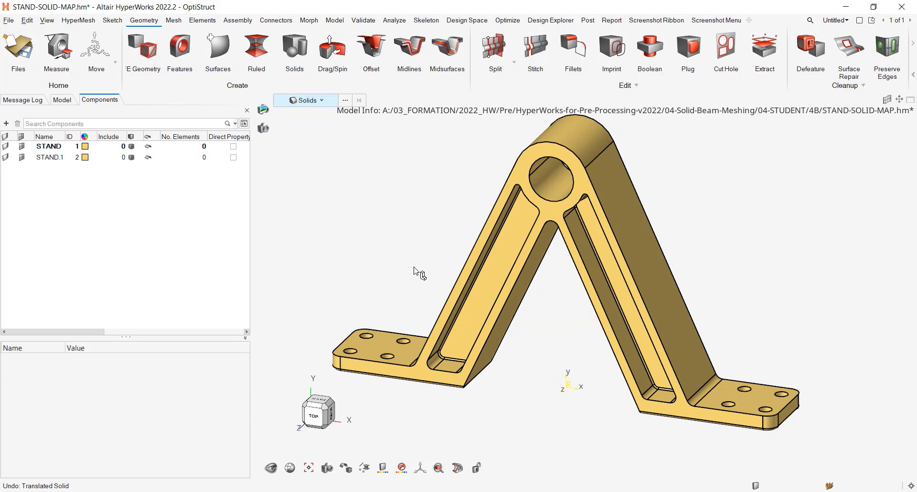
Step: Examine the stand from several sides, including the leg pockets, the top bore and the drilled foot plates
middle_click_drag(418, 269, 444, 314)
scroll(352, 345, "up", 4)
scroll(368, 340, "down", 3)
middle_click_drag(387, 354, 405, 310)
scroll(396, 302, "up", 3)
scroll(395, 303, "down", 5)
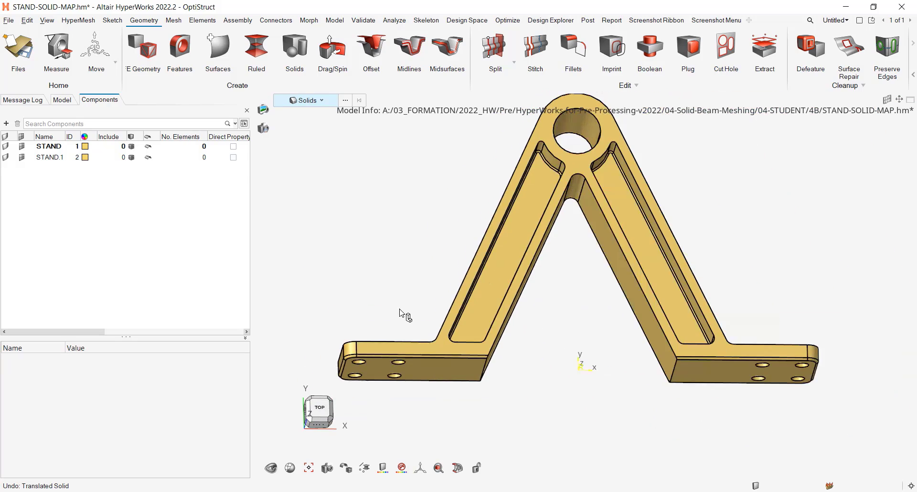
middle_click_drag(410, 316, 381, 342)
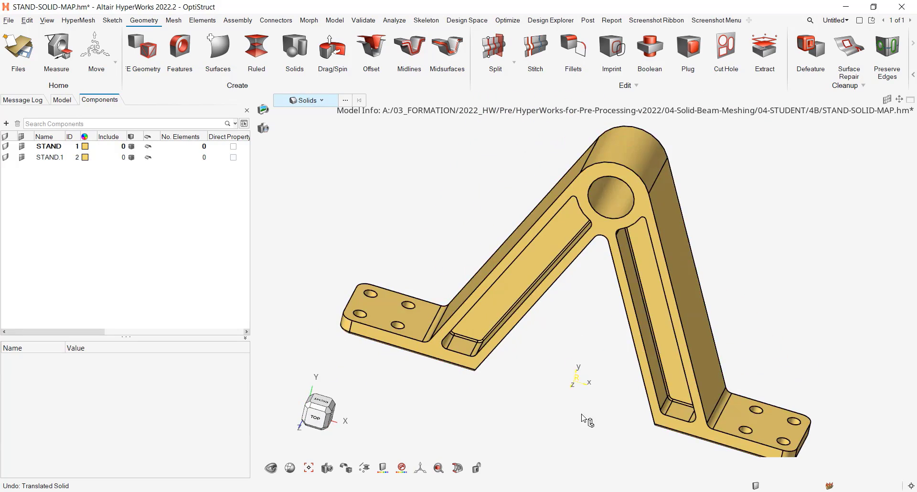
mouse_move(585, 401)
middle_mouse_down()
mouse_move(639, 390)
mouse_move(588, 394)
mouse_move(597, 407)
mouse_move(583, 404)
mouse_move(576, 382)
mouse_move(573, 389)
middle_mouse_up()
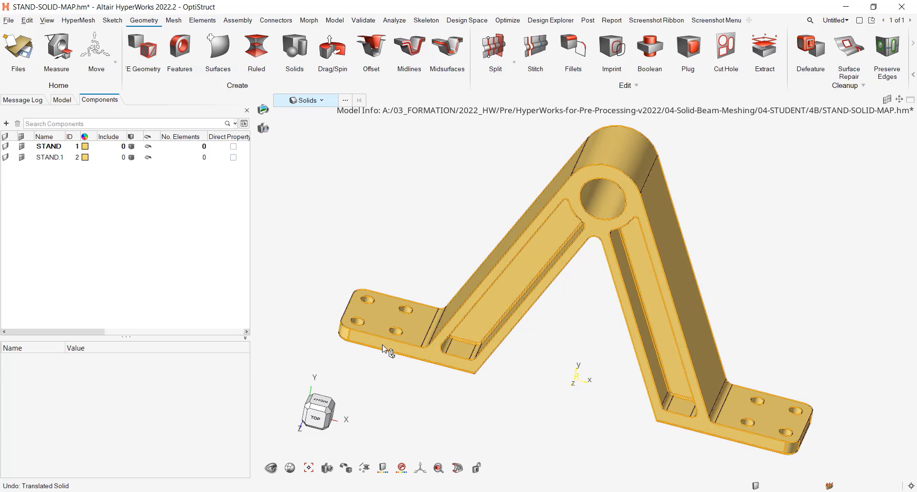
middle_click_drag(557, 346, 576, 292)
middle_click_drag(354, 377, 572, 257)
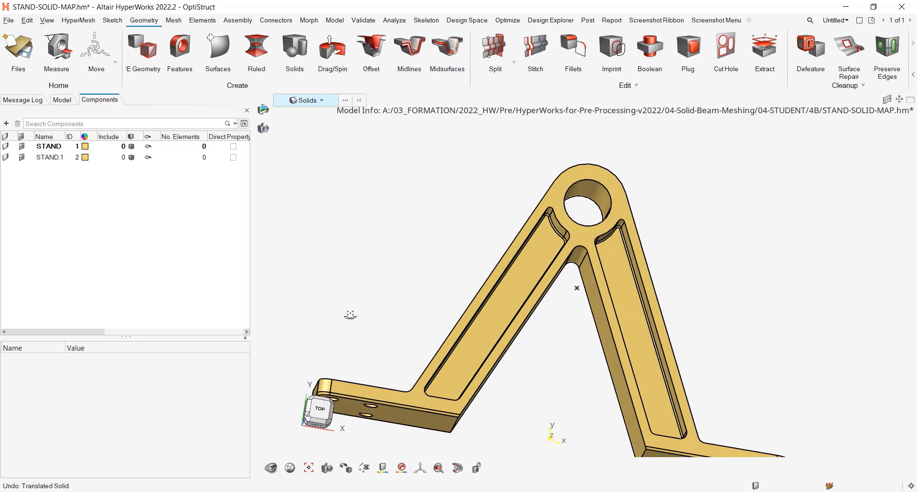
middle_click_drag(349, 315, 339, 330)
right_click_drag(380, 322, 488, 196)
middle_click_drag(443, 274, 471, 307)
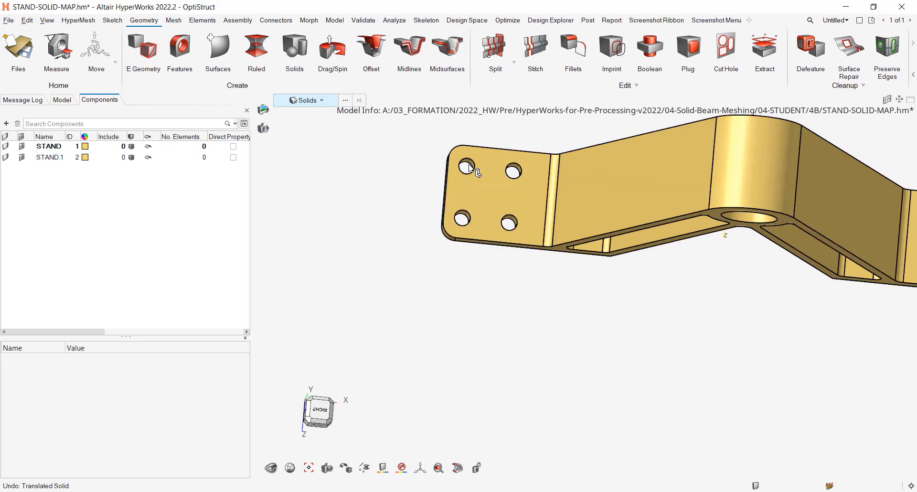
scroll(483, 220, "down", 3)
middle_click_drag(688, 309, 531, 374)
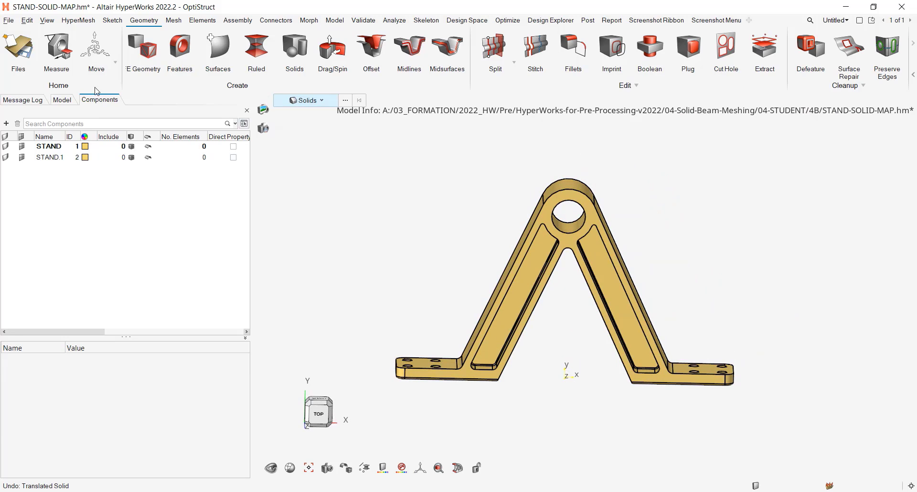
Step: Measure the radii of the large top bore and of a bolt hole in the foot plate
left_click(53, 51)
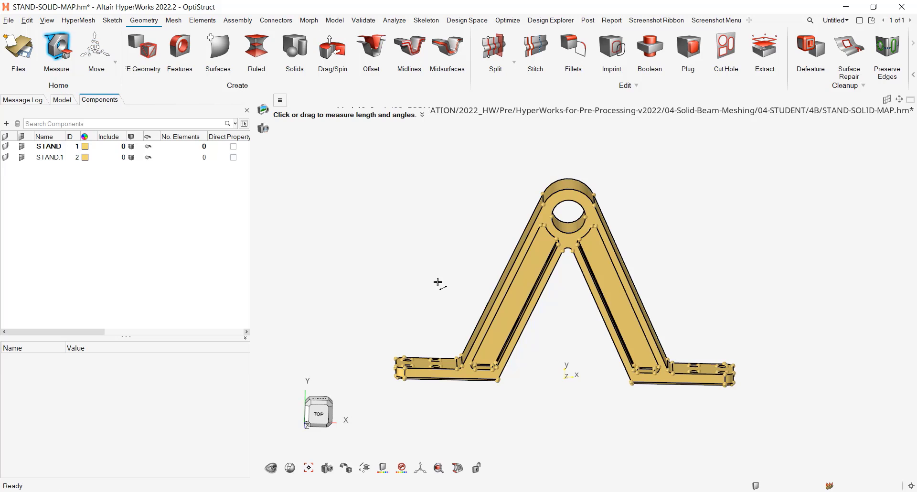
right_click_drag(436, 281, 609, 227)
scroll(547, 222, "up", 5)
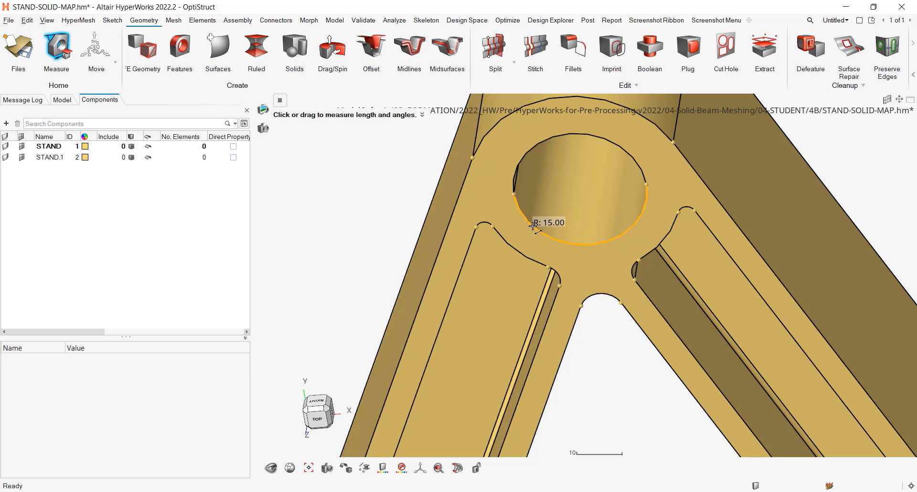
scroll(534, 226, "down", 5)
scroll(460, 300, "up", 3)
scroll(460, 300, "up", 4)
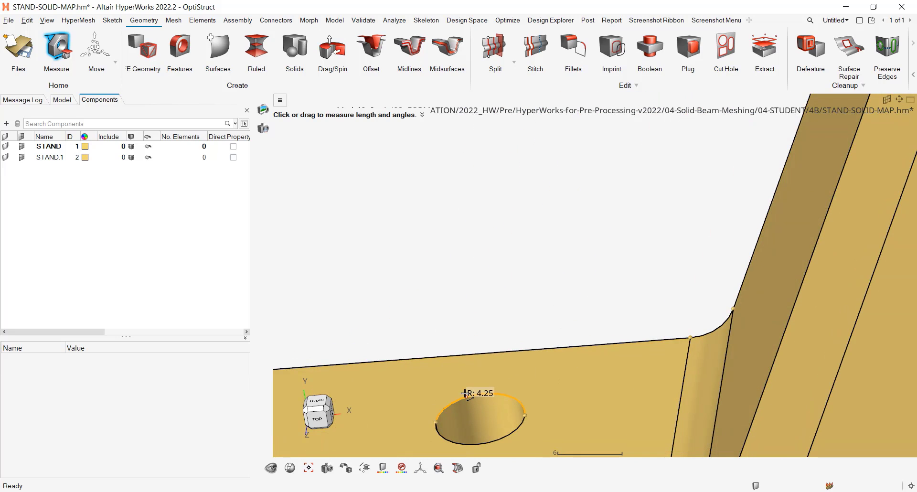
scroll(466, 393, "down", 6)
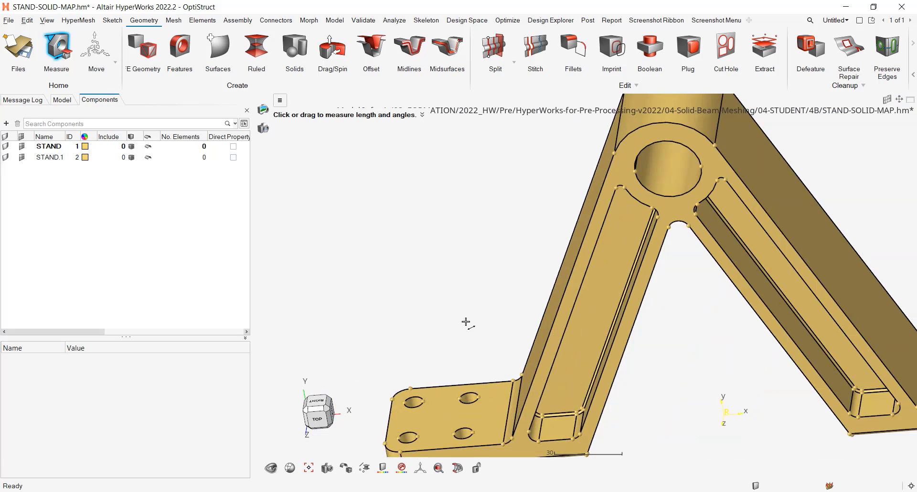
Step: Measure the radius of the small fillet along the pocket floor at the lower corner of the leg
scroll(466, 322, "up", 2)
mouse_move(450, 257)
middle_mouse_down()
mouse_move(454, 237)
mouse_move(461, 248)
mouse_move(445, 251)
middle_mouse_up()
scroll(457, 257, "up", 3)
right_click_drag(462, 276, 429, 169)
right_click_drag(454, 233, 410, 144)
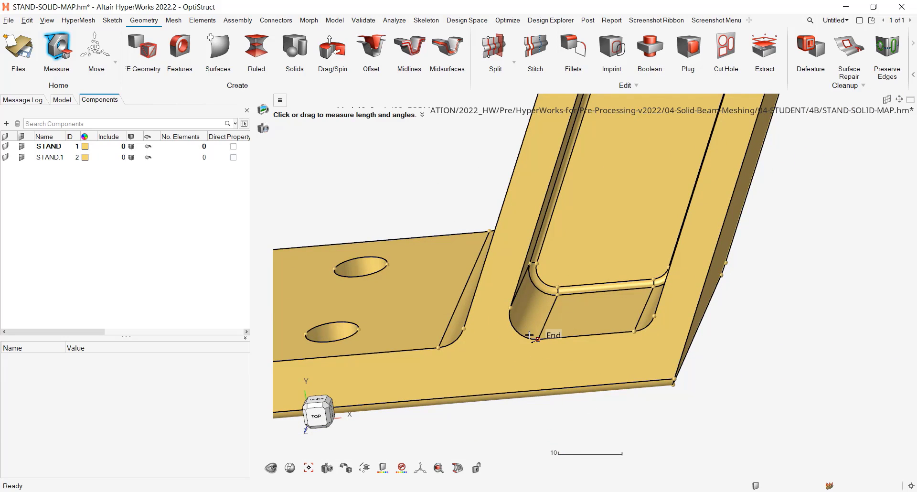
scroll(525, 335, "up", 3)
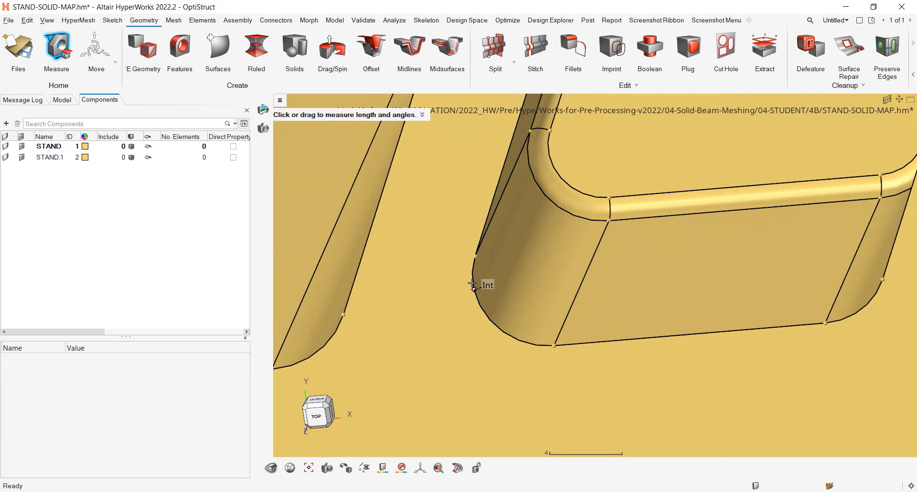
scroll(483, 268, "up", 2)
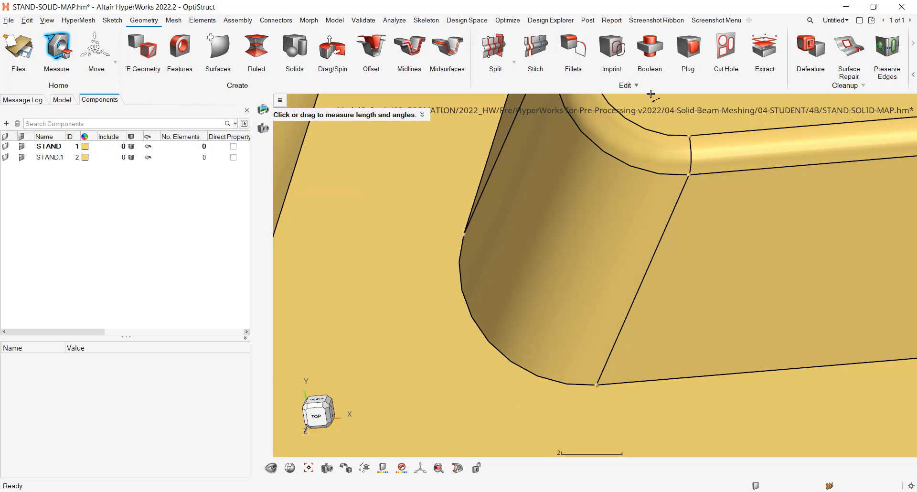
scroll(633, 172, "down", 2)
scroll(677, 180, "up", 3)
scroll(673, 183, "up", 3)
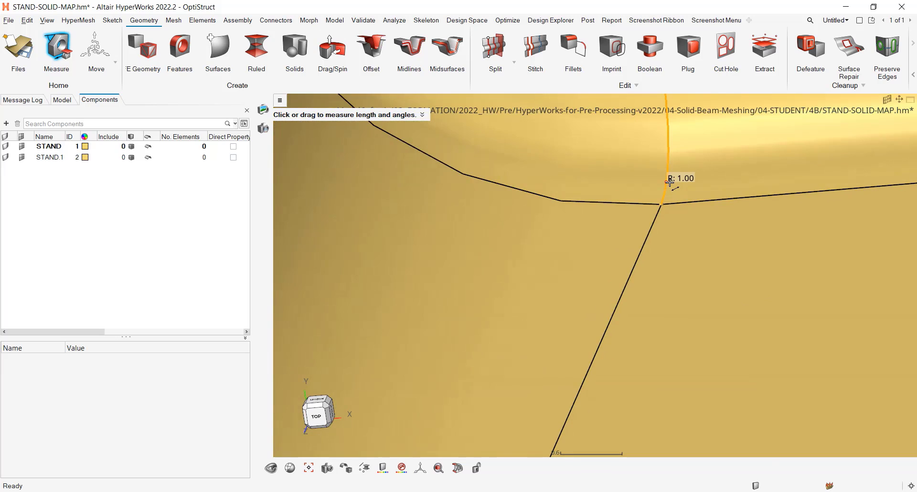
scroll(670, 180, "down", 8)
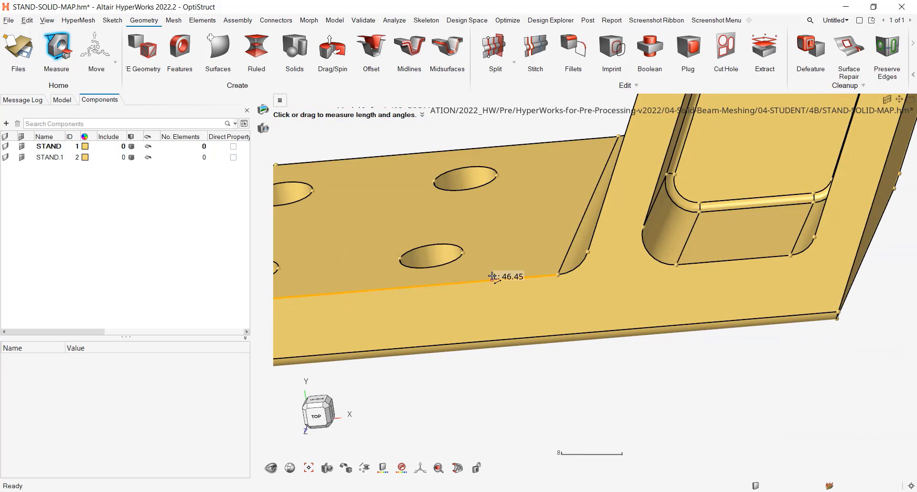
Step: Measure the radii of the fillet between leg and foot plate and of the foot plate's rounded outer corner
scroll(581, 263, "up", 10)
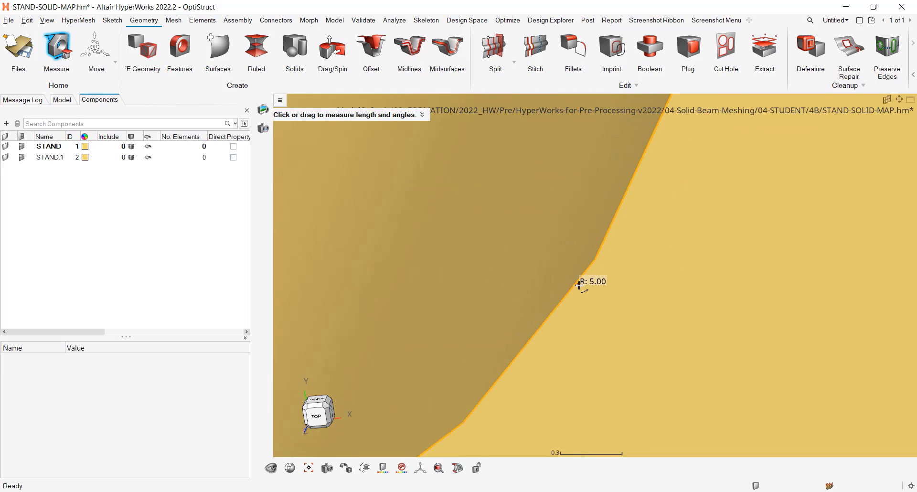
scroll(580, 285, "down", 6)
scroll(654, 285, "down", 5)
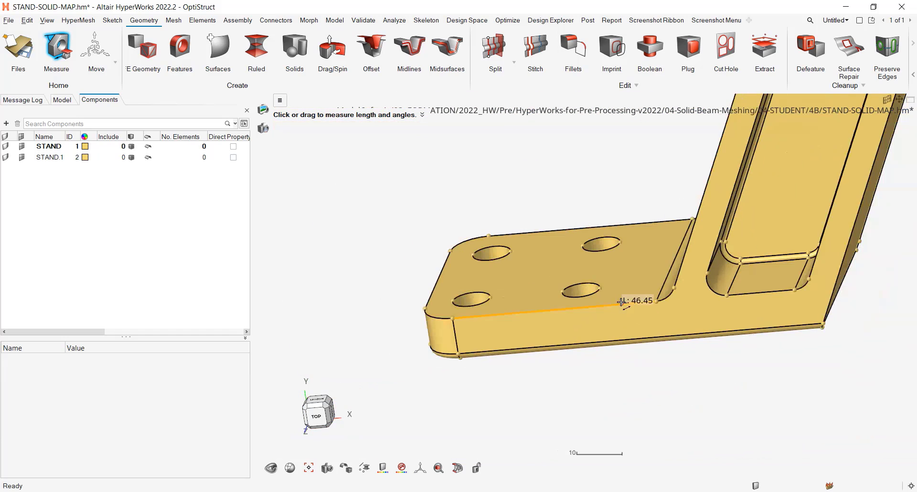
scroll(430, 307, "up", 5)
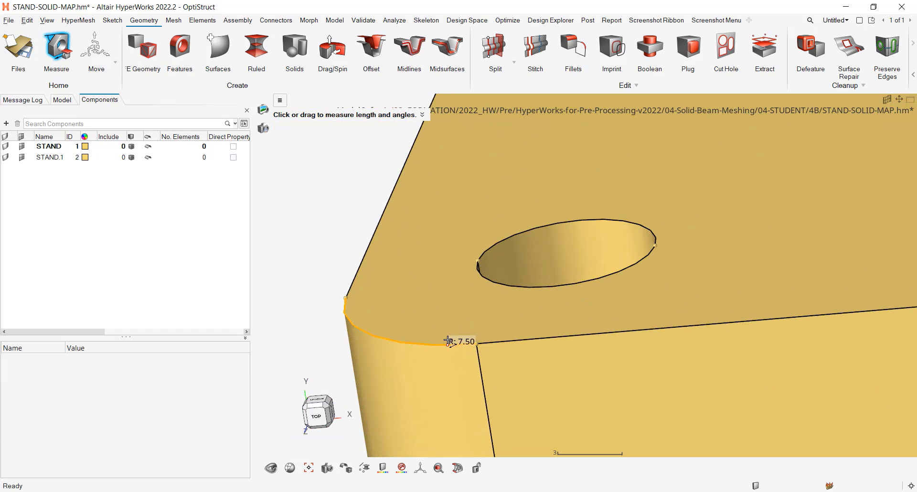
scroll(447, 339, "down", 6)
Step: Measure the radius of the fillet along the foot plate's underside edge
right_click_drag(669, 361, 612, 290)
middle_click_drag(613, 290, 584, 265)
scroll(304, 328, "up", 5)
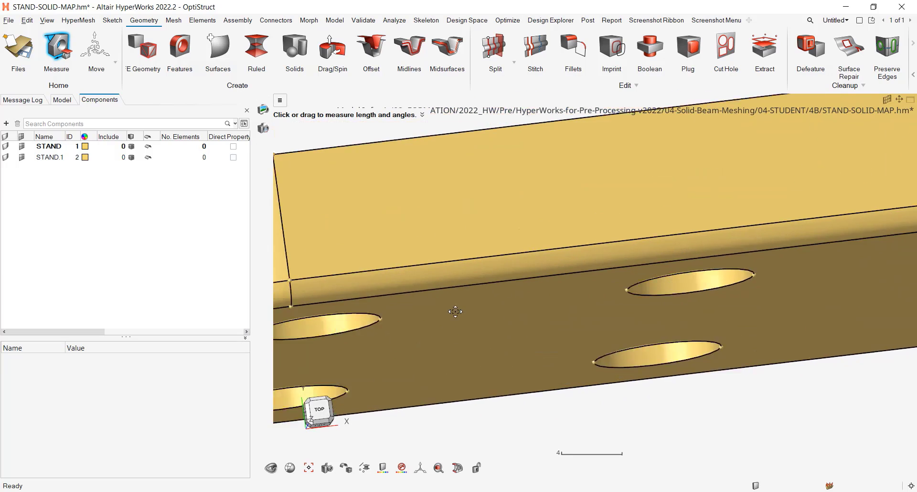
scroll(338, 300, "up", 5)
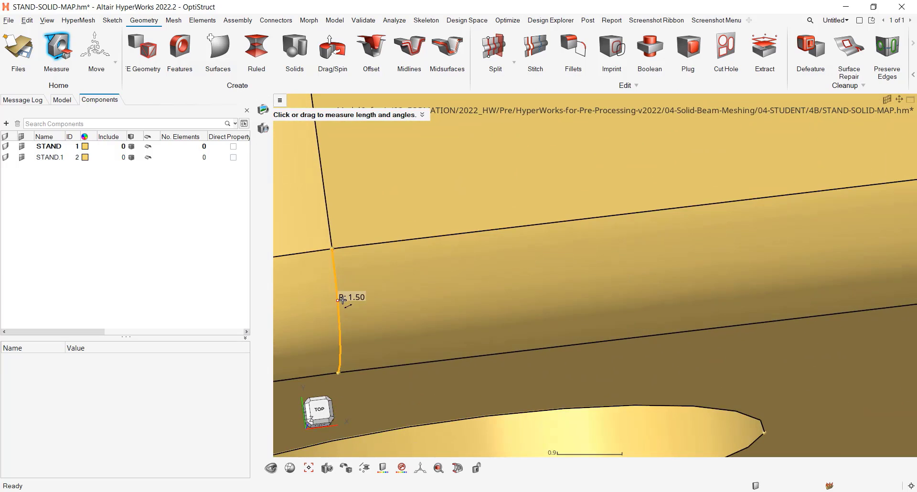
scroll(338, 293, "down", 9)
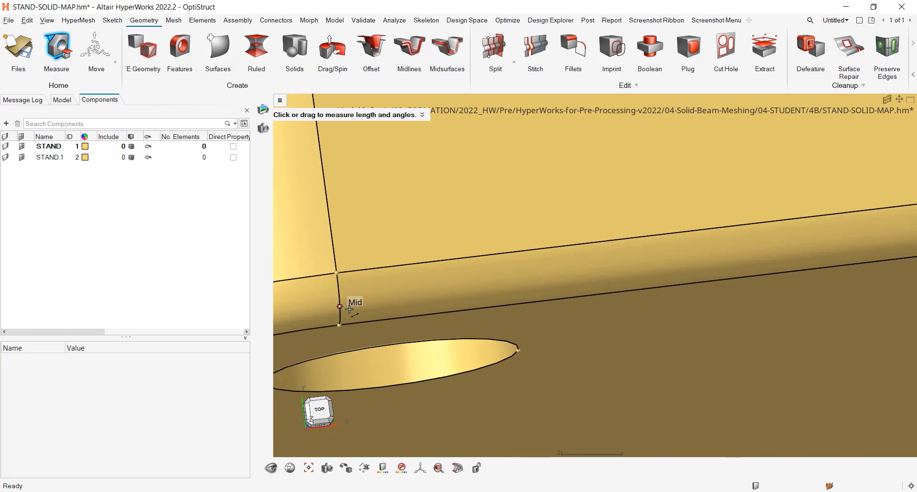
Step: Measure the radius of the rounded inner corner where the two legs meet below the bore
right_click_drag(684, 239, 498, 431)
scroll(577, 246, "down", 5)
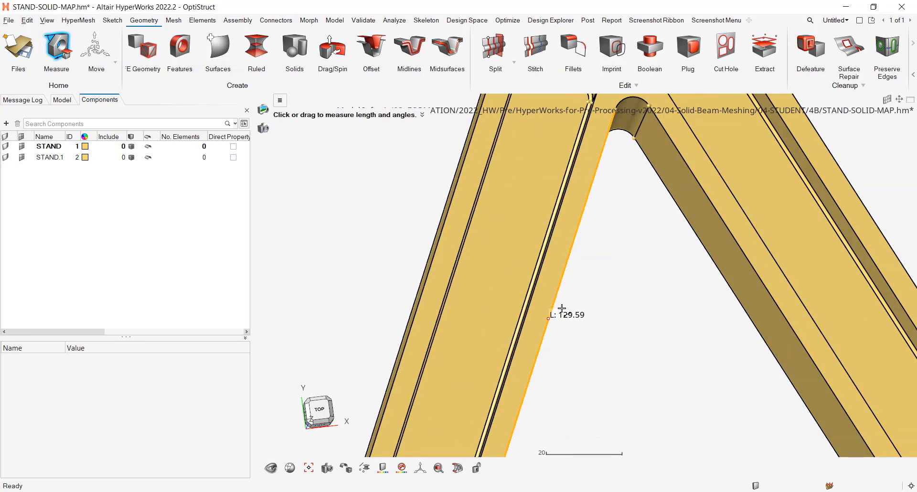
scroll(623, 160, "up", 6)
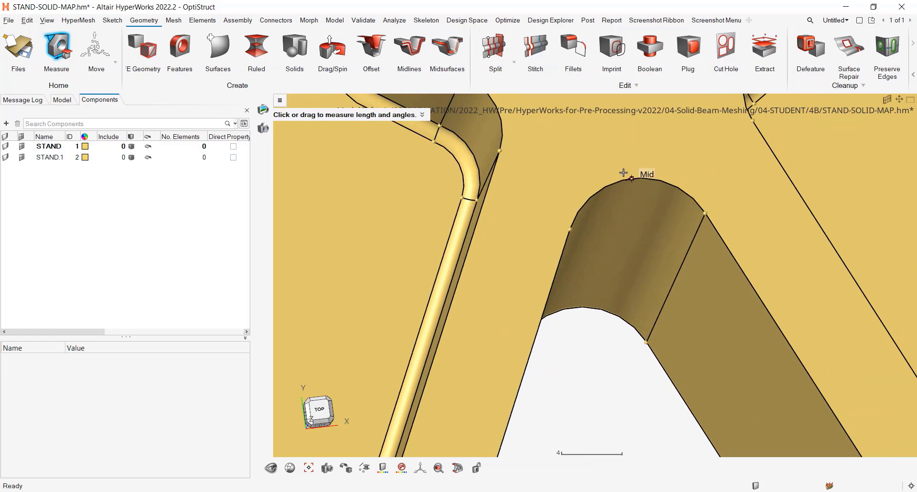
scroll(591, 197, "up", 6)
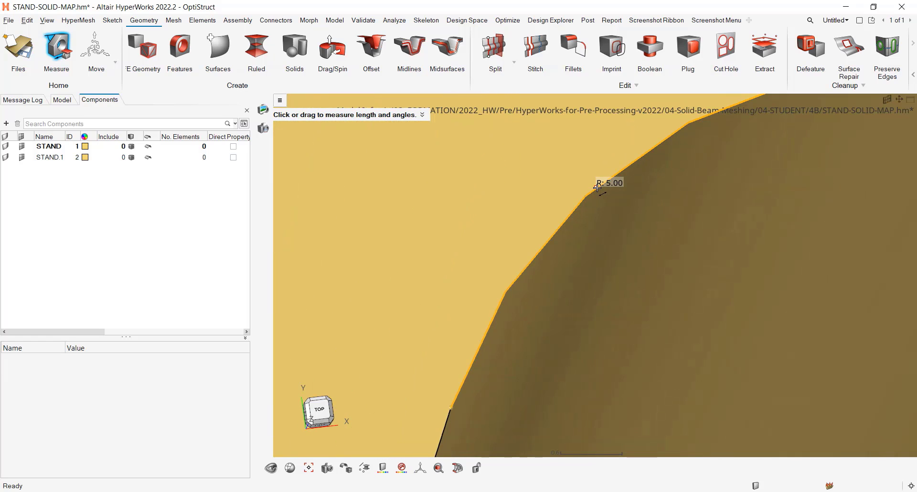
scroll(598, 190, "down", 12)
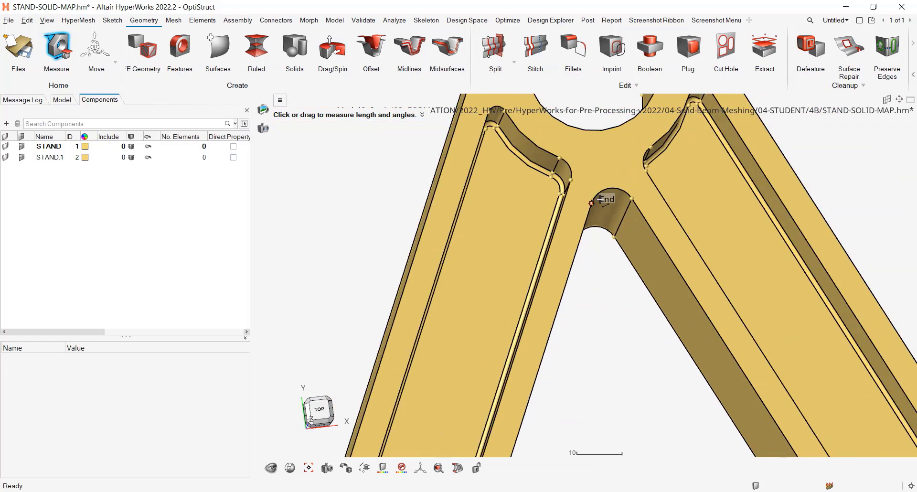
Step: Review the whole stand, looking closely at the pocket and foot plate fillets on one leg
middle_click_drag(651, 332, 632, 345)
right_click_drag(626, 350, 609, 288)
scroll(609, 288, "down", 3)
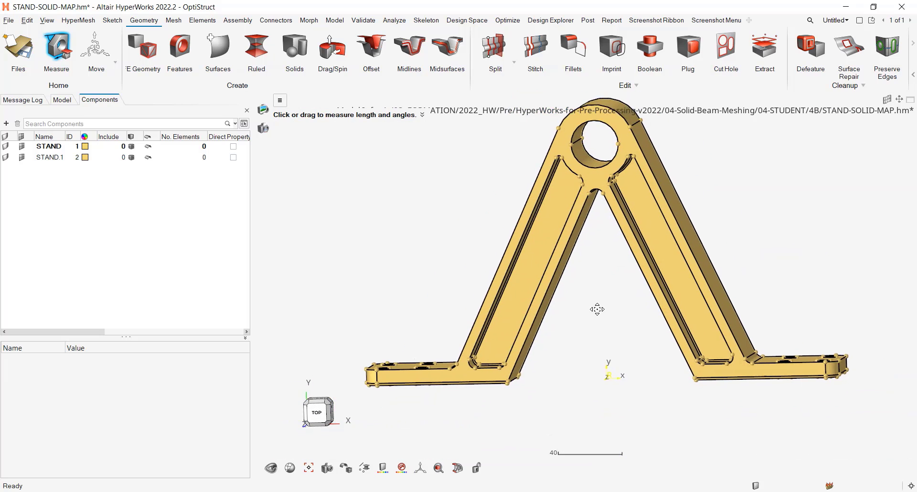
middle_click_drag(504, 244, 534, 241)
scroll(535, 241, "up", 2)
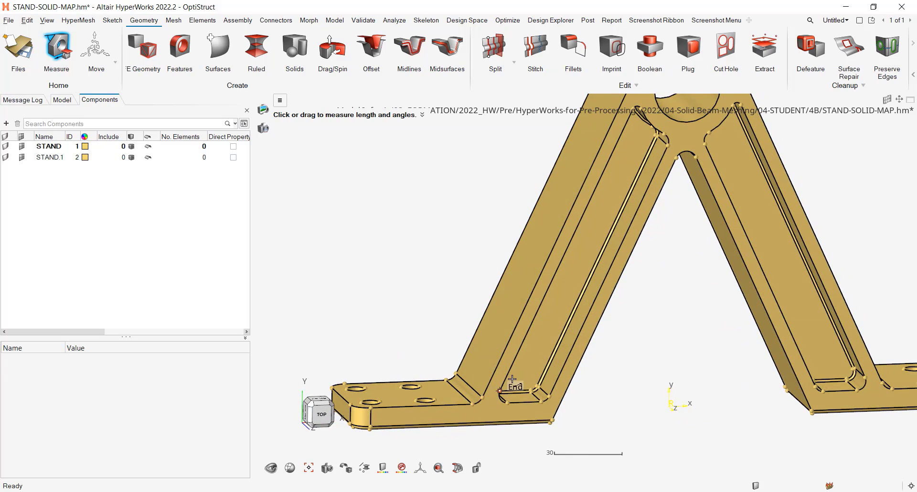
middle_click_drag(648, 382, 615, 359)
scroll(564, 361, "down", 2)
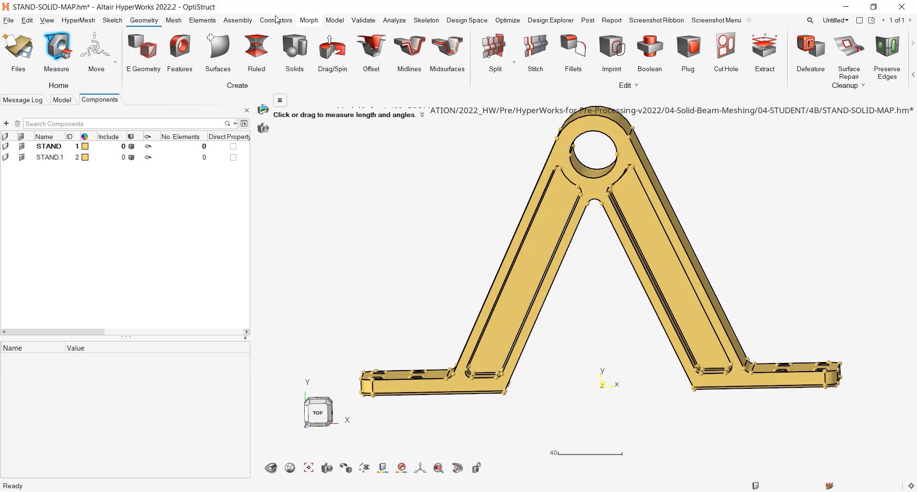
Step: Find holes with a diameter from 0 to 10 using the defeature Holes tool and remove all the foot plate bolt holes
left_click(816, 48)
right_click_drag(816, 254, 811, 260)
left_click(855, 116)
left_click(705, 147)
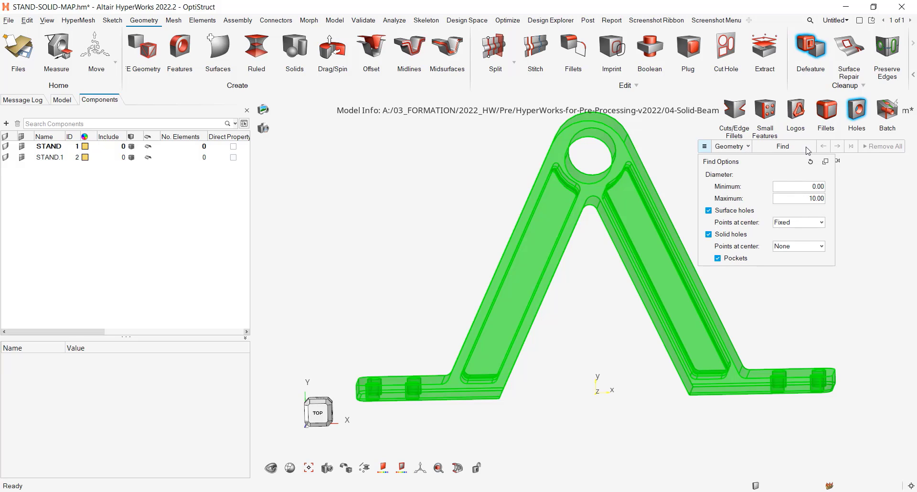
left_click(788, 149)
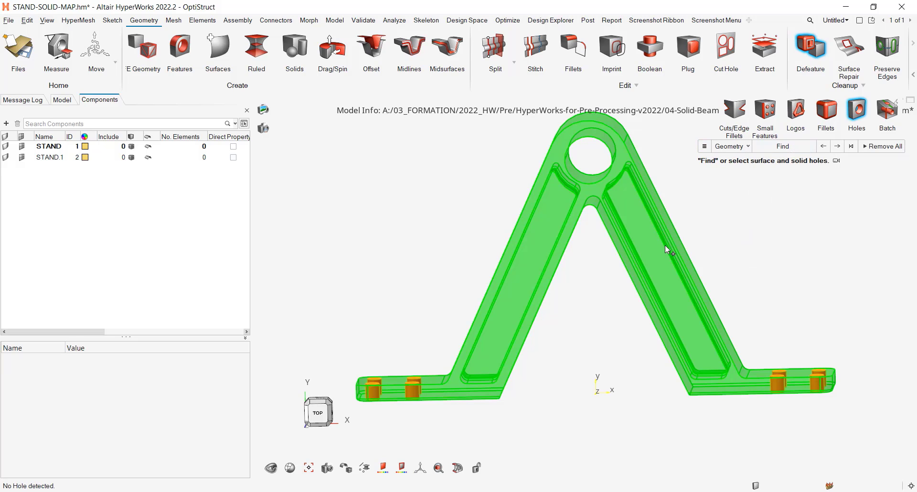
mouse_move(406, 263)
left_mouse_down("ctrl")
mouse_move(391, 288)
mouse_move(762, 268)
left_mouse_up("ctrl")
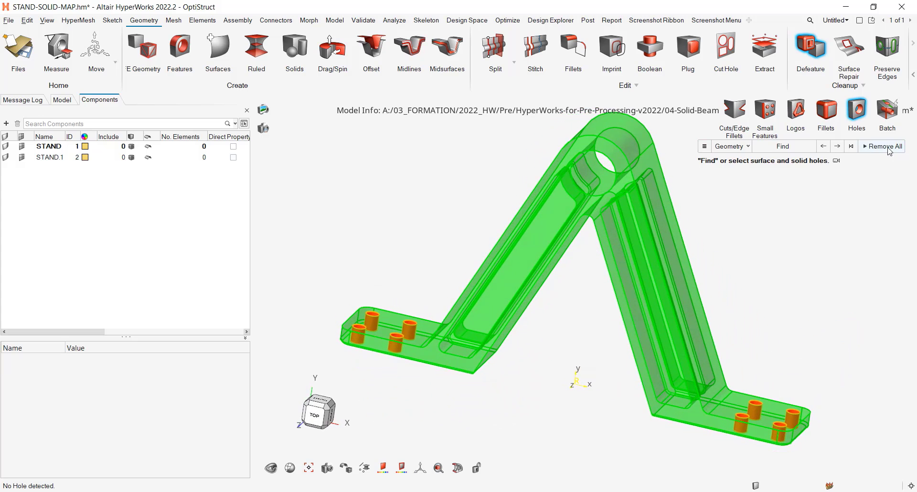
left_click(888, 147)
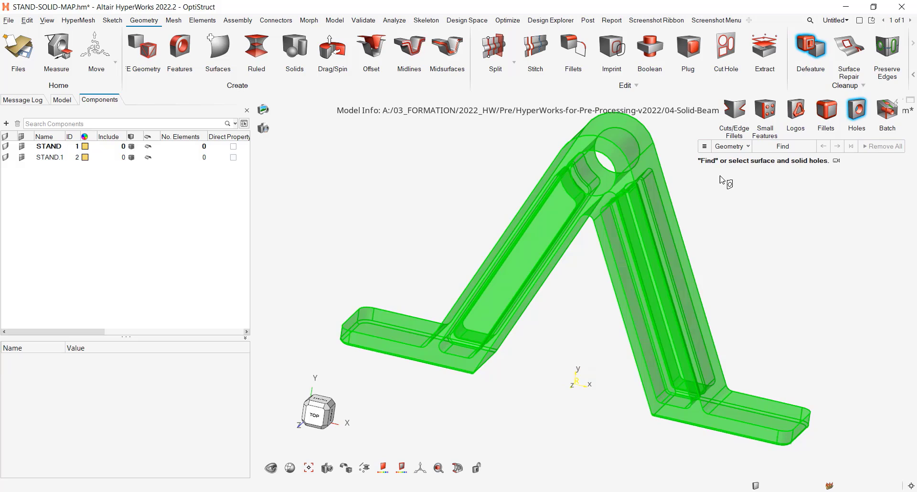
Step: Review the centre-point options for surface and solid holes and inspect both foot plates
left_click(705, 147)
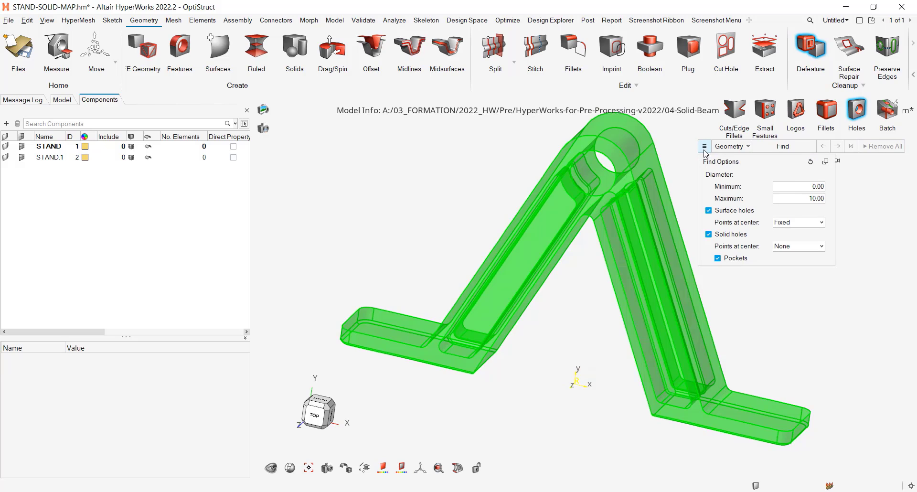
left_click(802, 223)
left_click(801, 226)
left_click(789, 247)
left_click(790, 247)
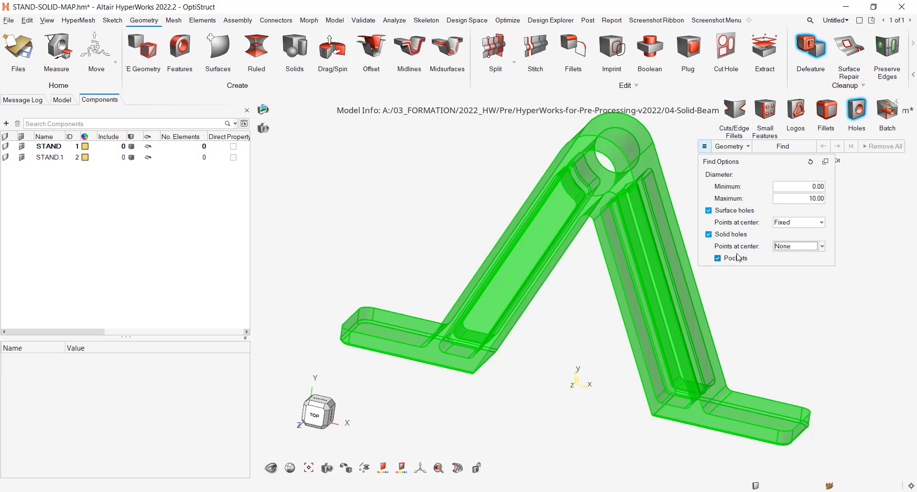
left_click(381, 266)
middle_click_drag(407, 272, 461, 302)
left_click_drag(461, 302, 438, 309, "ctrl")
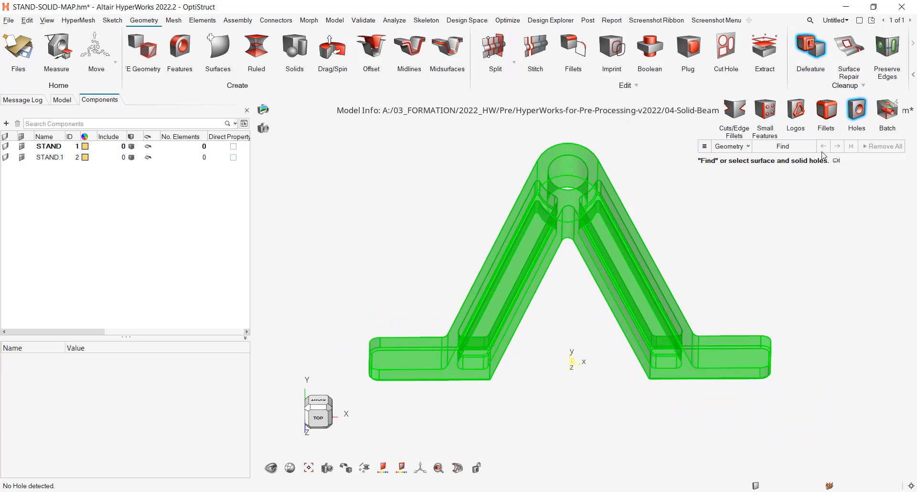
Step: Find the stand's surface fillets with the defeature Fillets tool, using a maximum radius of 5 and Parasolid removal
left_click(827, 112)
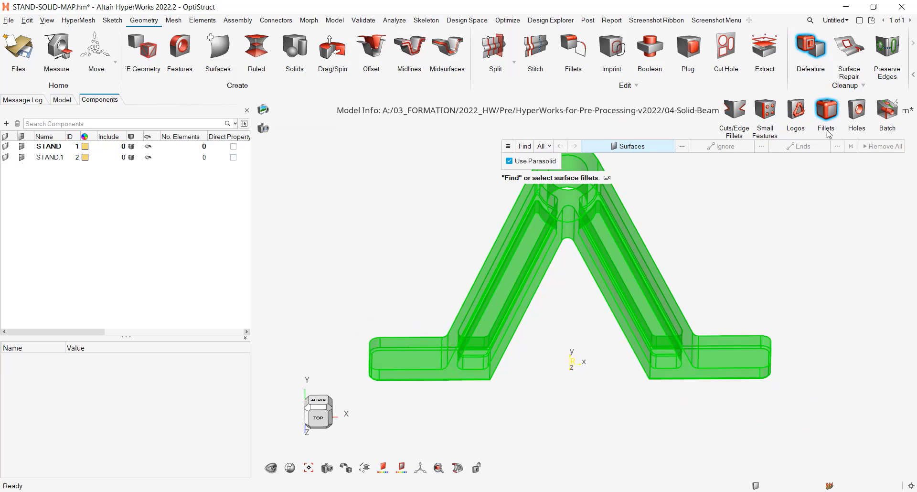
left_click(509, 147)
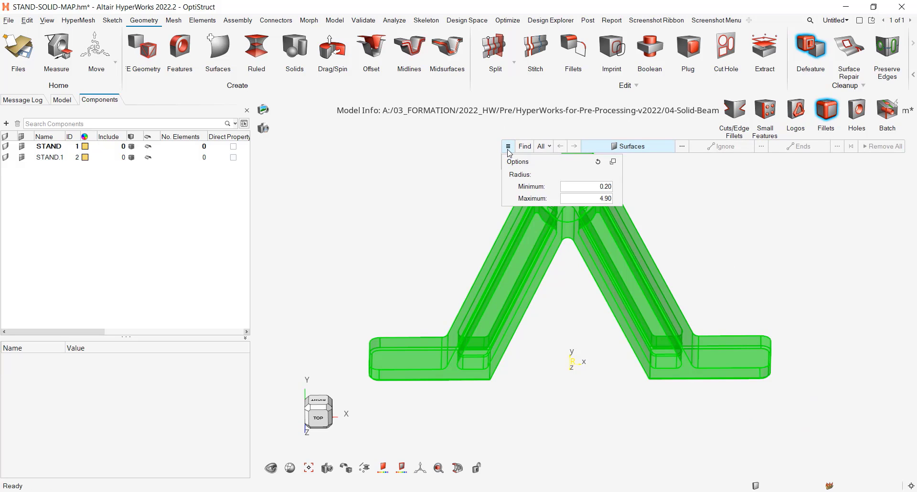
left_click(601, 200)
type("5")
left_click(756, 211)
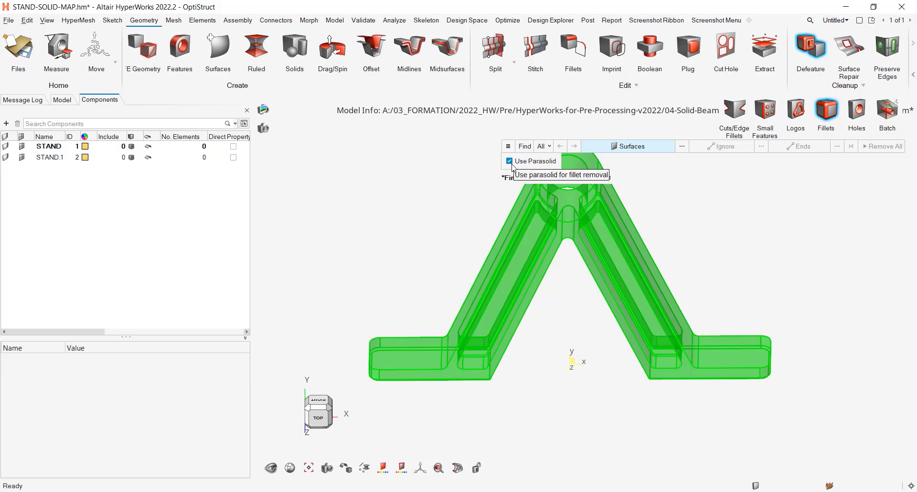
left_click(526, 146)
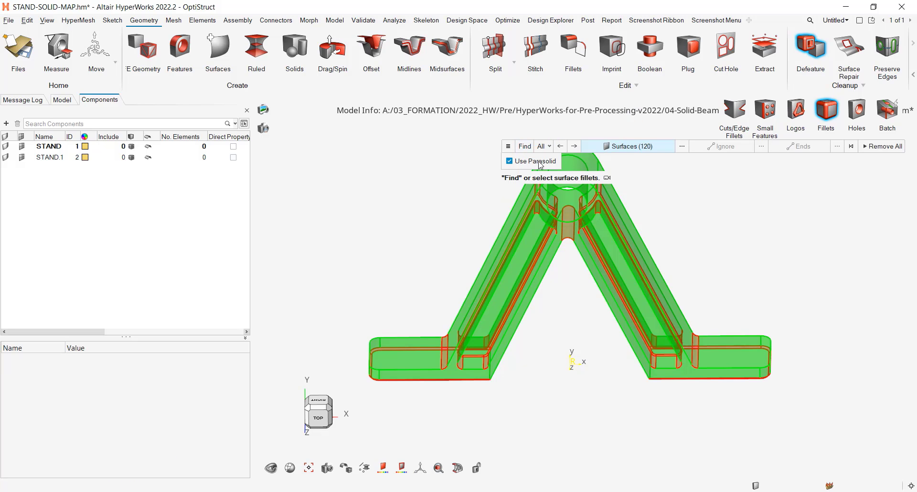
Step: Exclude the rounded inner corner surfaces where the two legs meet below the bore from the fillet selection
mouse_move(427, 255)
left_mouse_down("ctrl")
mouse_move(440, 257)
mouse_move(420, 241)
mouse_move(416, 262)
left_mouse_up("ctrl")
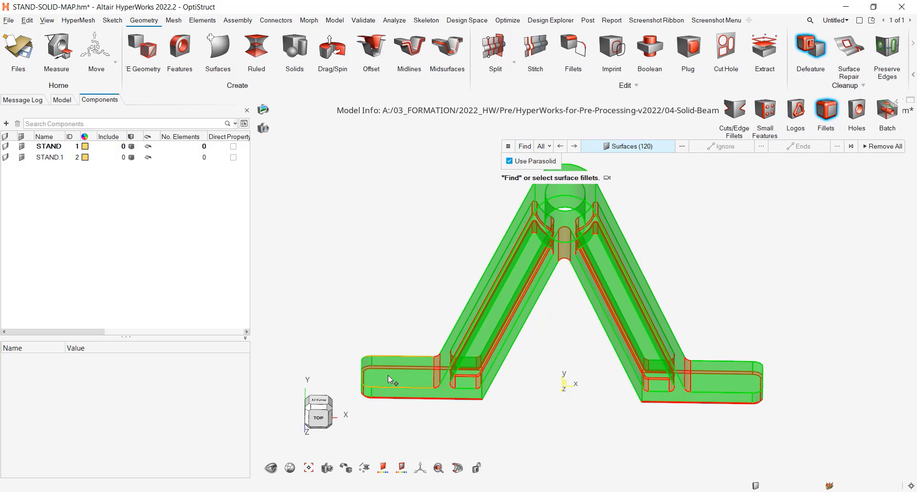
middle_click_drag(573, 307, 566, 246)
left_click(567, 246)
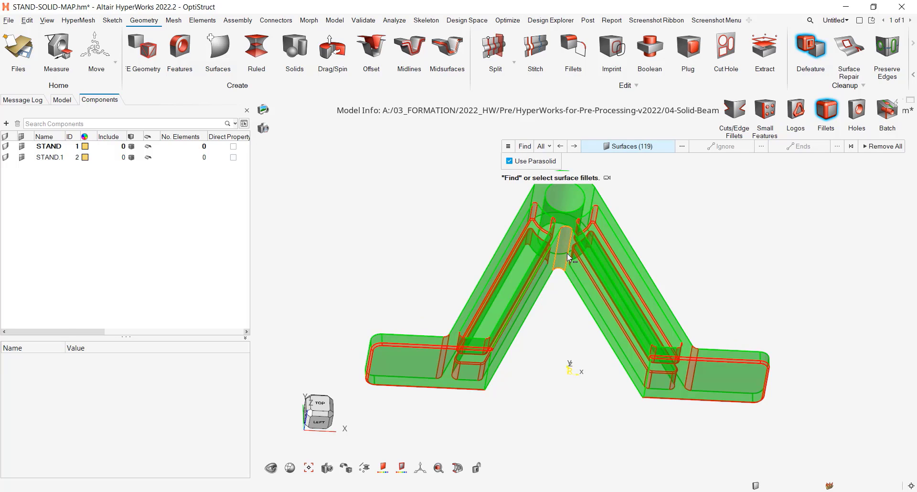
scroll(566, 253, "up", 6)
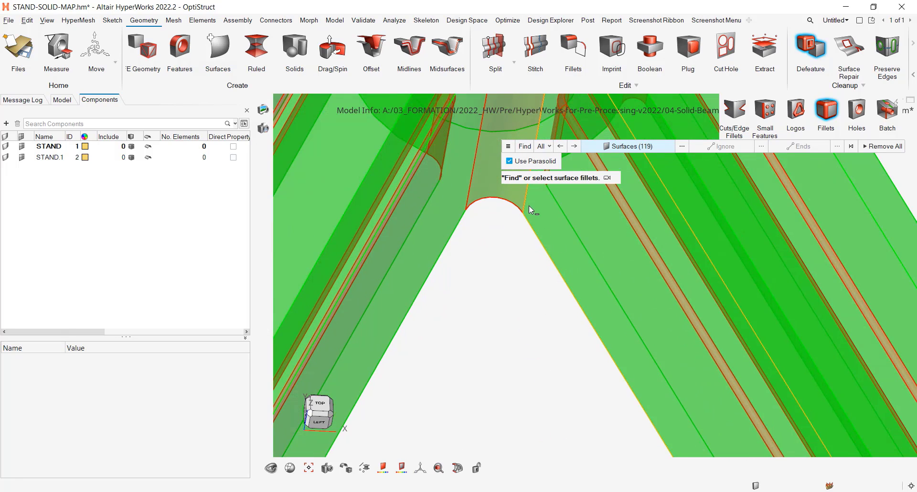
scroll(472, 298, "down", 3)
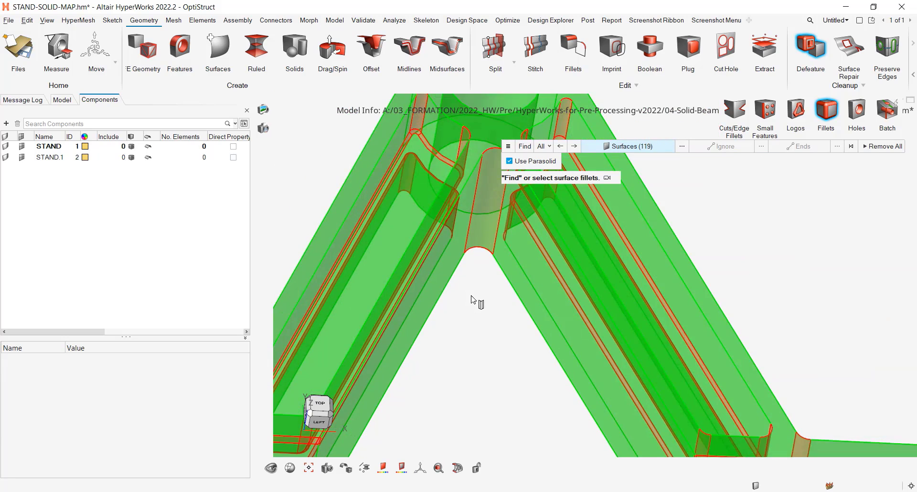
scroll(472, 296, "down", 2)
left_click_drag(480, 286, 499, 220, "shift")
scroll(497, 290, "down", 3)
middle_click_drag(541, 222, 509, 313)
right_click_drag(509, 313, 470, 358)
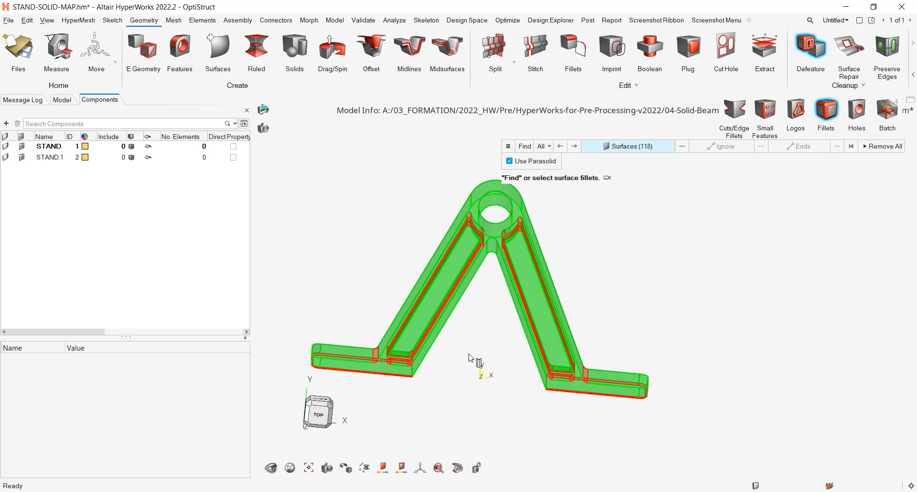
Step: Remove all the selected fillets and inspect the simplified stand
left_click(887, 149)
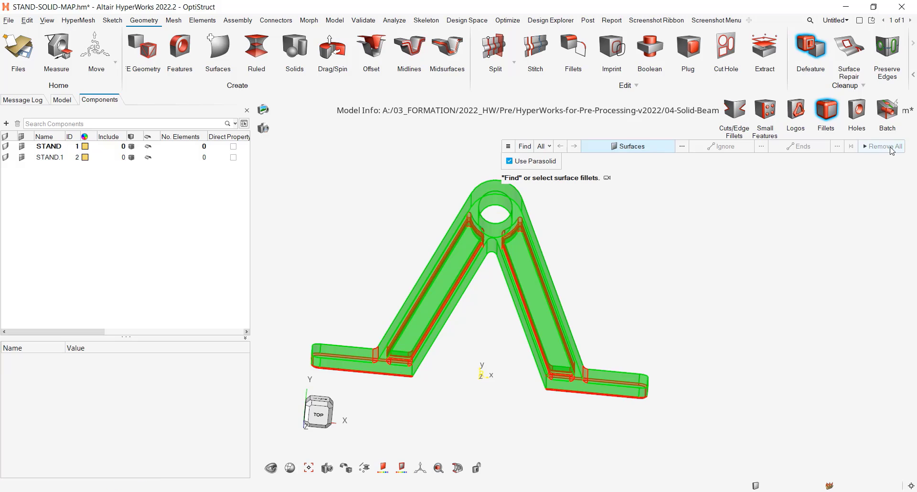
mouse_move(755, 296)
middle_mouse_down()
mouse_move(779, 263)
mouse_move(769, 287)
mouse_move(803, 263)
middle_mouse_up()
key("Escape")
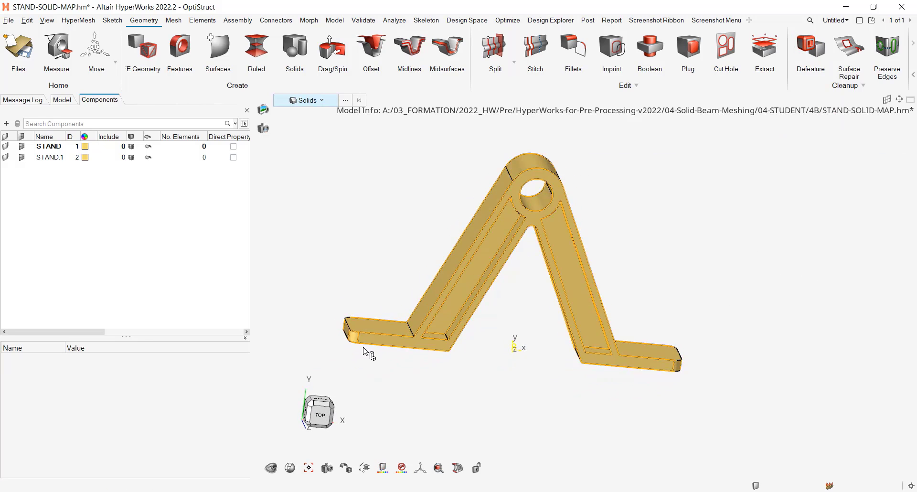
mouse_move(501, 356)
middle_mouse_down()
mouse_move(506, 368)
mouse_move(491, 320)
mouse_move(488, 381)
mouse_move(480, 375)
middle_mouse_up()
middle_click_drag(537, 392, 514, 358)
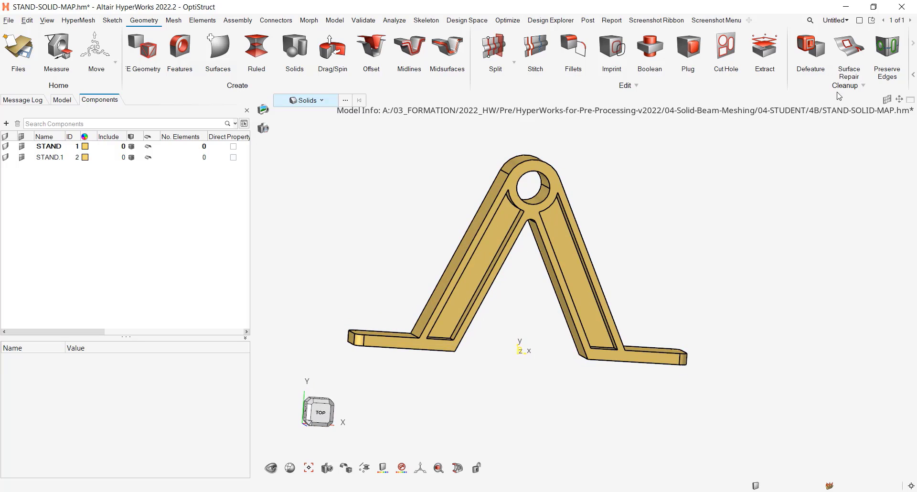
Step: Undo the fillet removal and the bolt hole removal on the stand
left_click(811, 47)
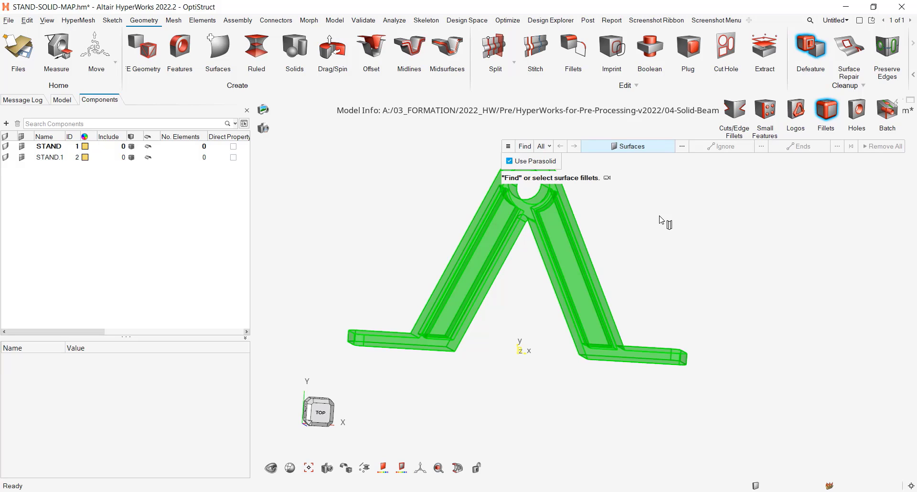
right_click_drag(699, 230, 729, 269, "ctrl")
key("Escape")
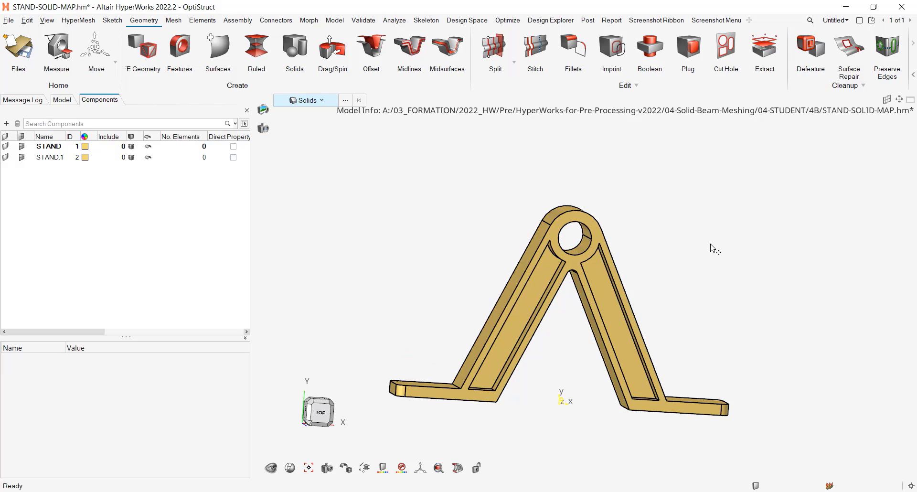
key("ctrl+z")
key("ctrl+z")
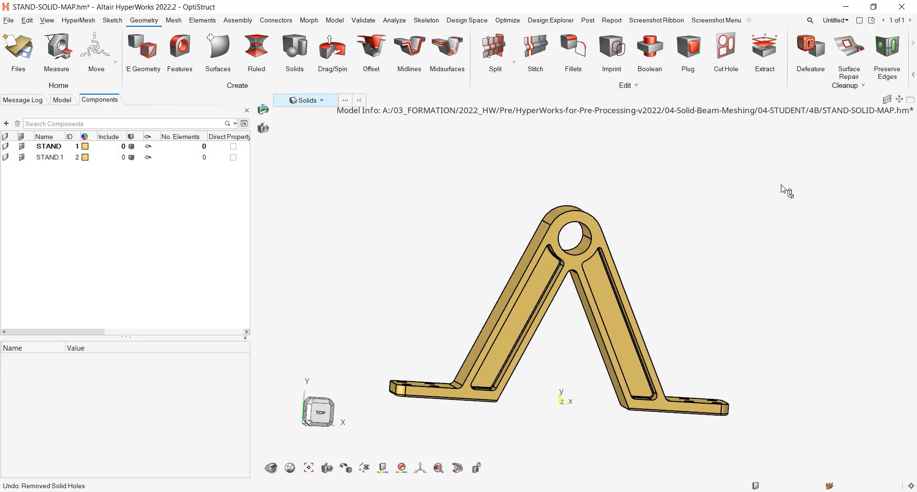
Step: Open the Batch defeature parameters for editing and review the basic and fillet settings
left_click(813, 46)
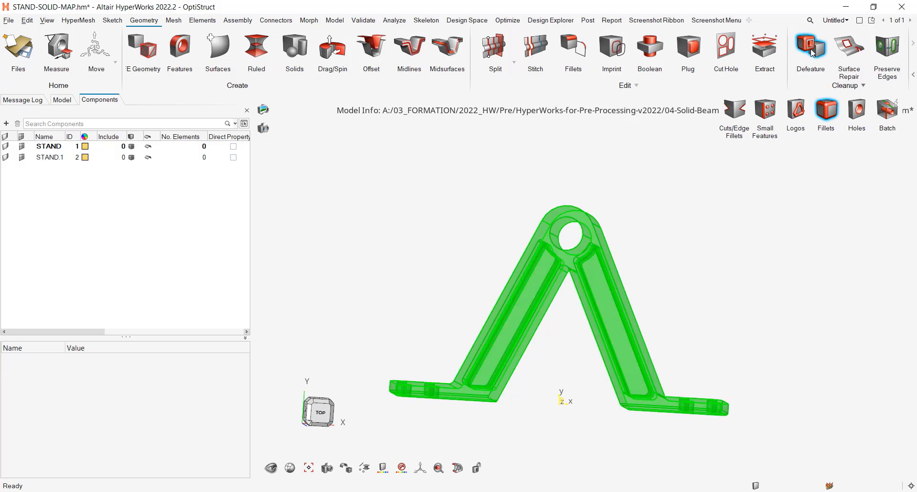
left_click(888, 110)
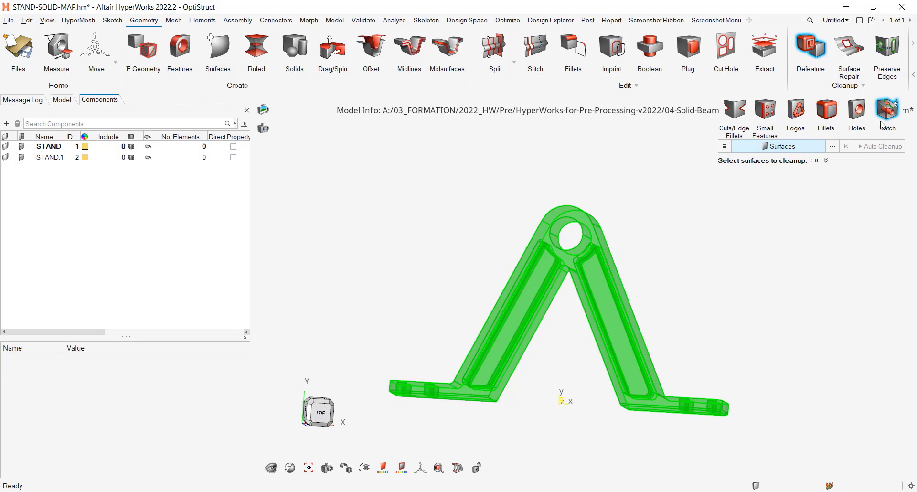
left_click(724, 147)
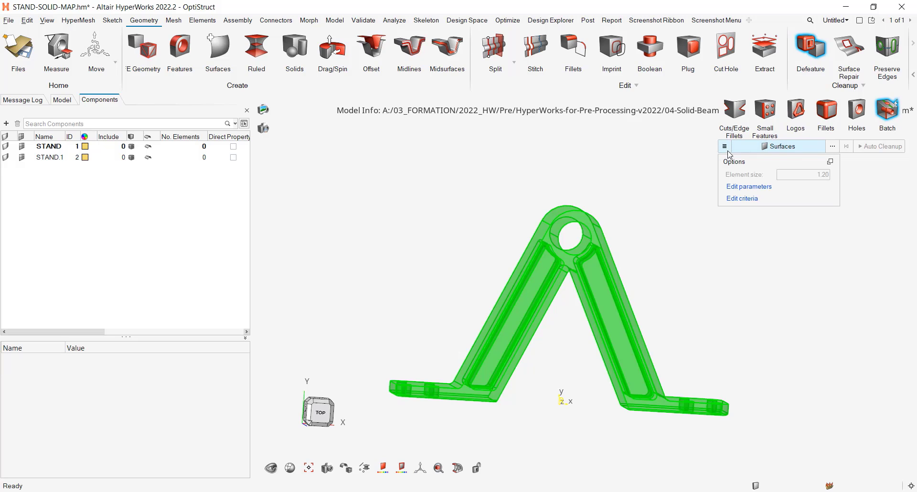
left_click(760, 190)
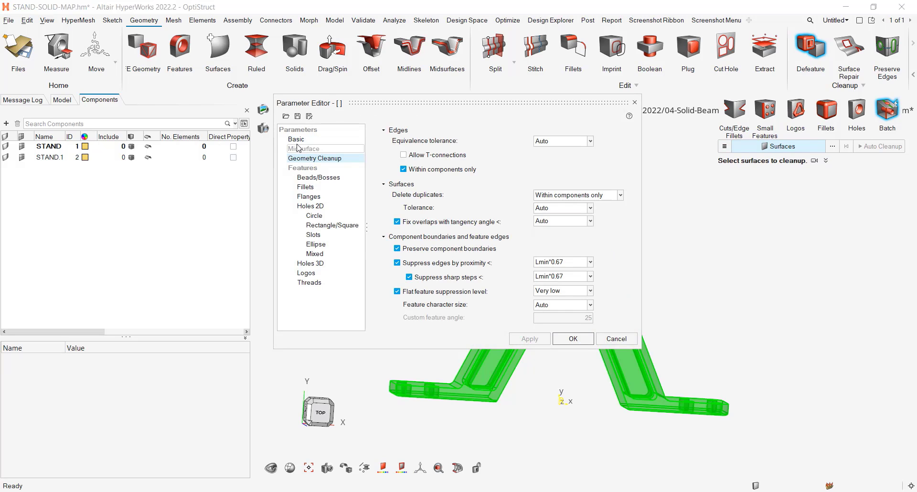
left_click(296, 139)
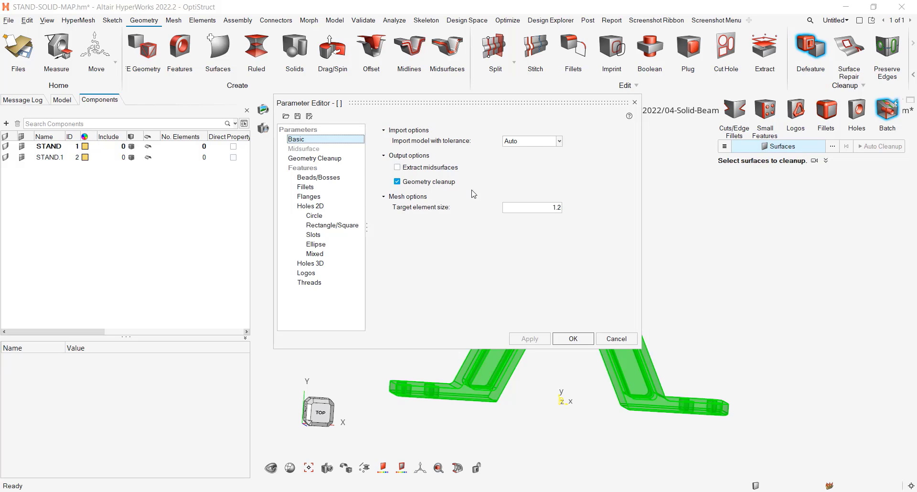
left_click(325, 188)
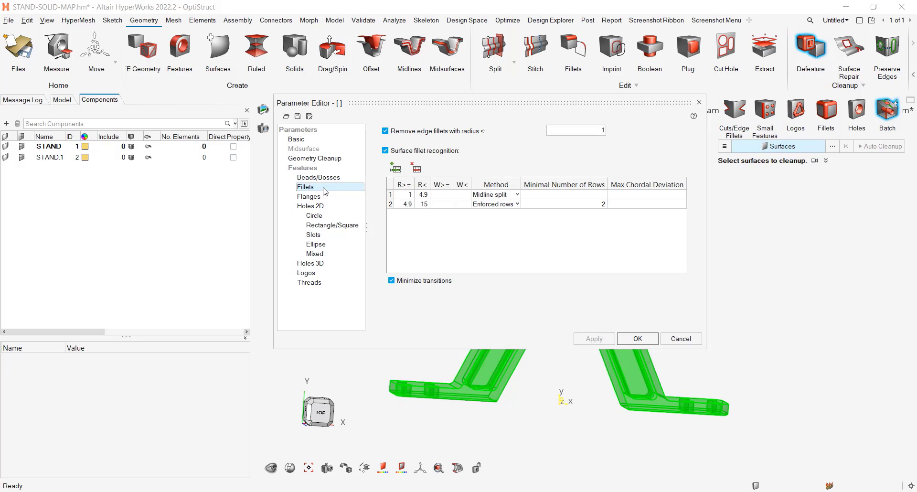
Step: Delete all the default rows from the 3D hole recognition parameters
left_click(319, 264)
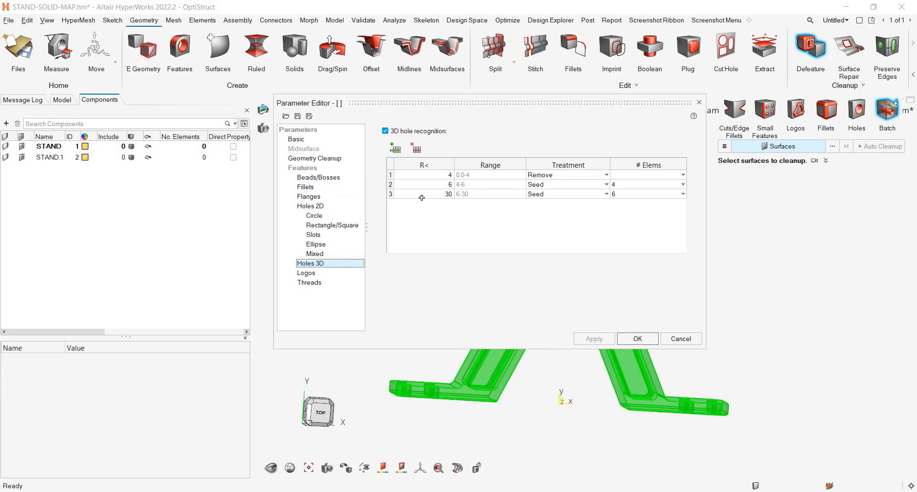
left_click(440, 177)
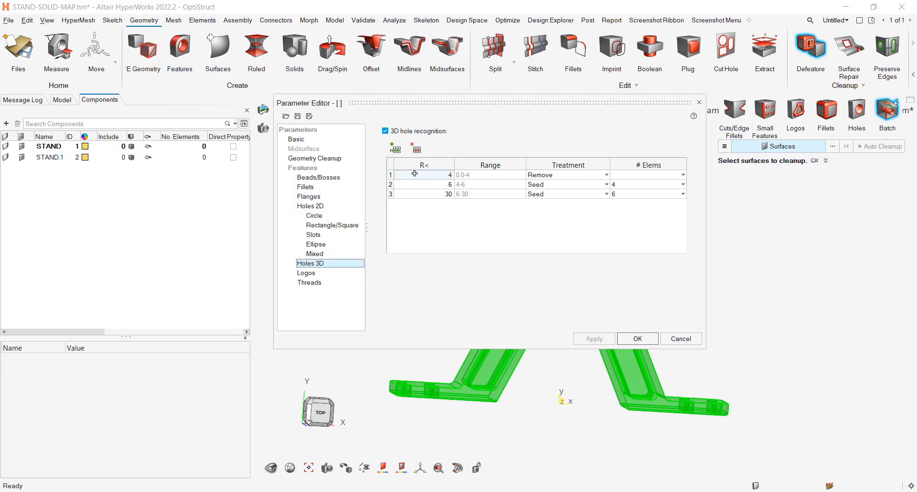
left_click(445, 175)
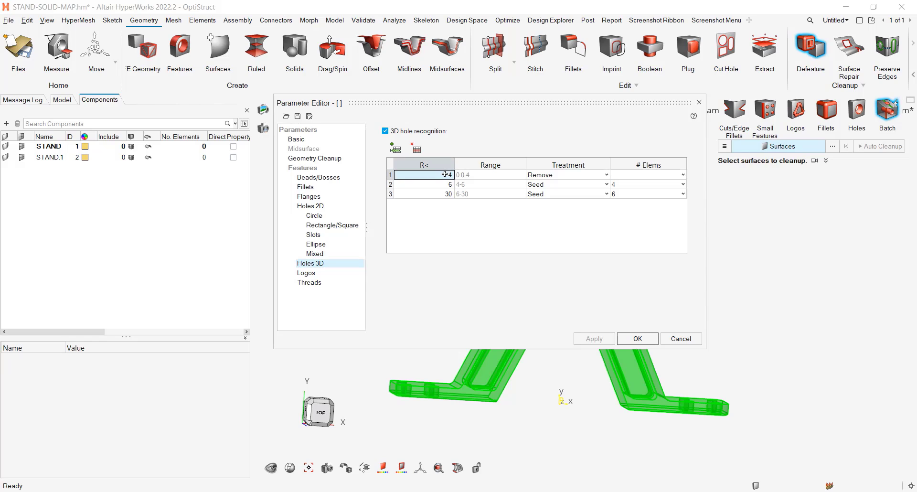
left_click(416, 149)
left_click(416, 148)
left_click(416, 149)
Step: Add a 3D hole recognition row for radii below 5 with the treatment Remove
left_click(395, 148)
left_click(442, 175)
left_click(442, 175)
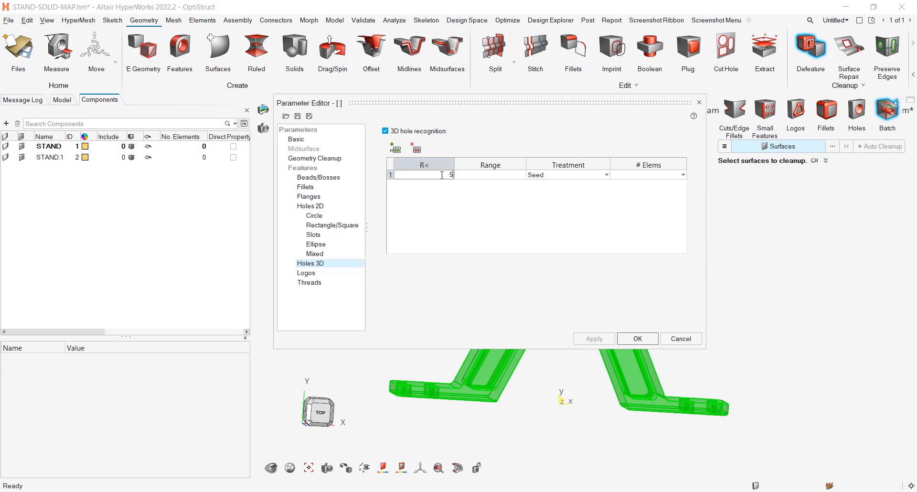
key("Return")
left_click(580, 175)
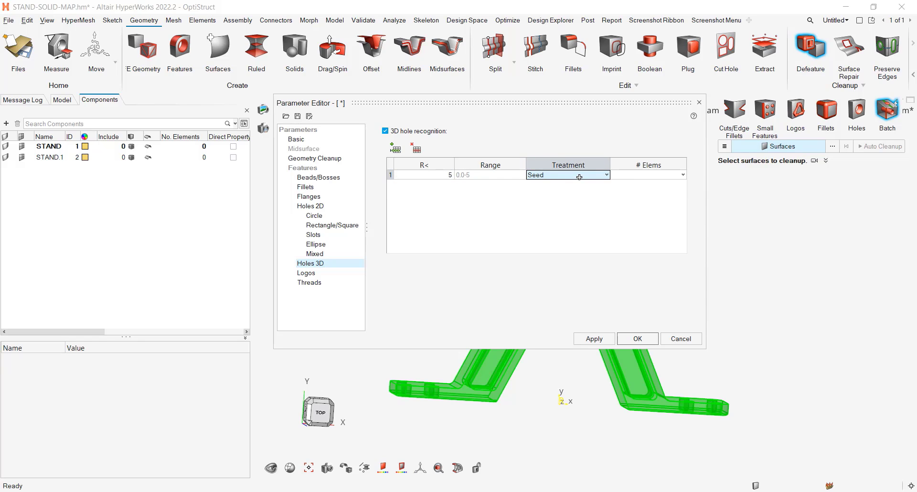
left_click(607, 174)
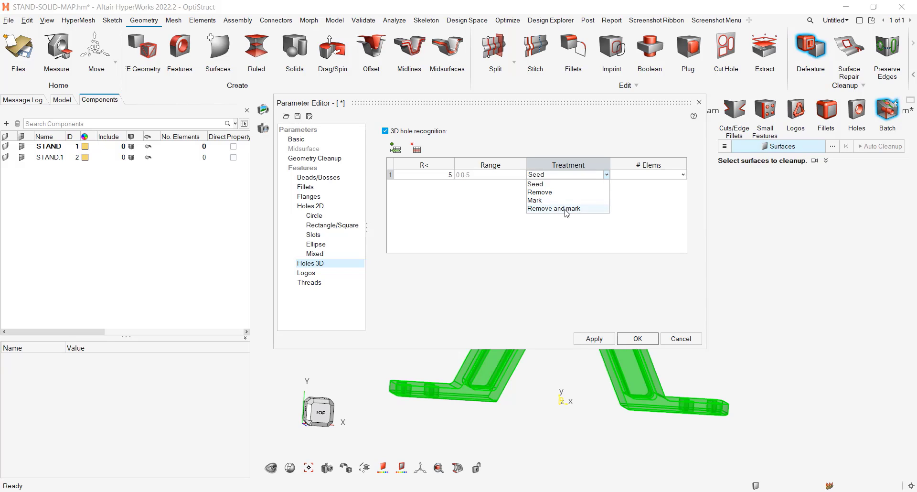
left_click(540, 192)
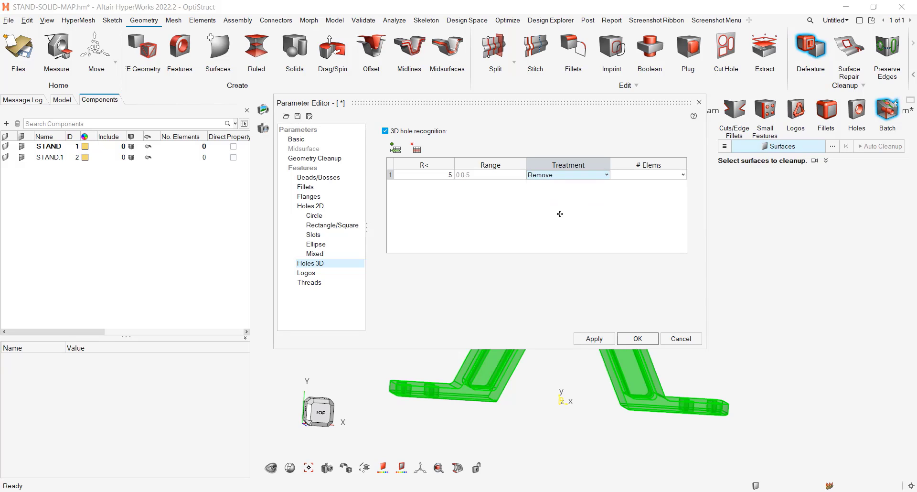
Step: Clear the default surface fillet recognition rows and add one new empty row
left_click(306, 187)
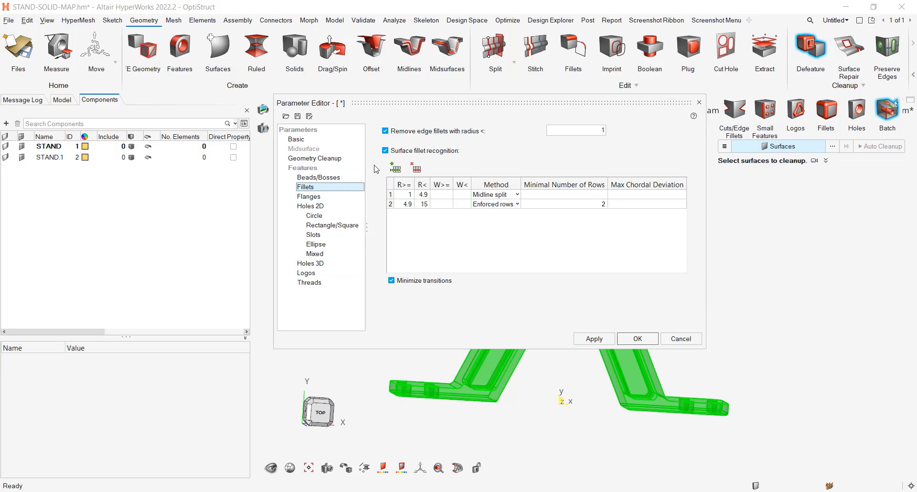
left_click(417, 169)
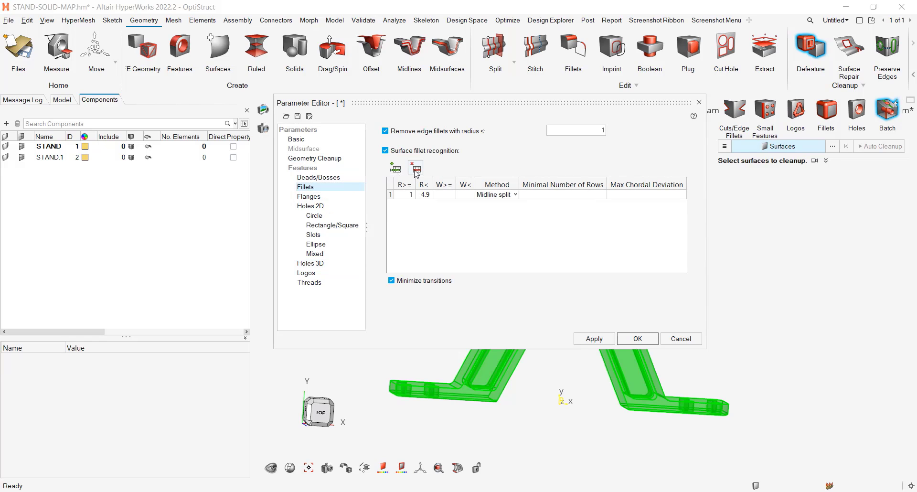
left_click(417, 169)
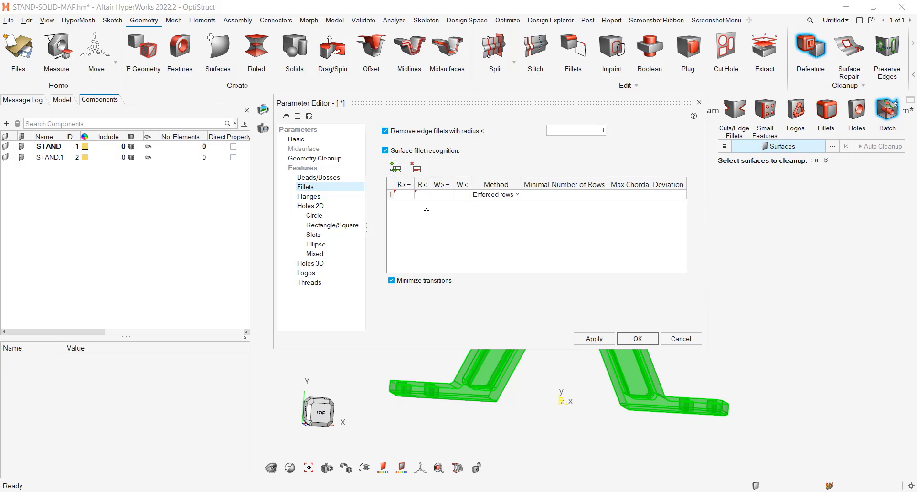
Step: Set the surface fillet recognition row to radii from 0.2 up to below 5
left_click(405, 195)
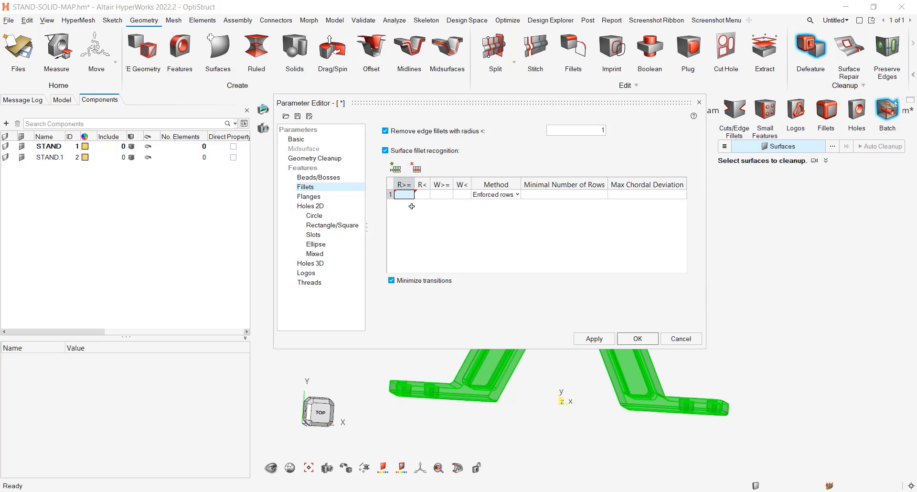
double_click(402, 194)
left_click(425, 195)
type("5")
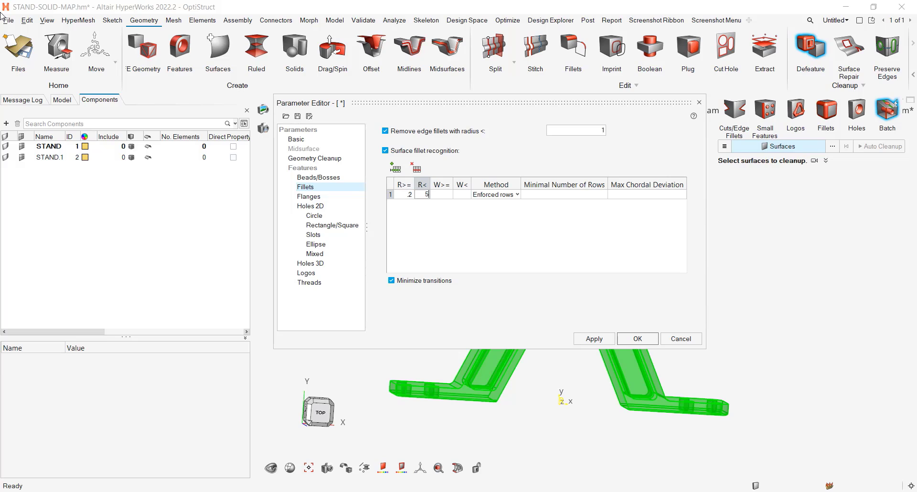
key("Return")
Step: Try the Remove, Enforced rows and Midline split methods for the surface fillet recognition row
left_click(503, 195)
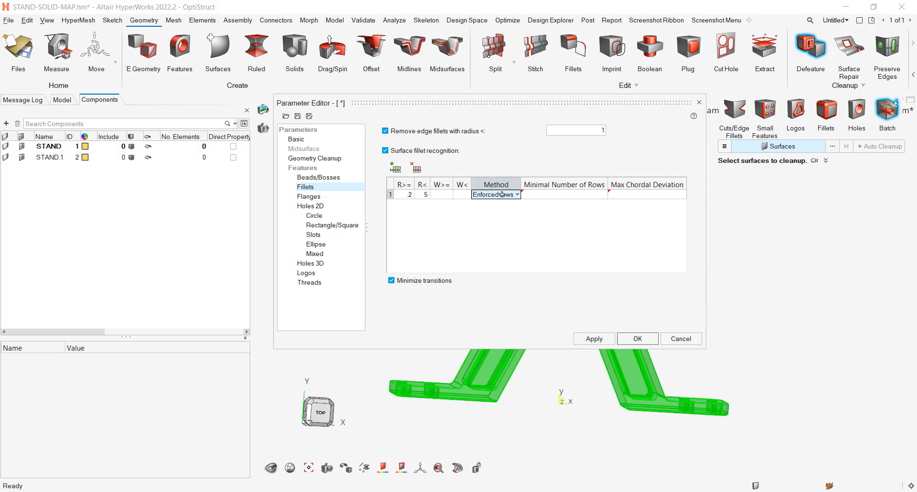
left_click(502, 194)
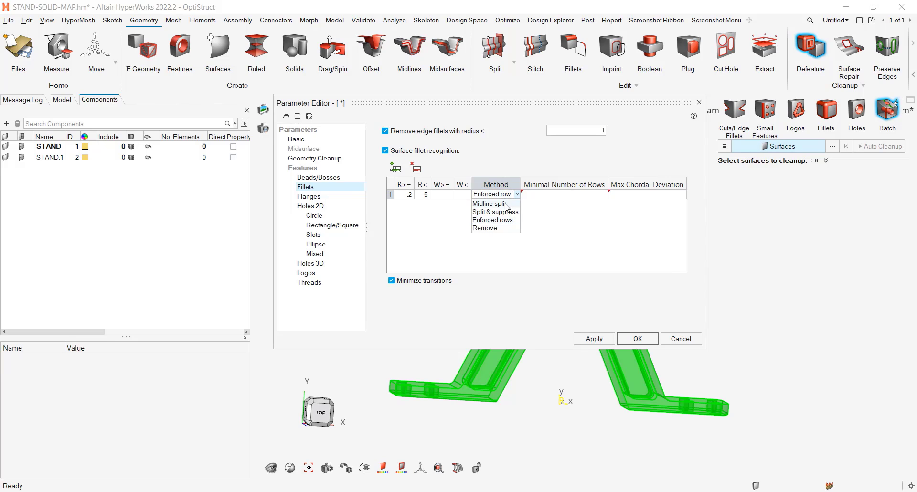
left_click(485, 228)
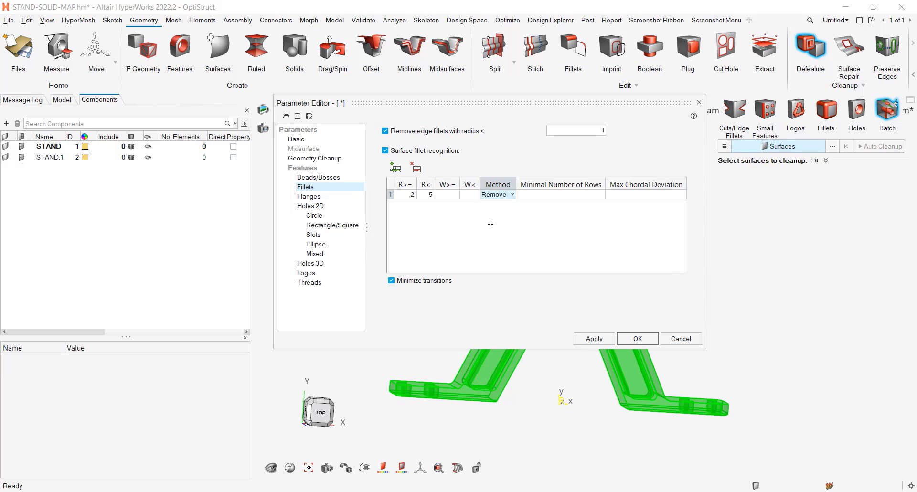
right_click_drag(577, 400, 586, 390)
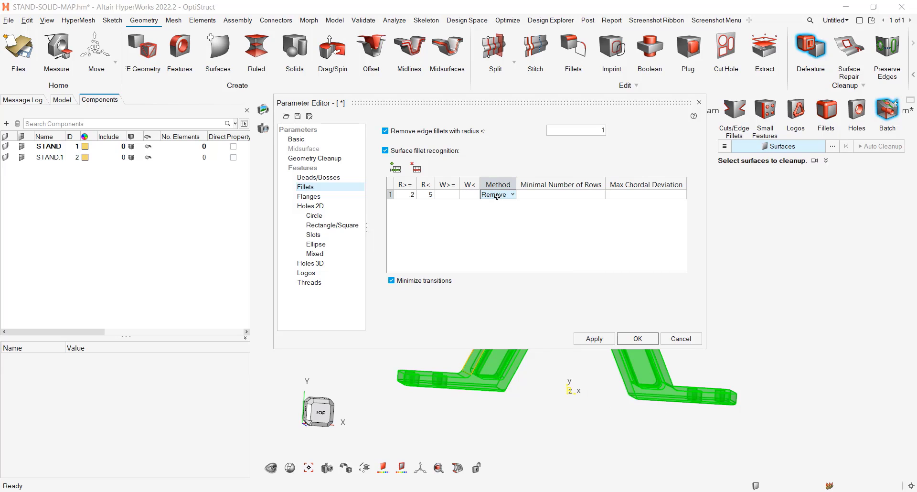
left_click(514, 195)
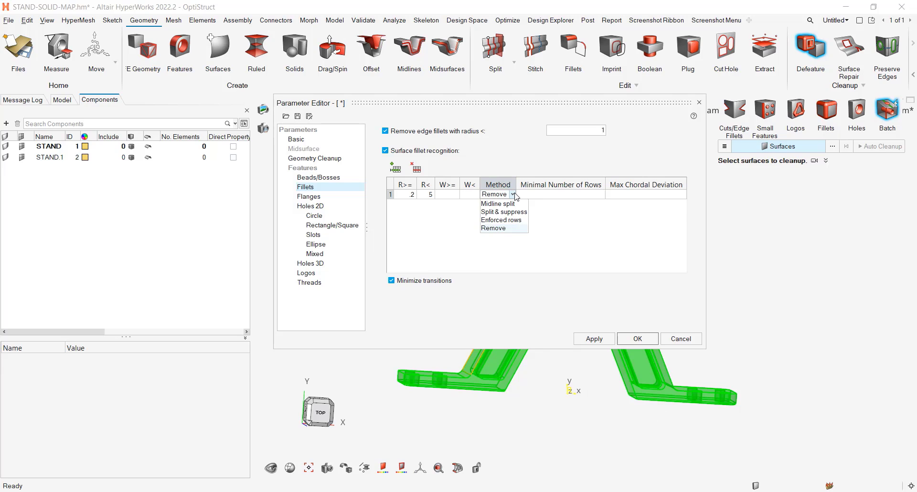
left_click(515, 220)
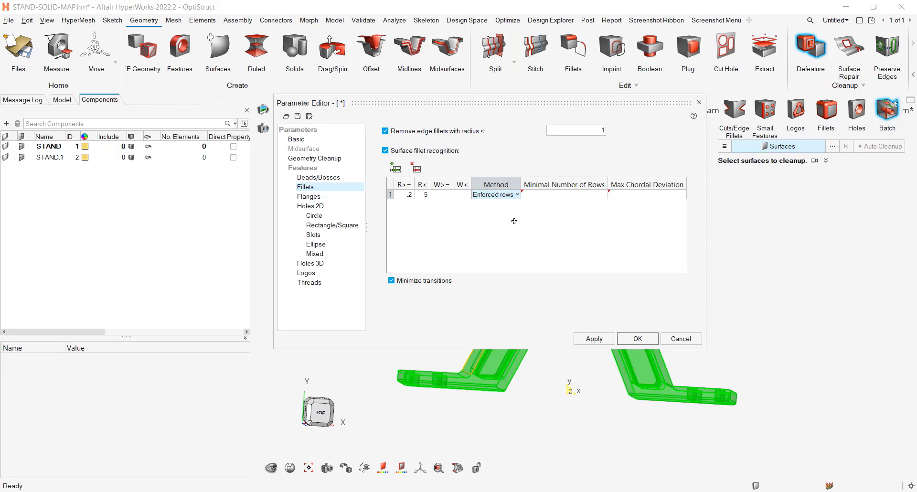
left_click(517, 196)
left_click(492, 204)
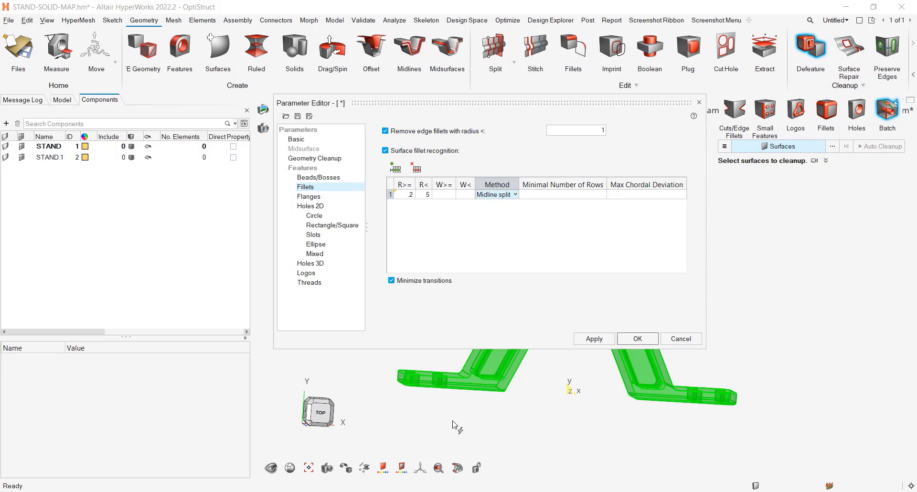
right_click_drag(458, 426, 626, 425, "ctrl")
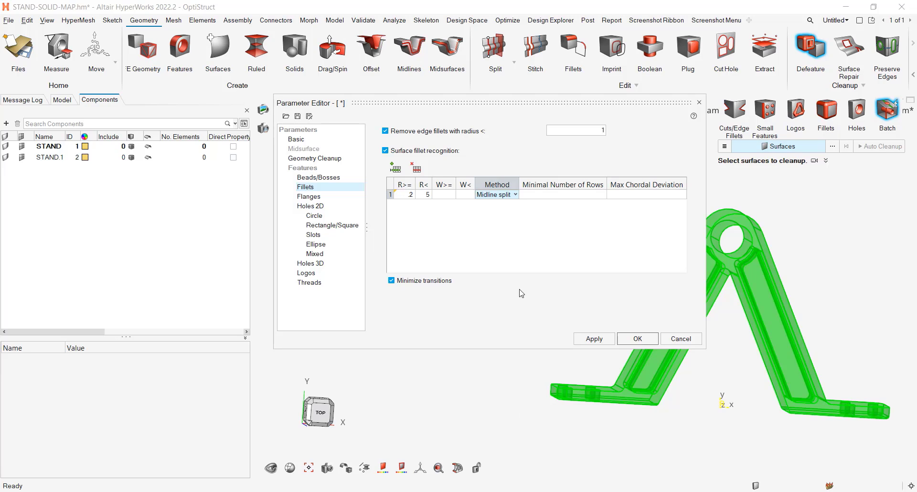
Step: Set the surface fillet row's method to Split & suppress and accept the batch defeature parameters
left_click(512, 194)
left_click(515, 195)
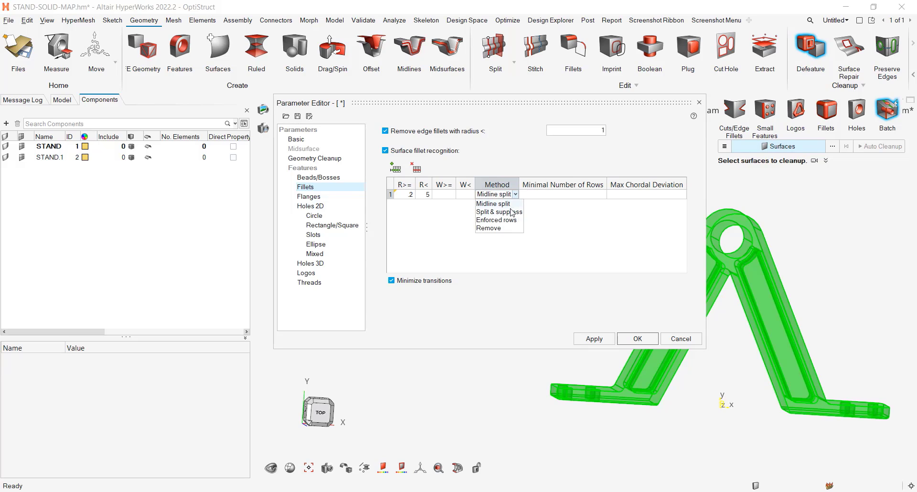
left_click(511, 212)
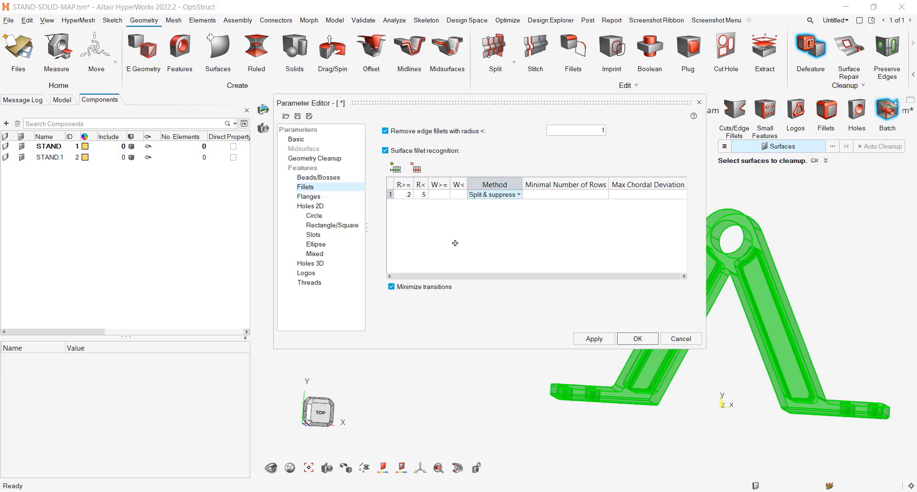
mouse_move(494, 194)
left_click(637, 339)
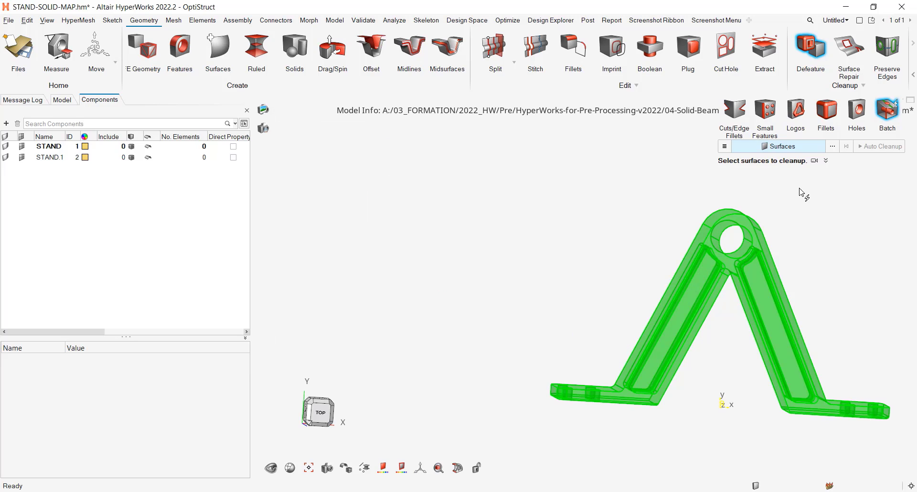
Step: Mark the four boundary edges of the curved face between the two legs, below the large hole, as preserved edges
middle_click_drag(742, 364, 738, 291)
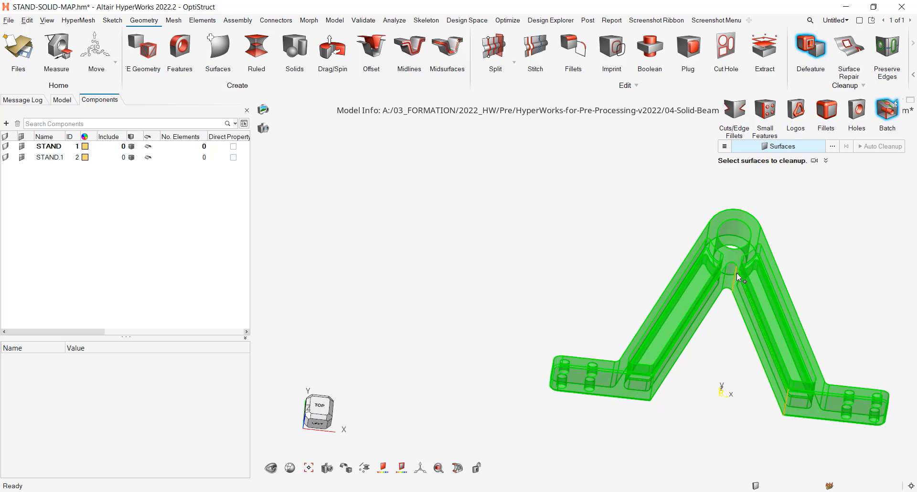
right_click_drag(816, 240, 713, 230)
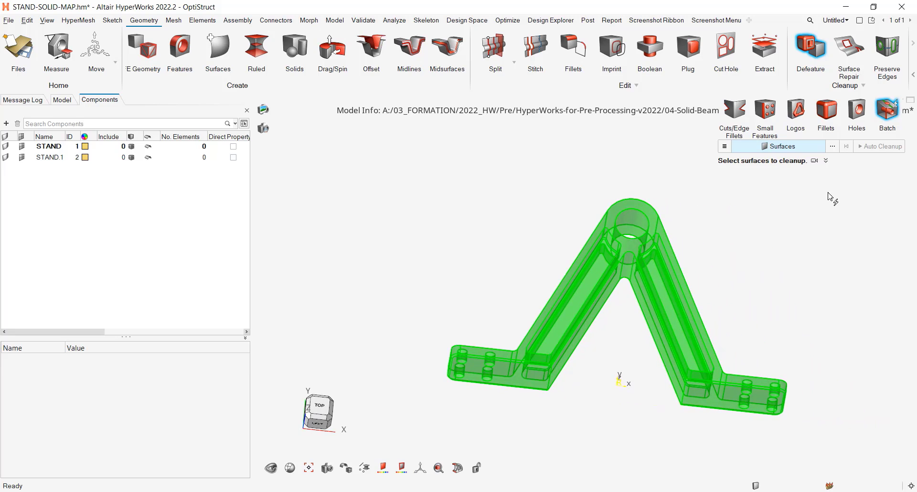
left_click(890, 47)
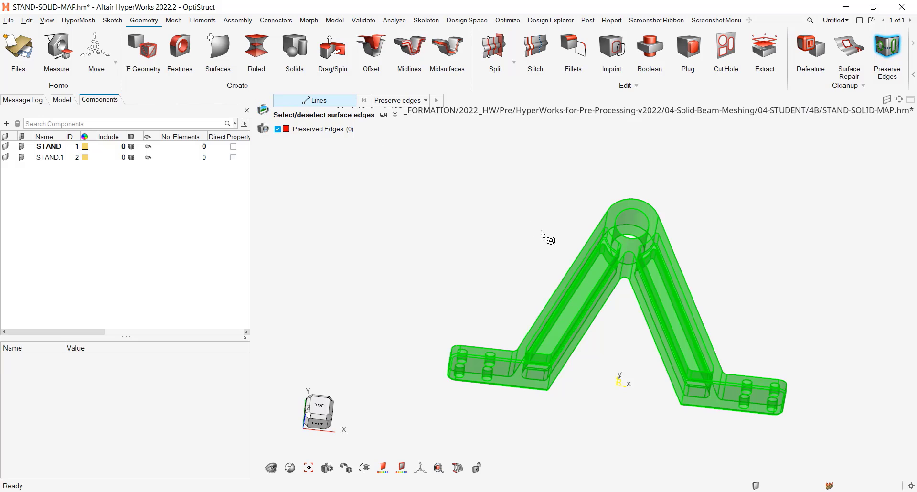
scroll(626, 282, "up", 6)
left_click(668, 288)
left_click(702, 213)
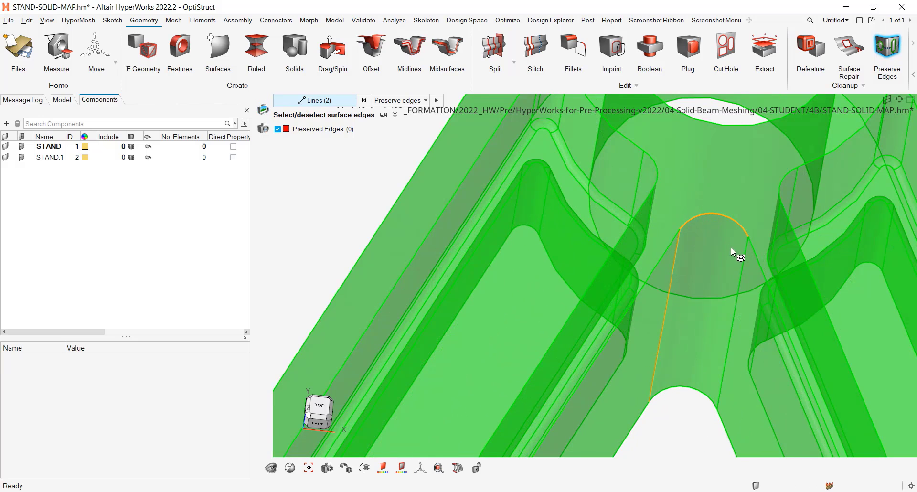
left_click(741, 287)
left_click(689, 391)
scroll(687, 399, "down", 5)
scroll(686, 399, "down", 3)
middle_click_drag(551, 303, 551, 335)
right_click_drag(528, 332, 454, 289)
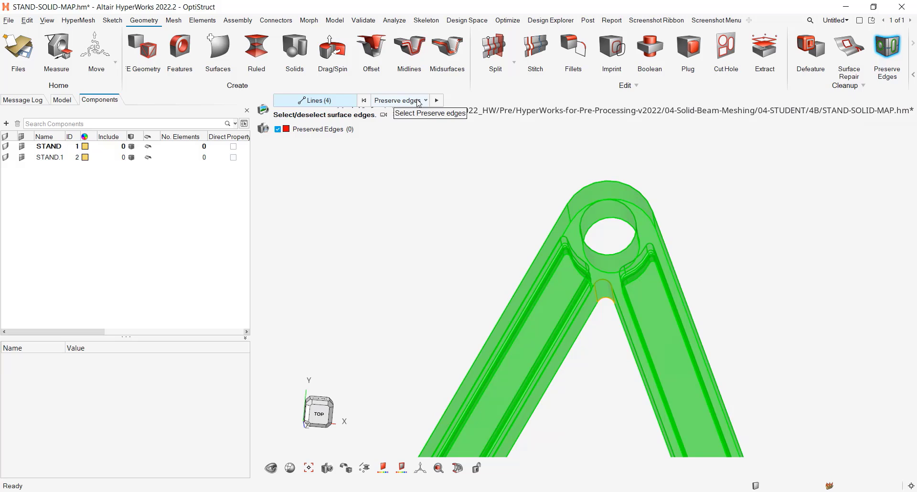
left_click(436, 101)
Step: Run Auto Cleanup from the Batch defeature tool on all of the stand's surfaces
middle_click_drag(679, 384, 688, 354)
scroll(538, 390, "up", 5)
right_click_drag(707, 337, 613, 373)
middle_click_drag(683, 333, 678, 366)
scroll(679, 361, "down", 4)
scroll(684, 383, "down", 5)
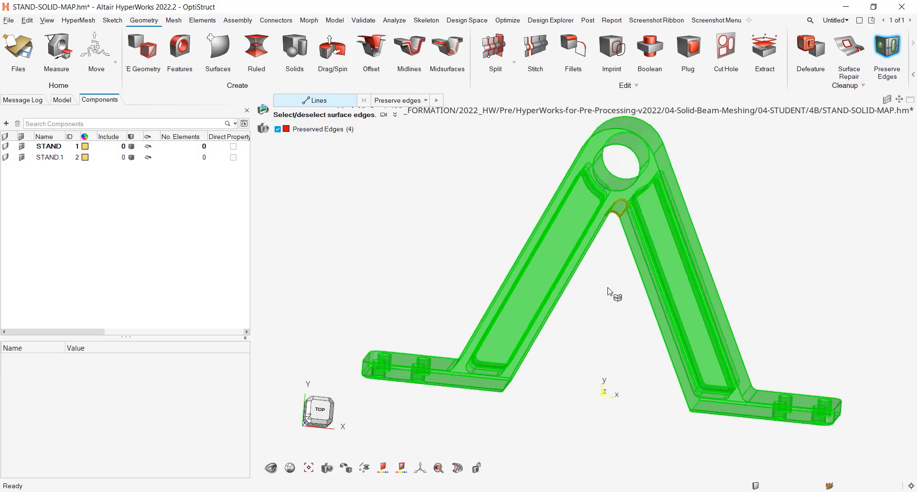
left_click(810, 48)
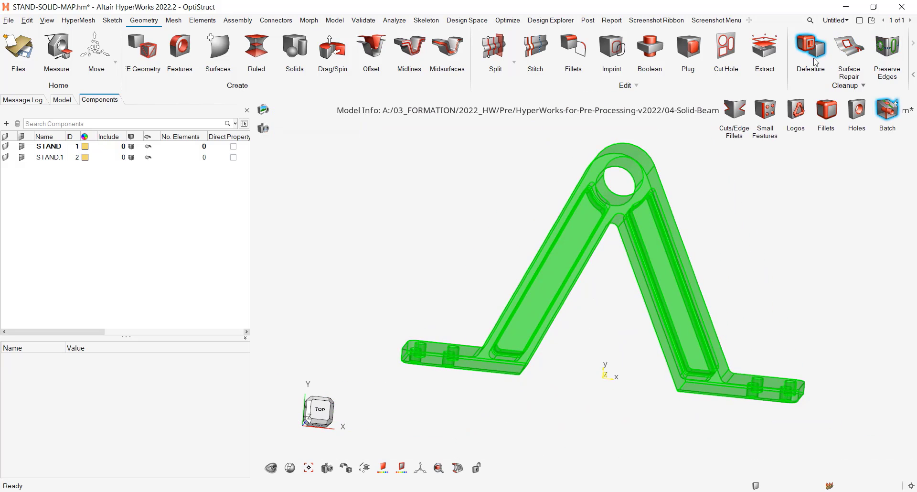
scroll(548, 274, "down", 1)
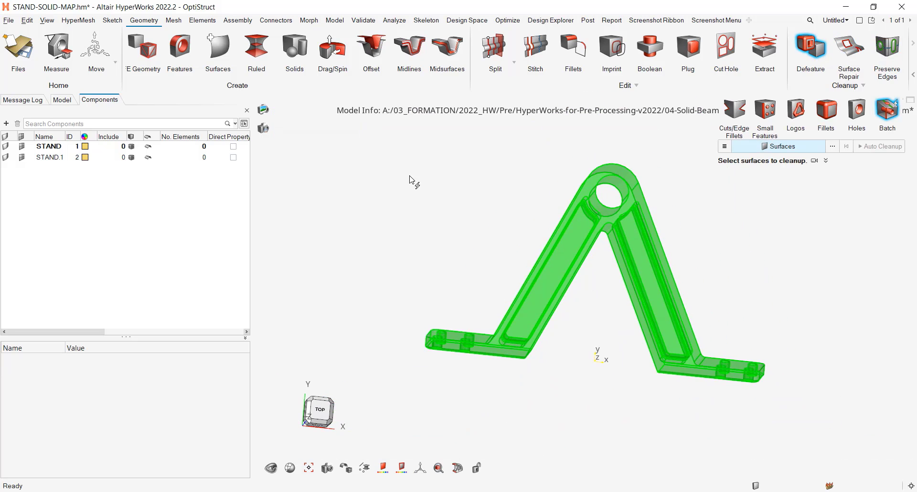
left_click_drag(389, 158, 860, 431, "shift")
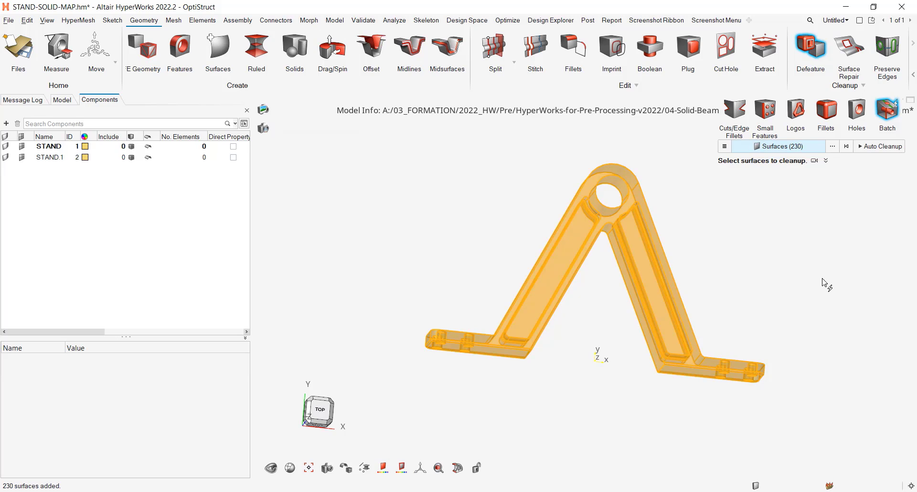
left_click(882, 149)
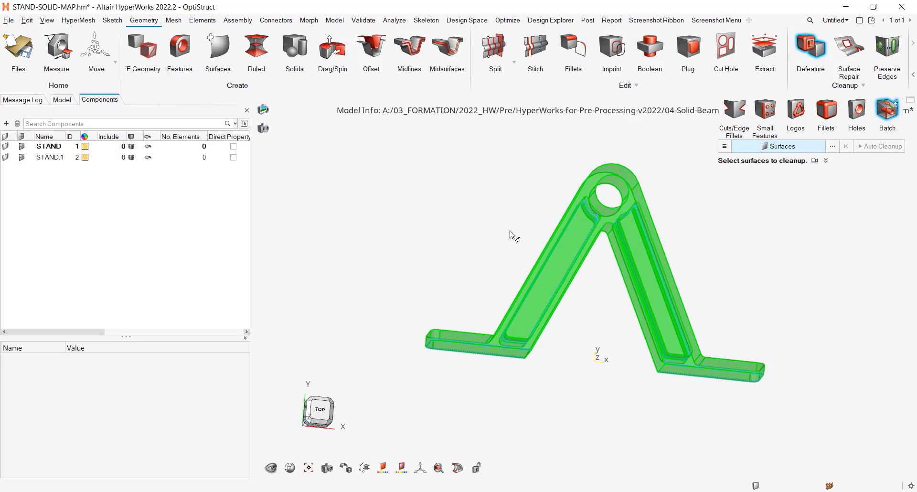
Step: Leave the defeature tool and examine the cleaned foot and its suppressed edges in shaded view
middle_click_drag(492, 263, 514, 275)
key("Escape")
scroll(465, 319, "up", 5)
right_click_drag(465, 321, 493, 245)
scroll(493, 245, "down", 2)
middle_click_drag(472, 268, 513, 288)
scroll(449, 324, "up", 3)
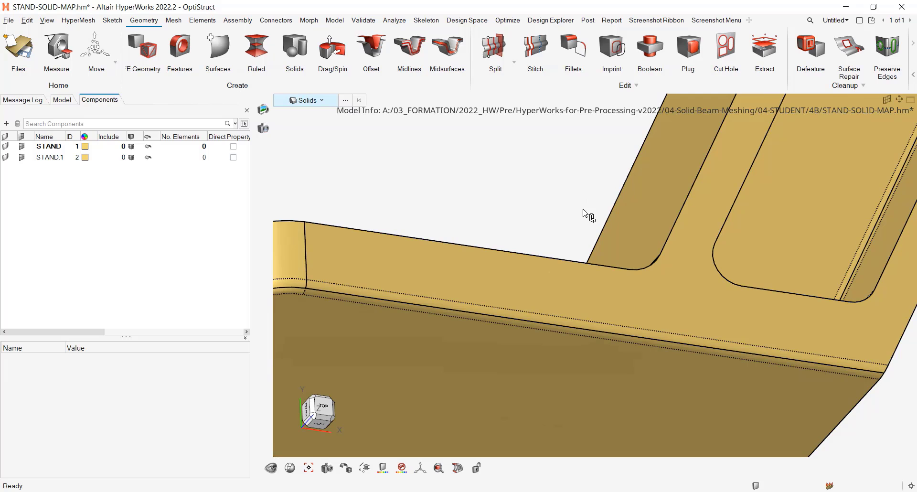
left_click(493, 46)
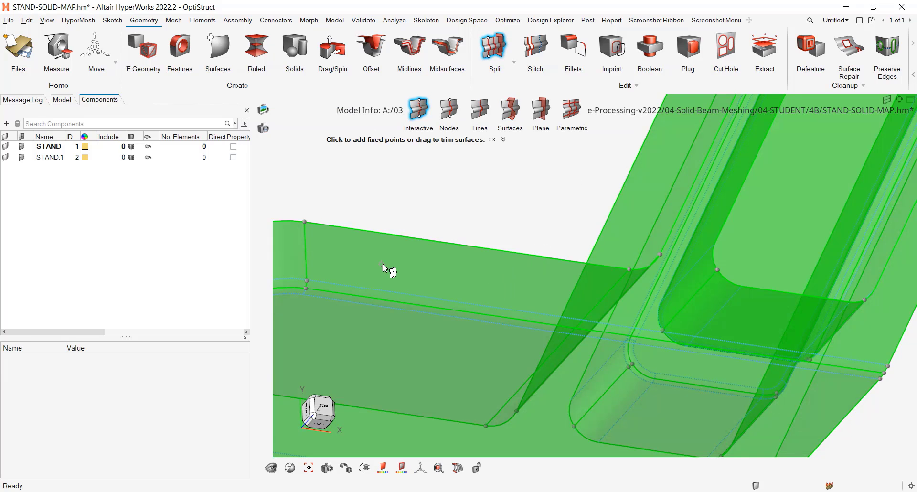
left_click_drag(396, 279, 453, 285, "ctrl")
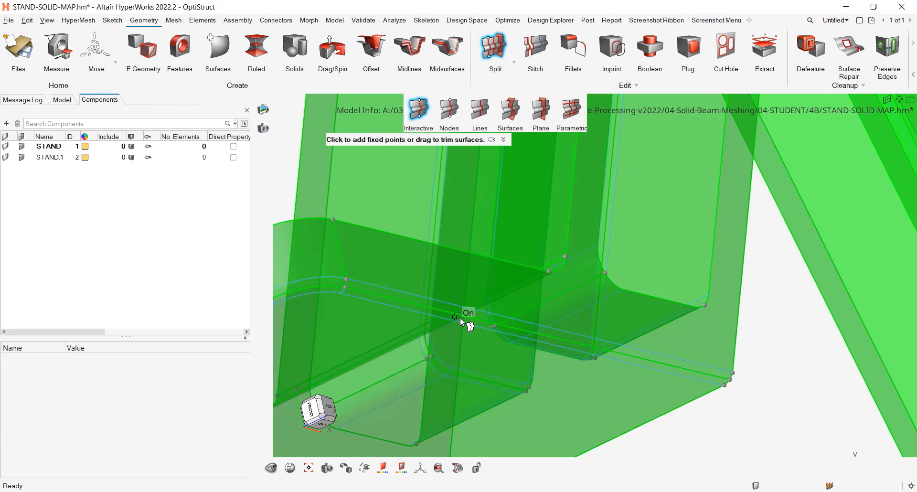
scroll(445, 276, "down", 6)
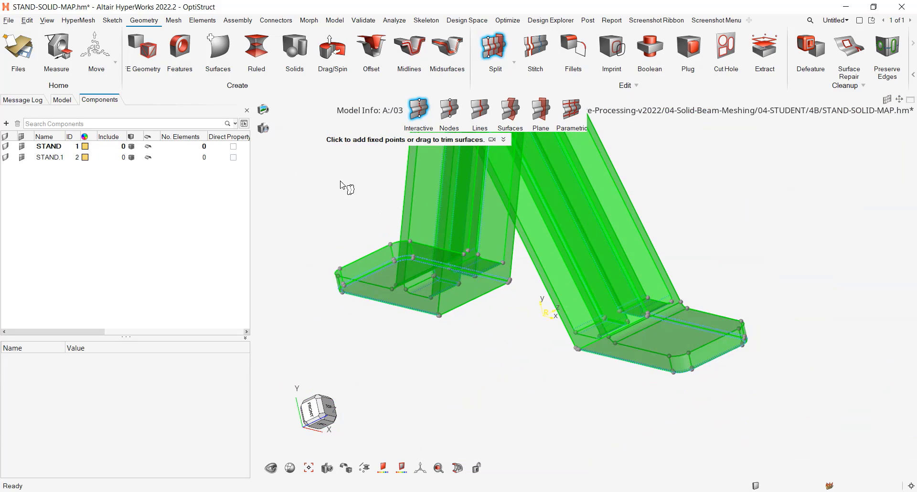
key("Escape")
Step: Examine the remaining fillets around the leg pockets and where the legs join the feet
scroll(640, 331, "down", 2)
middle_click_drag(539, 320, 506, 340)
scroll(464, 357, "up", 3)
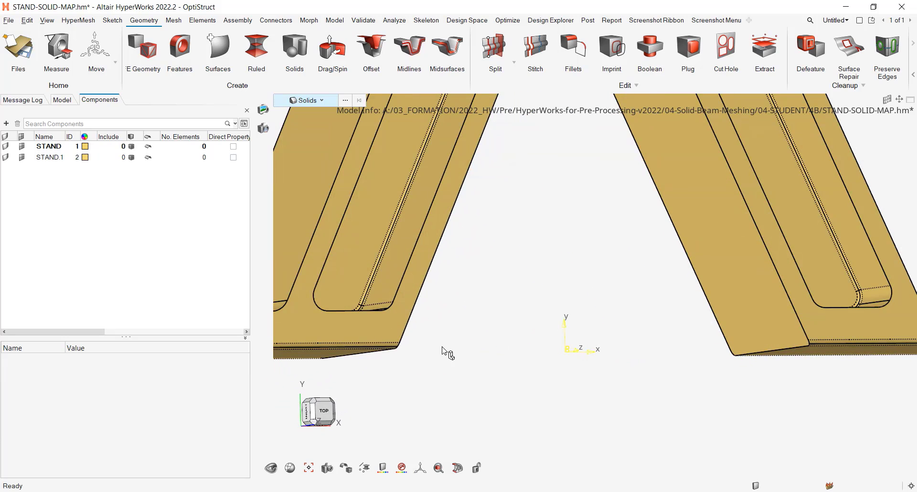
right_click_drag(433, 354, 634, 294)
scroll(367, 301, "up", 1)
scroll(490, 349, "down", 3)
scroll(492, 351, "down", 2)
left_click_drag(539, 370, 580, 356, "ctrl")
scroll(717, 407, "up", 3)
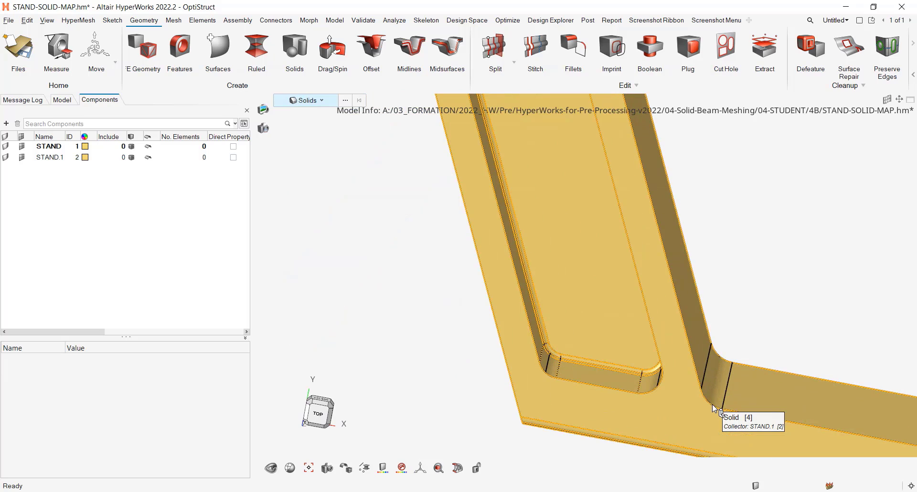
scroll(714, 375, "down", 2)
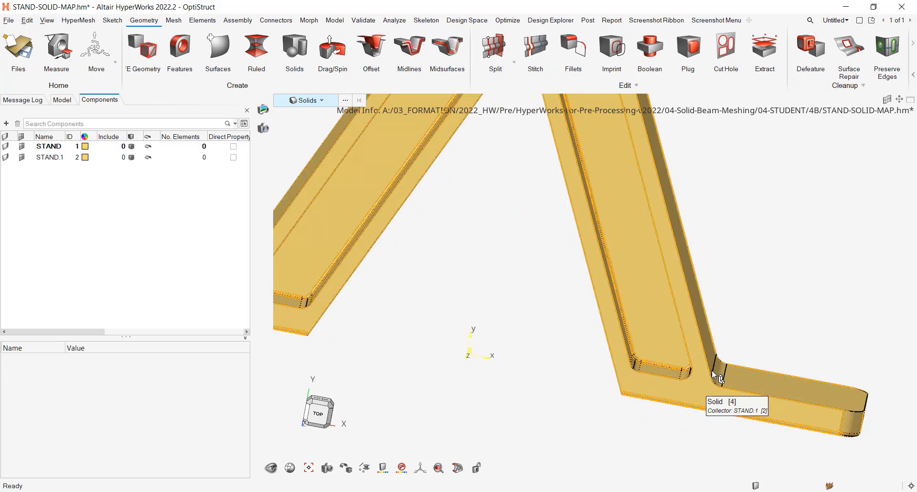
scroll(710, 372, "down", 3)
middle_click_drag(598, 397, 660, 343)
Step: Reopen the batch defeature parameters, set the surface fillet row's upper radius limit to 5, and apply them
left_click(811, 48)
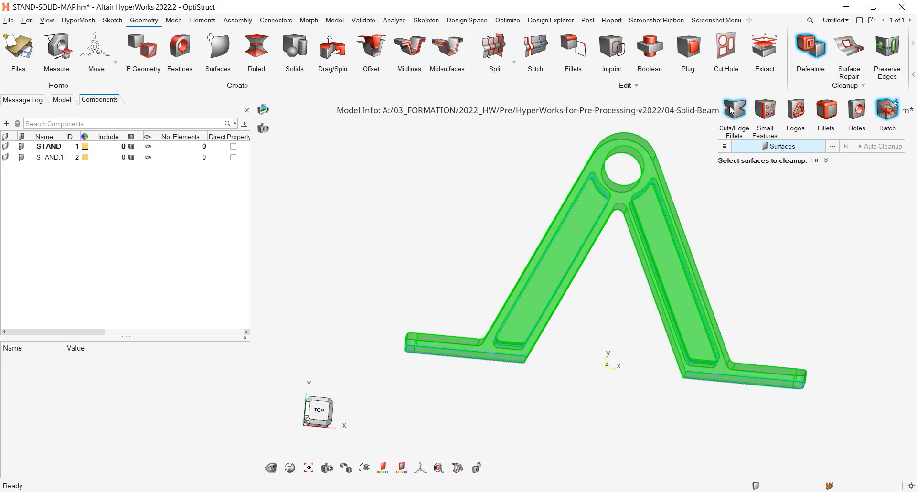
left_click(725, 147)
left_click(743, 185)
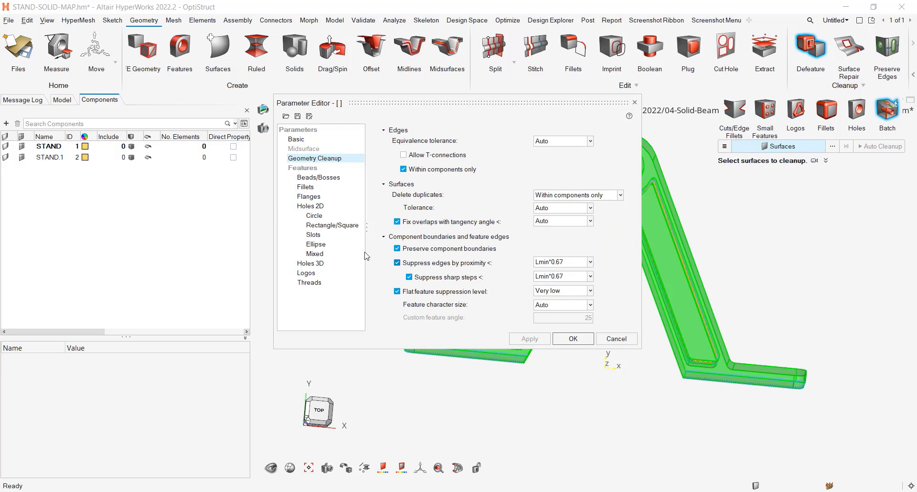
left_click(314, 190)
left_click(423, 195)
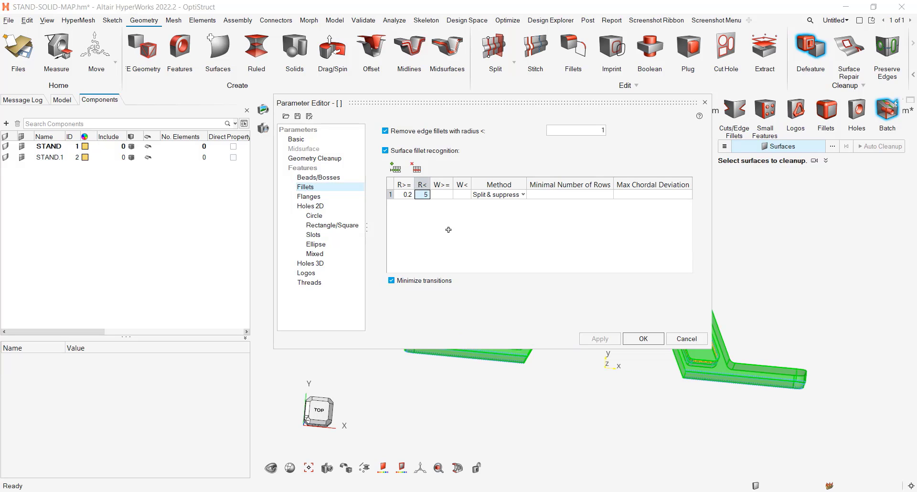
type("5")
key("Return")
left_click(613, 340)
left_click(637, 342)
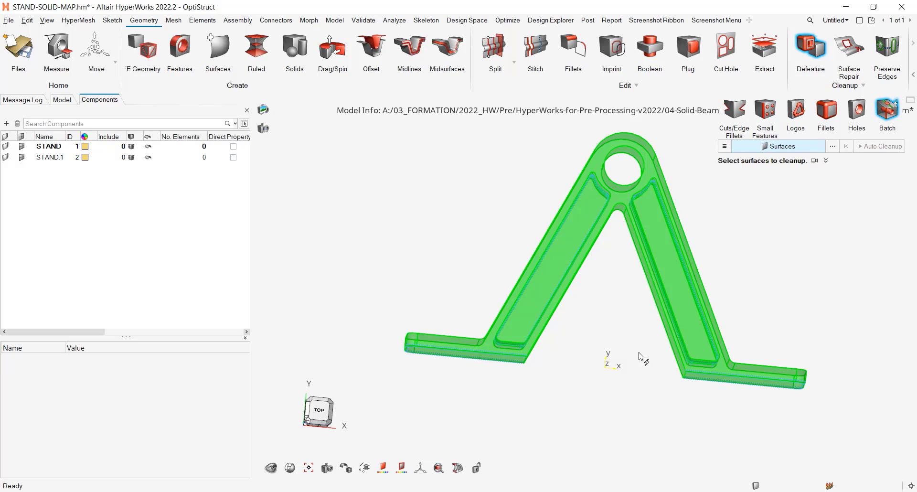
Step: Select all the stand's surfaces again and rerun Auto Cleanup with the revised fillet parameters
scroll(610, 359, "down", 3)
left_click_drag(405, 187, 819, 436)
left_click(871, 147)
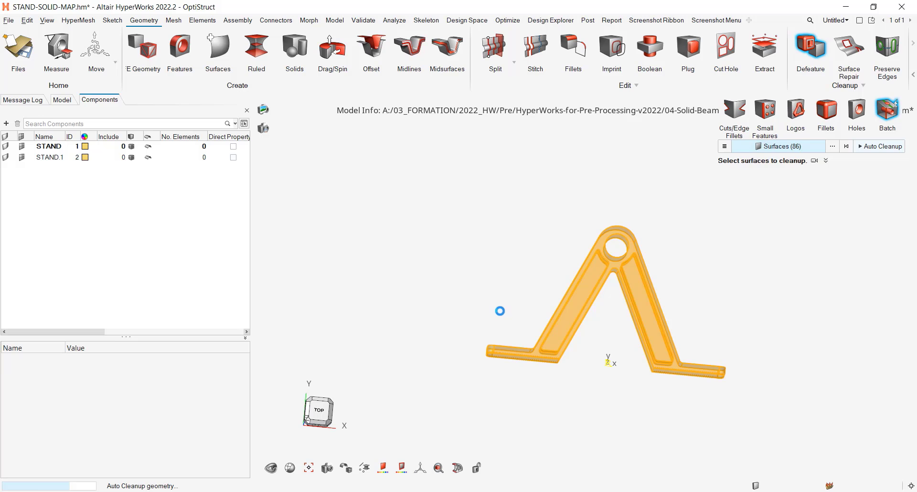
Step: Examine the pocket fillets and the corners where the legs join the feet on the cleaned stand
scroll(533, 365, "up", 6)
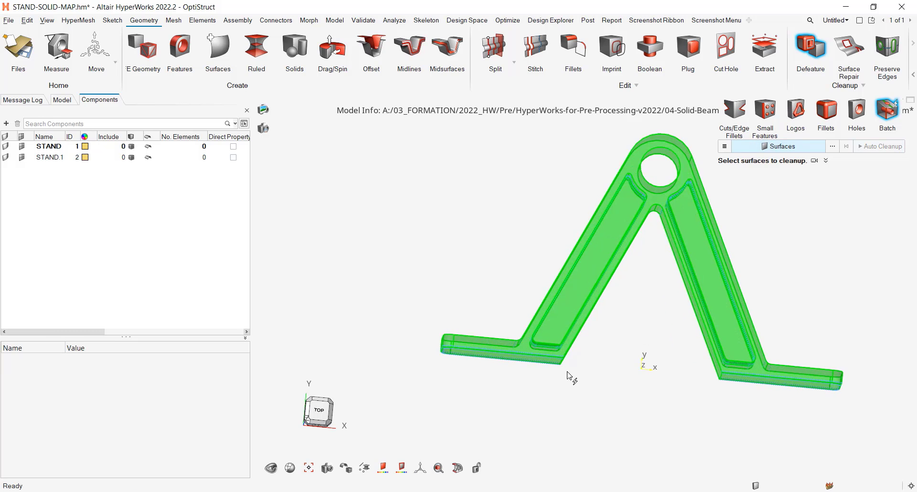
scroll(481, 331, "up", 6)
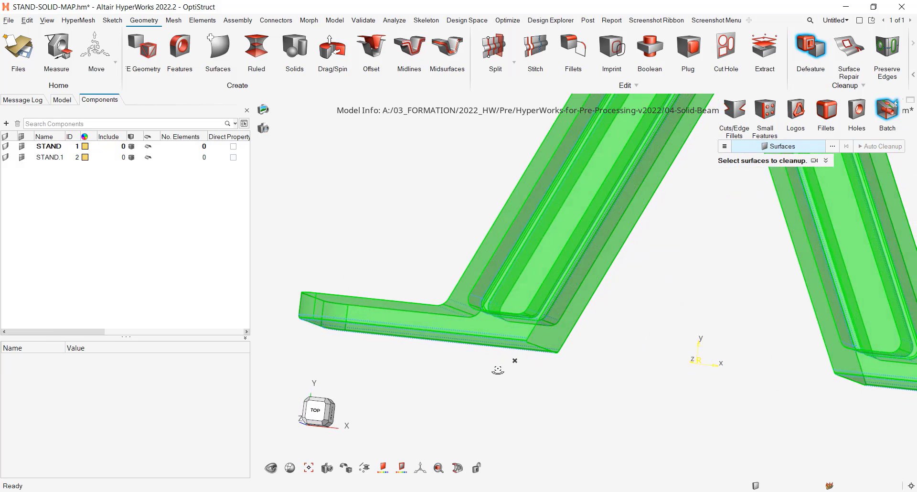
scroll(512, 337, "down", 8)
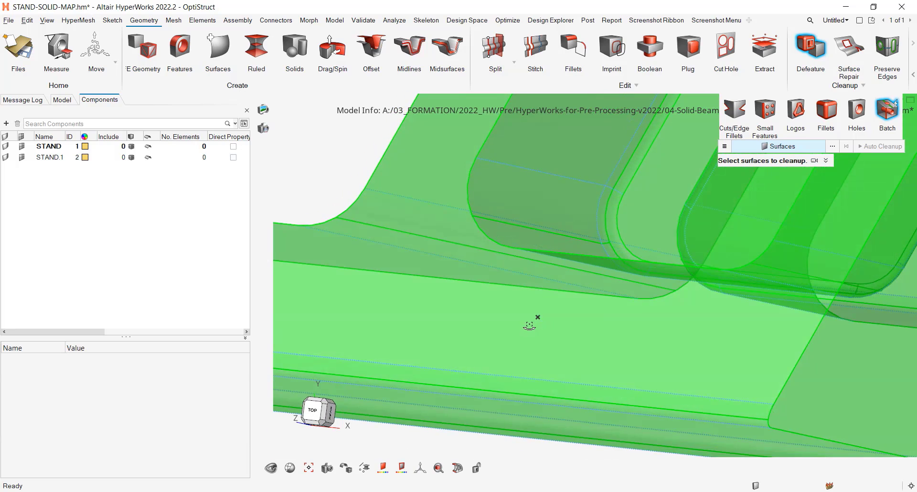
scroll(711, 328, "down", 5)
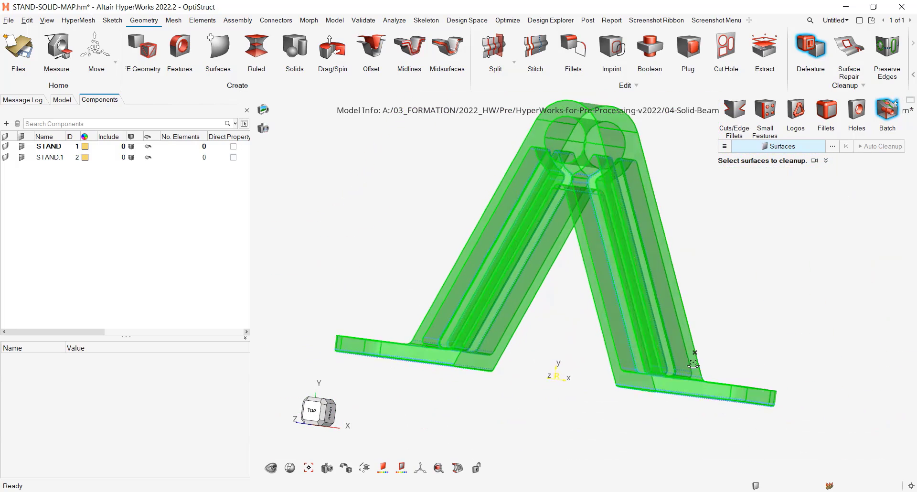
middle_click_drag(706, 360, 744, 366)
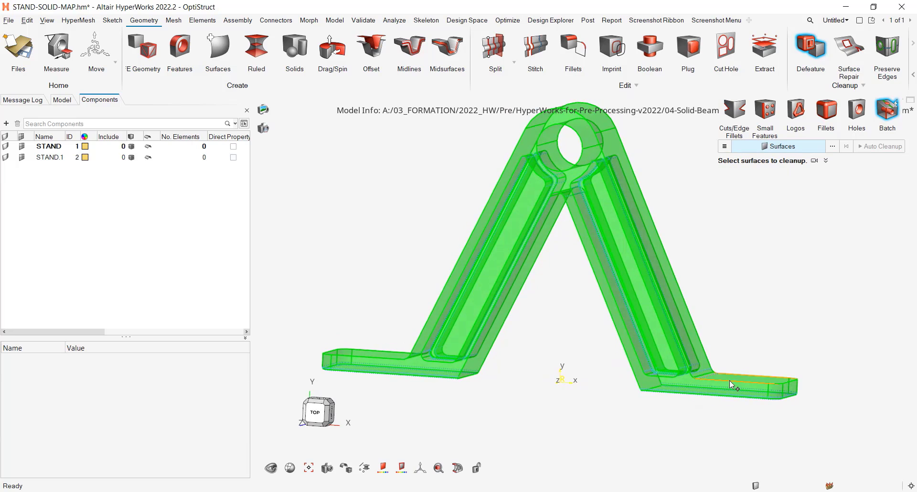
scroll(706, 380, "up", 5)
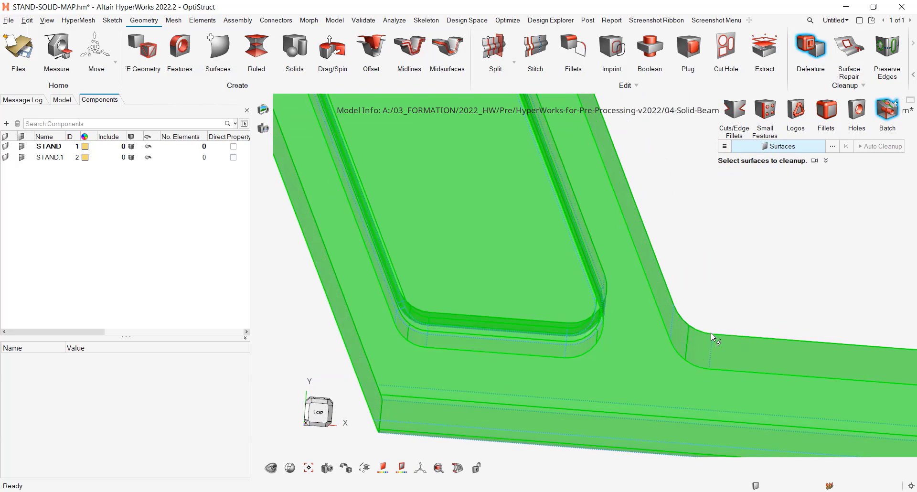
scroll(707, 328, "down", 4)
Step: Undo the last two Auto Cleanup runs on the stand
key("ctrl+z")
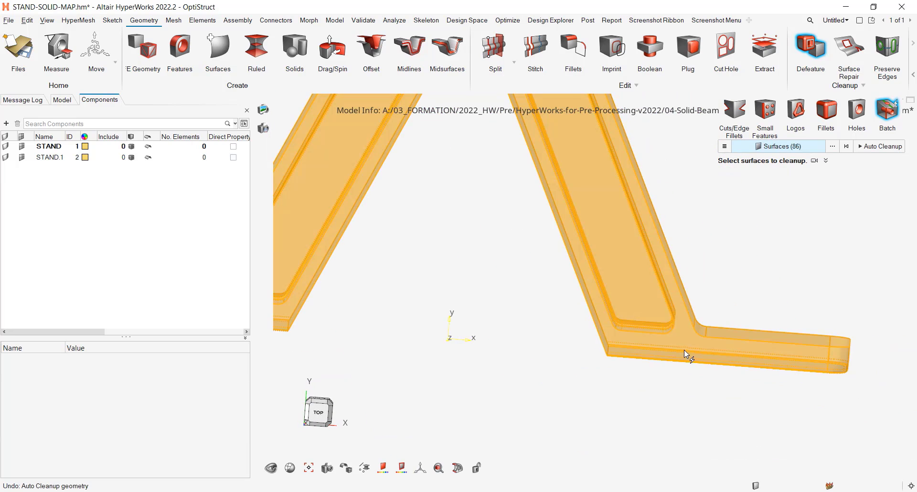
left_click(674, 368)
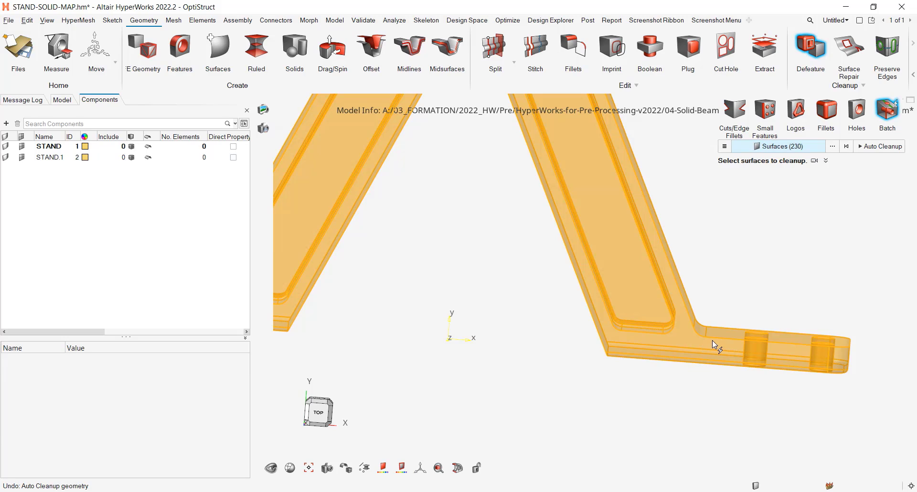
Step: Reopen the batch defeature parameters and set the existing surface fillet row's upper radius limit to 4.5
left_click(724, 146)
left_click(748, 194)
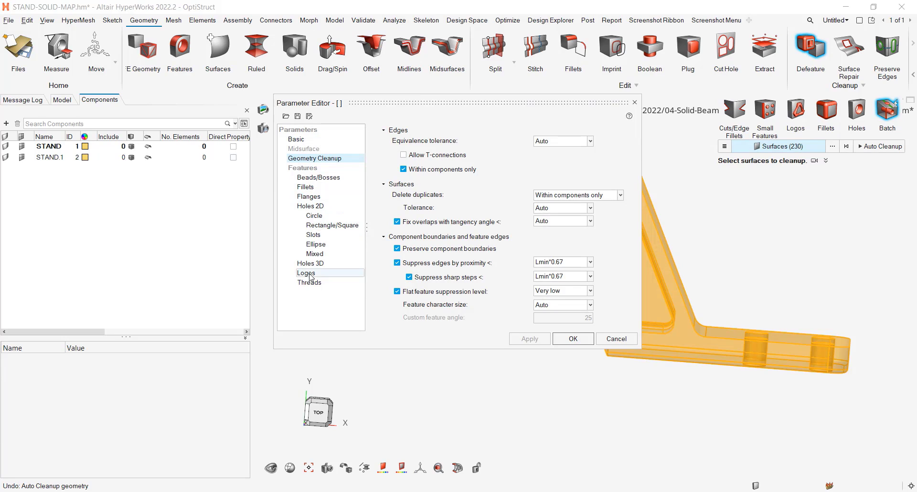
left_click(305, 188)
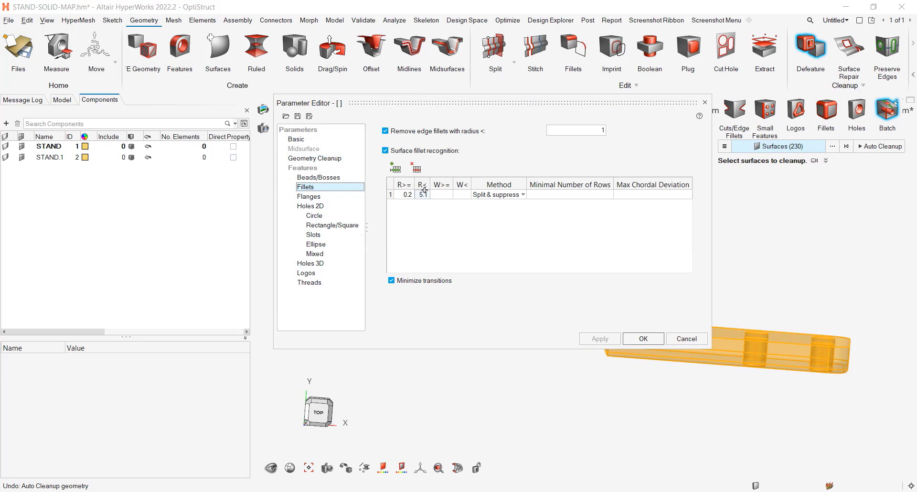
type("4")
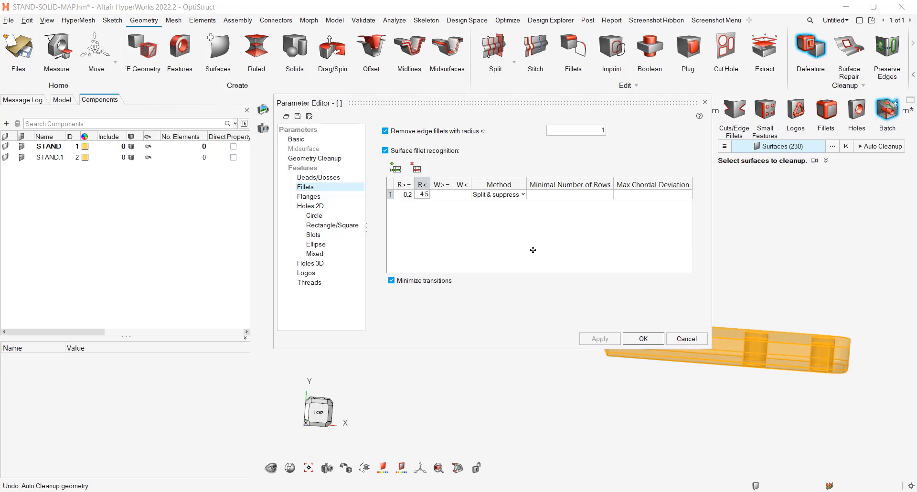
type(".5")
key("Return")
Step: Add a second surface fillet row for radii from 4.5 to 5.1 with the Remove method, and accept the parameters
left_click(395, 170)
left_click(400, 204)
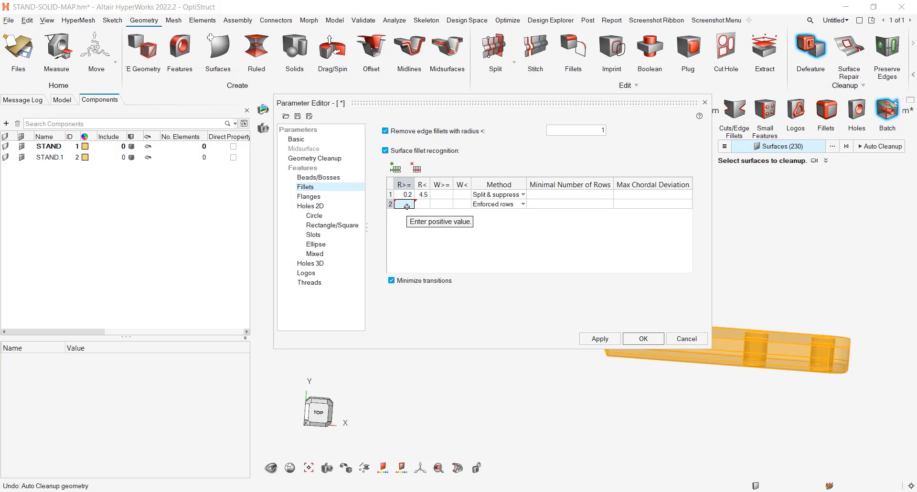
type("4.5")
left_click(426, 204)
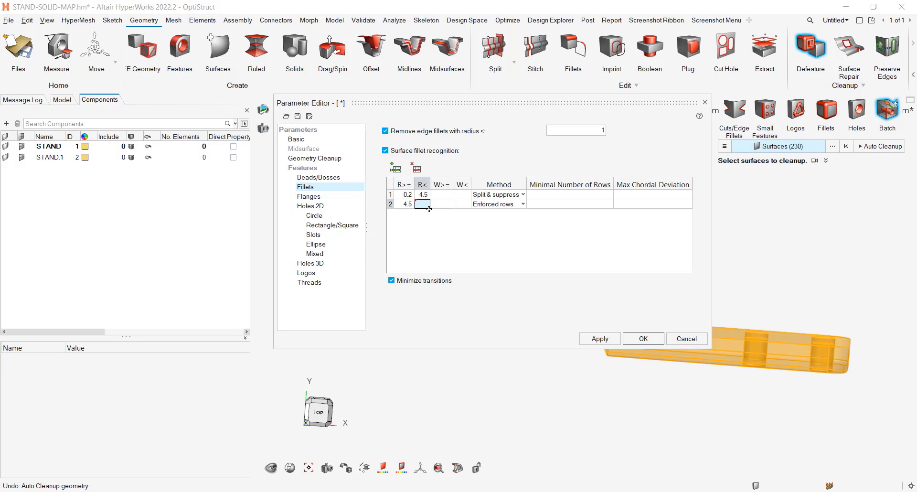
type("5.1")
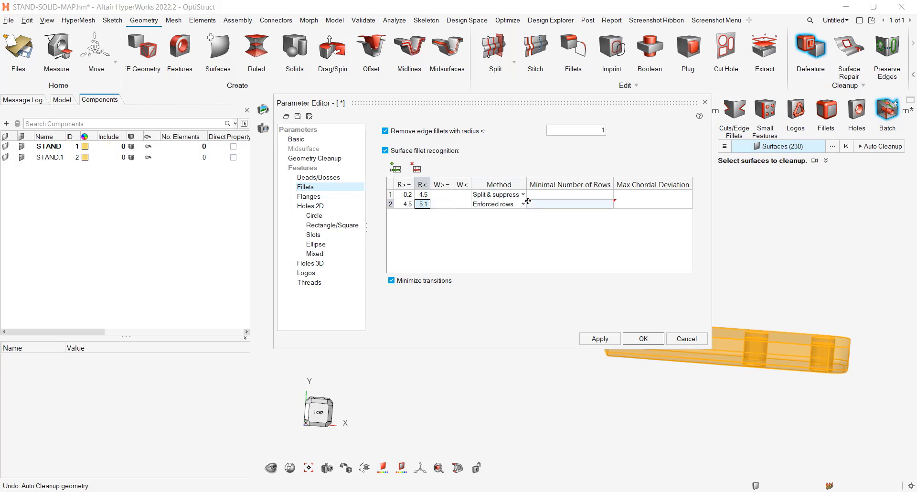
left_click(522, 204)
left_click(523, 204)
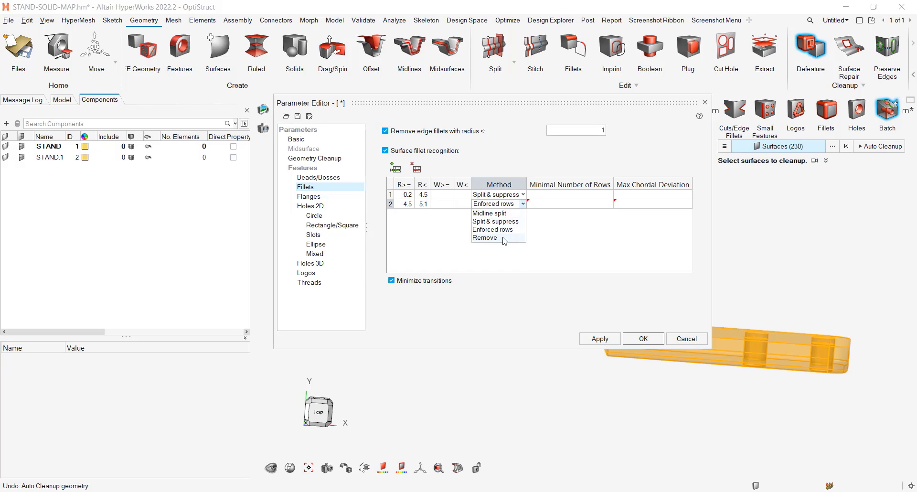
left_click(485, 237)
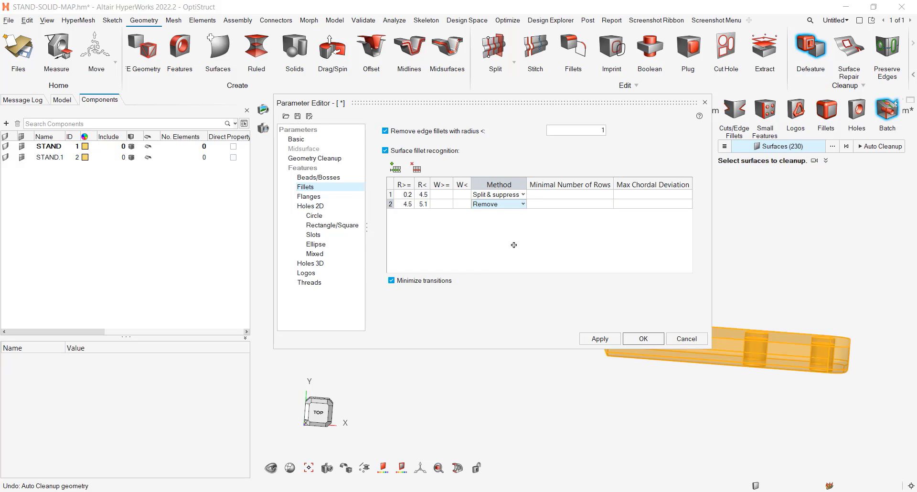
left_click(641, 339)
Step: Select all the stand's surfaces and run Auto Cleanup with the two-row fillet parameters
scroll(591, 417, "down", 5)
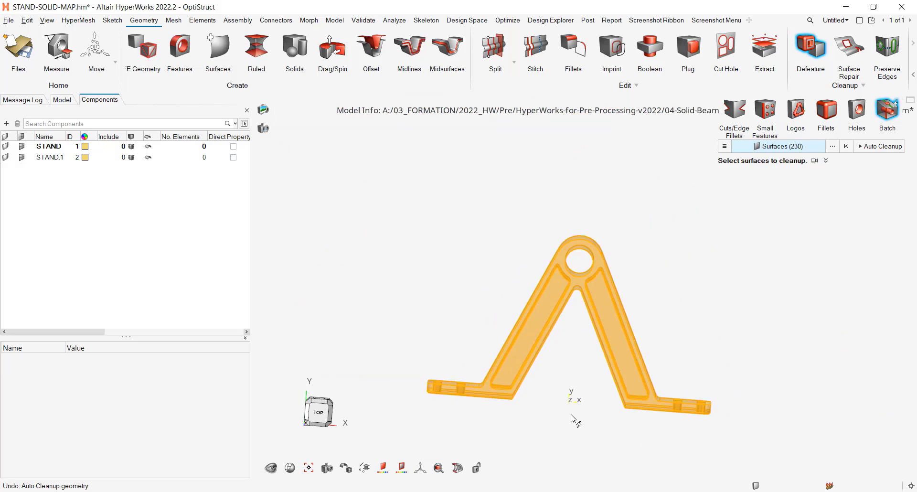
left_click_drag(381, 193, 734, 435)
left_click(879, 146)
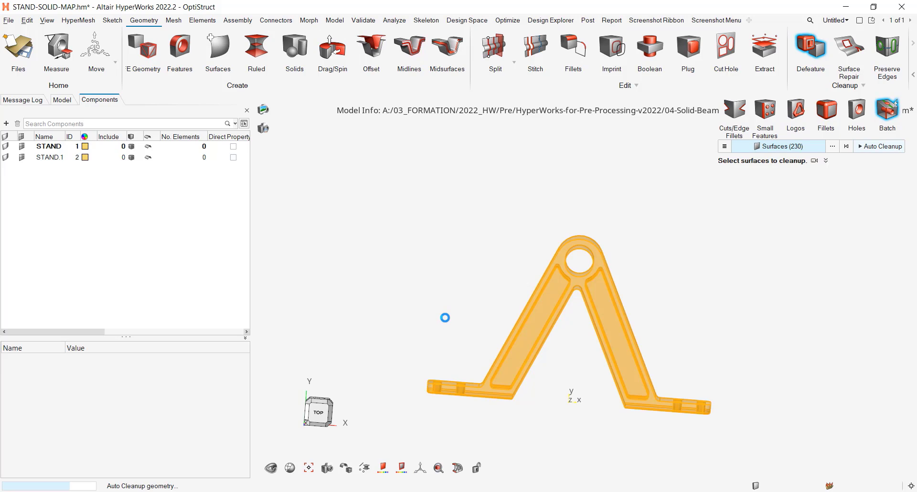
Step: Examine the leg-to-foot corners, the pocket fillets and the foot ends after the two-row cleanup
scroll(497, 392, "up", 6)
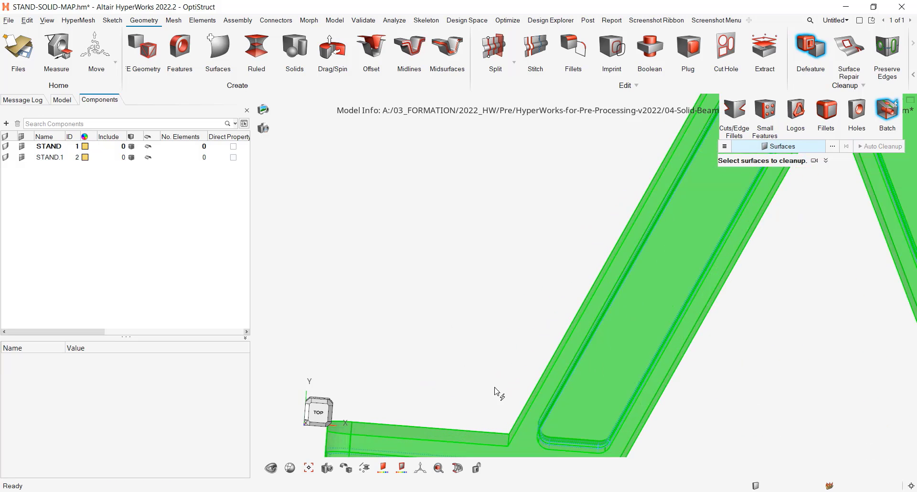
scroll(483, 334, "up", 8)
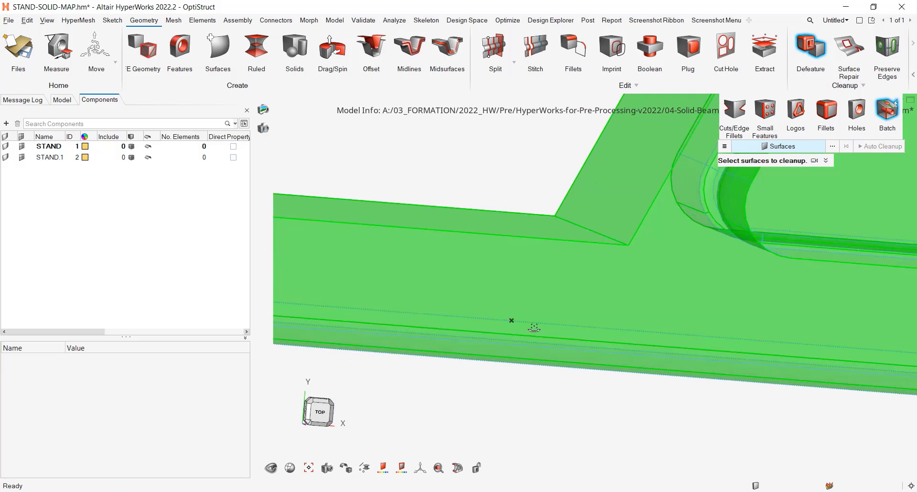
scroll(539, 329, "down", 5)
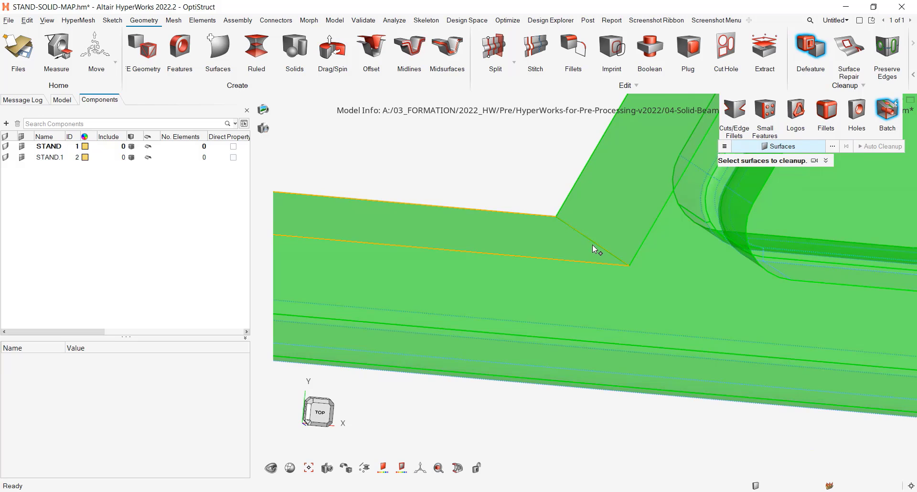
scroll(621, 257, "down", 6)
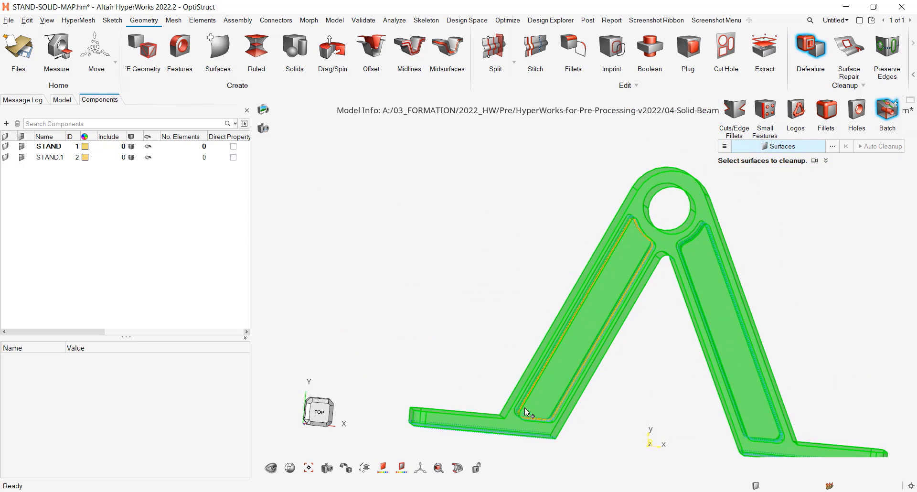
middle_click_drag(671, 321, 654, 314)
scroll(545, 253, "up", 6)
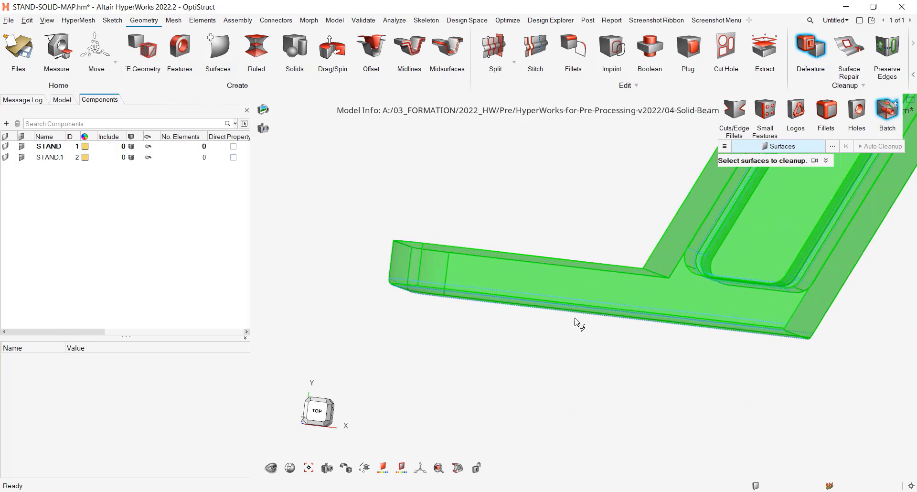
middle_click_drag(364, 280, 473, 311)
scroll(457, 296, "down", 5)
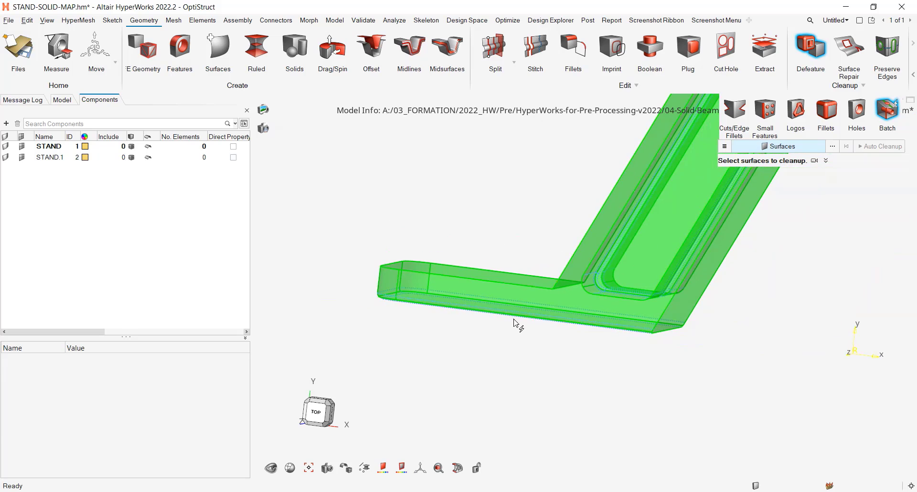
scroll(840, 327, "down", 6)
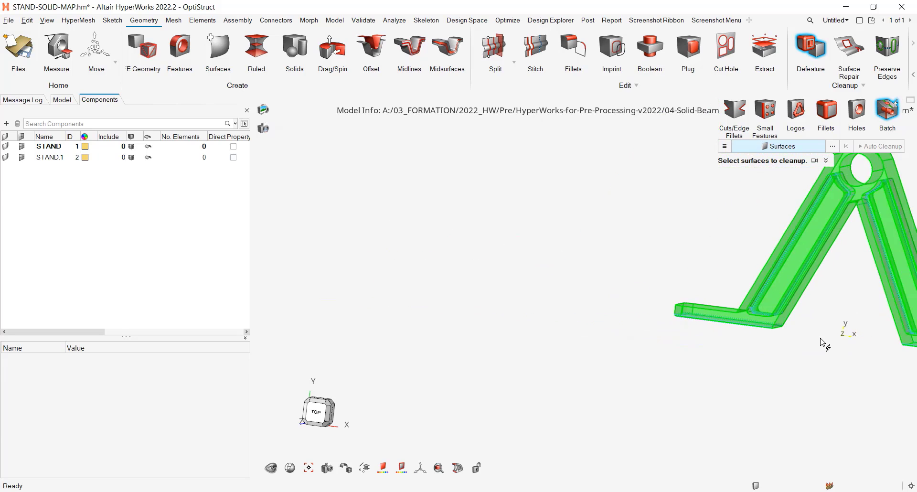
right_click_drag(819, 343, 601, 407)
middle_click_drag(601, 407, 558, 412)
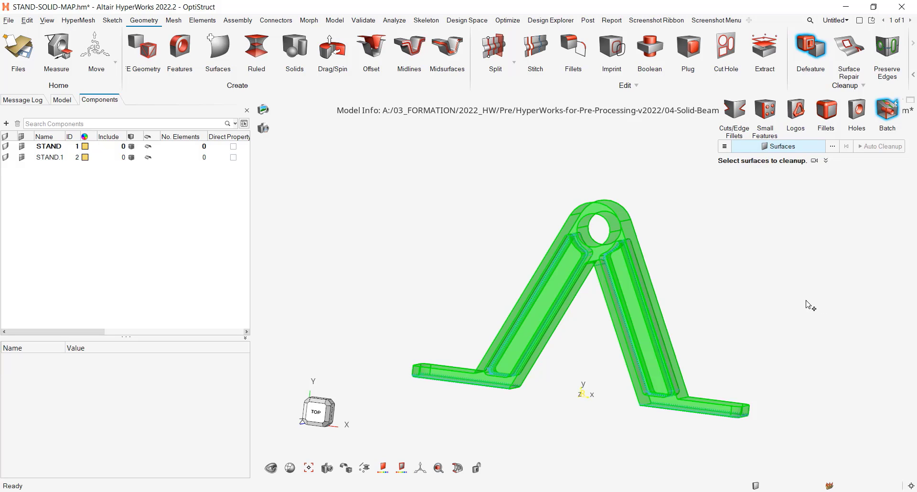
Step: Undo the Auto Cleanup made with the two-row fillet parameters
scroll(445, 309, "up", 3)
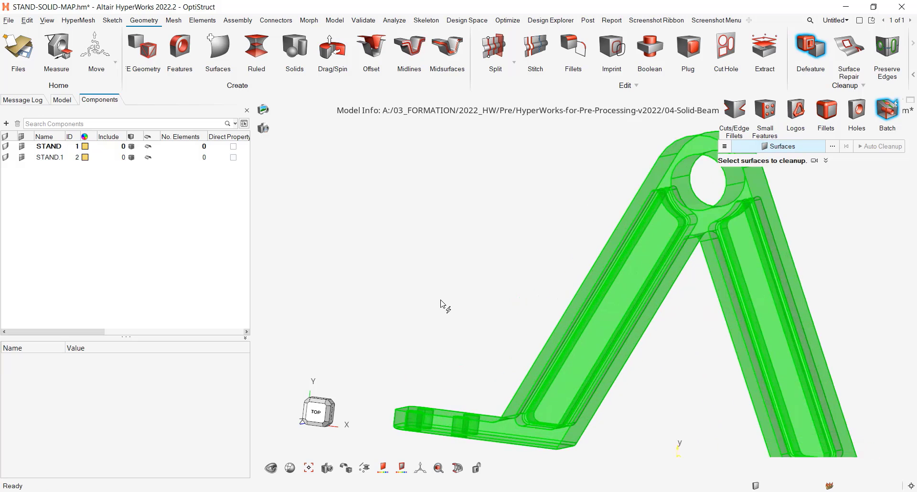
middle_click_drag(451, 298, 475, 340)
right_click_drag(447, 318, 421, 240)
scroll(421, 240, "up", 1)
key("ctrl+z")
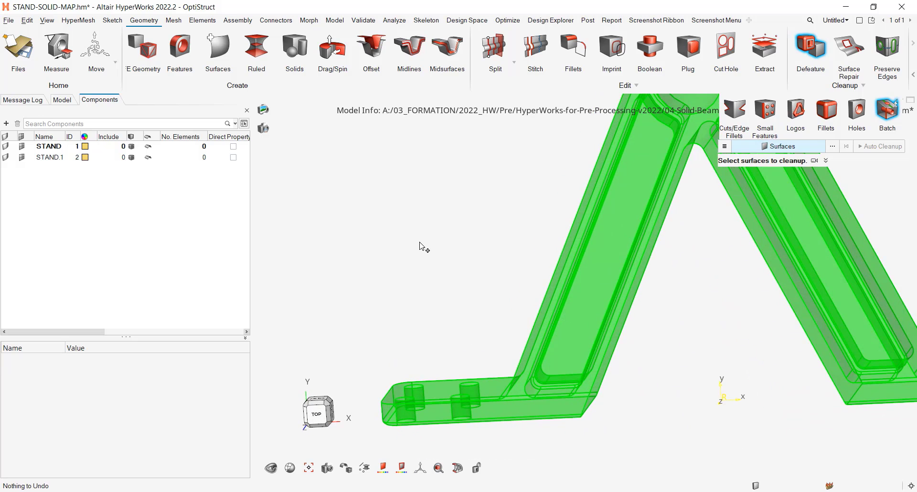
middle_click_drag(446, 250, 455, 193)
middle_click_drag(549, 398, 568, 389)
scroll(569, 389, "down", 5)
right_click_drag(841, 301, 830, 314)
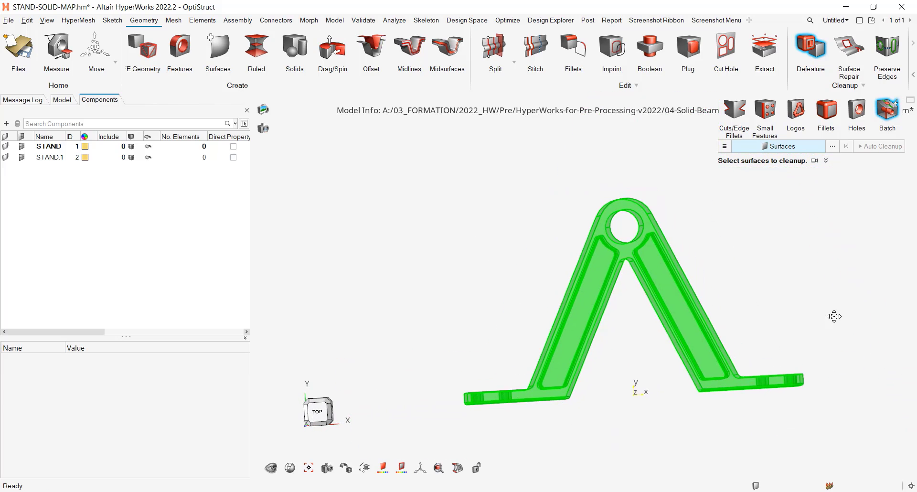
middle_click_drag(830, 313, 813, 302)
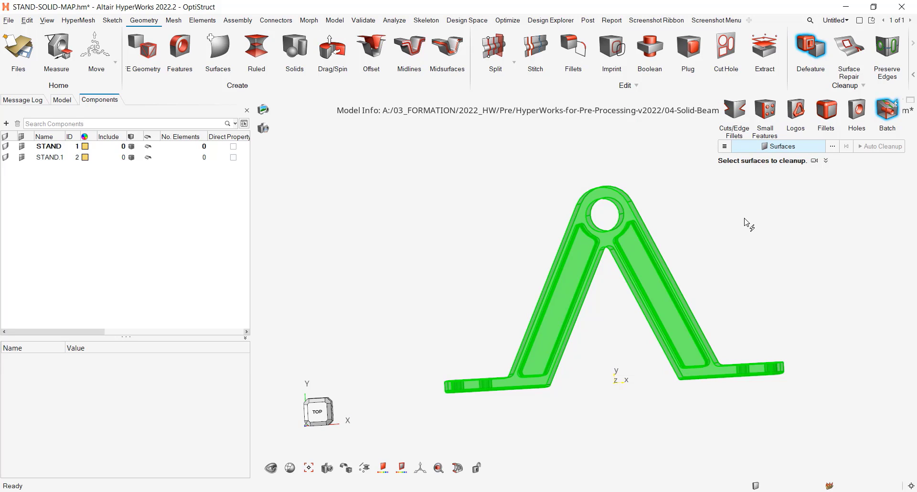
middle_click_drag(762, 278, 790, 288)
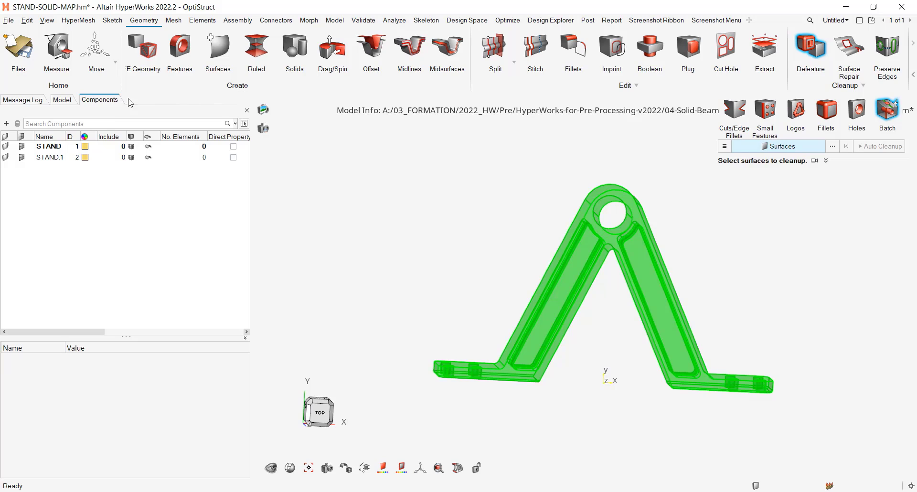
Step: Detect the stand's geometric features with the current detection parameters and move the feature list clear of the model
left_click(183, 46)
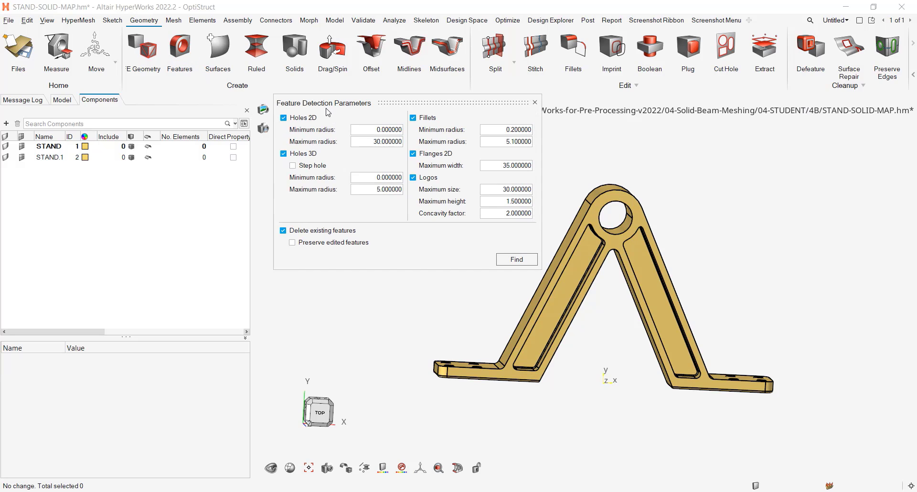
double_click(384, 141)
double_click(376, 192)
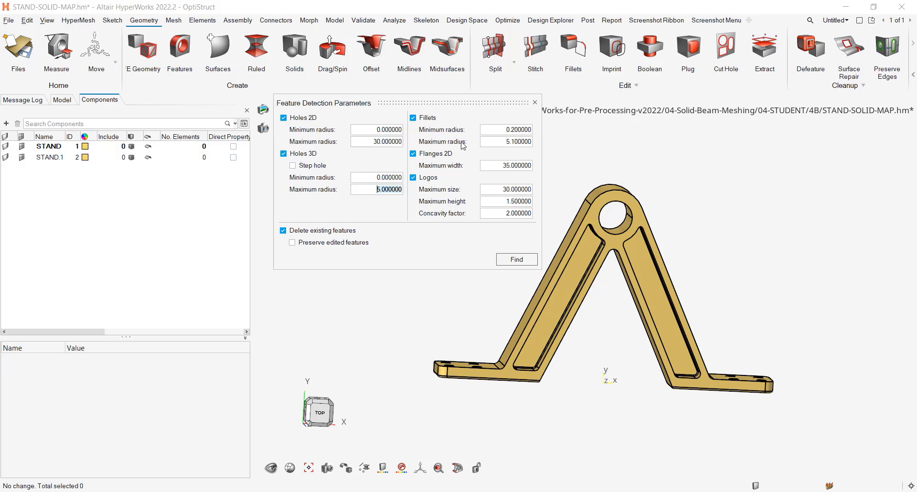
left_click(517, 259)
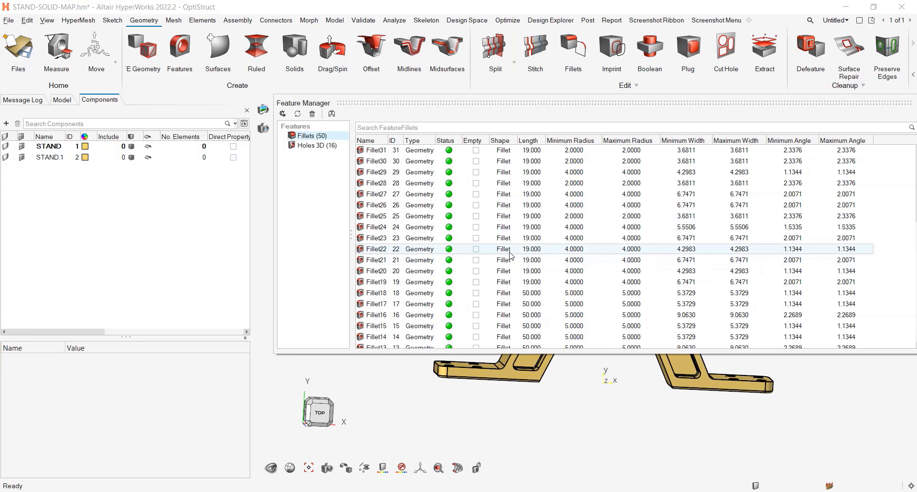
left_click_drag(539, 103, 486, 349)
right_click_drag(456, 221, 456, 168)
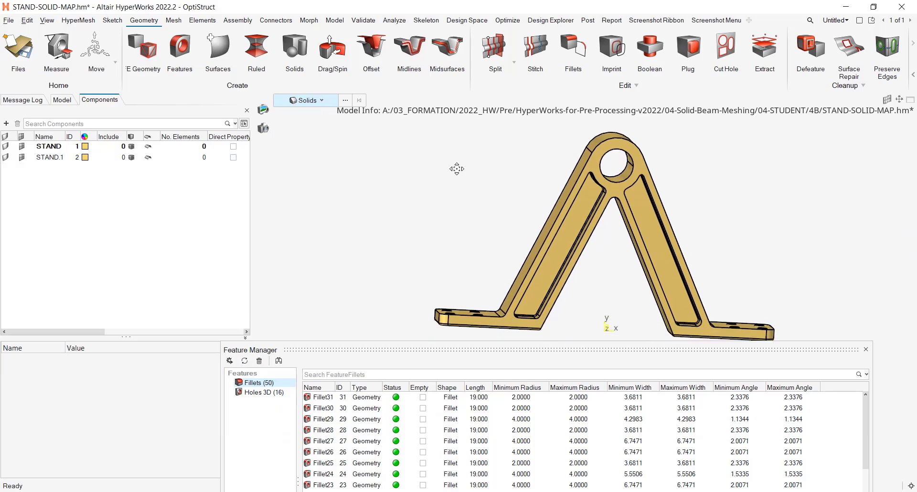
Step: Examine where Fillet30, Fillet29 and Fillet28 lie on the stand, keeping the feature list clear of the model
left_click(354, 409)
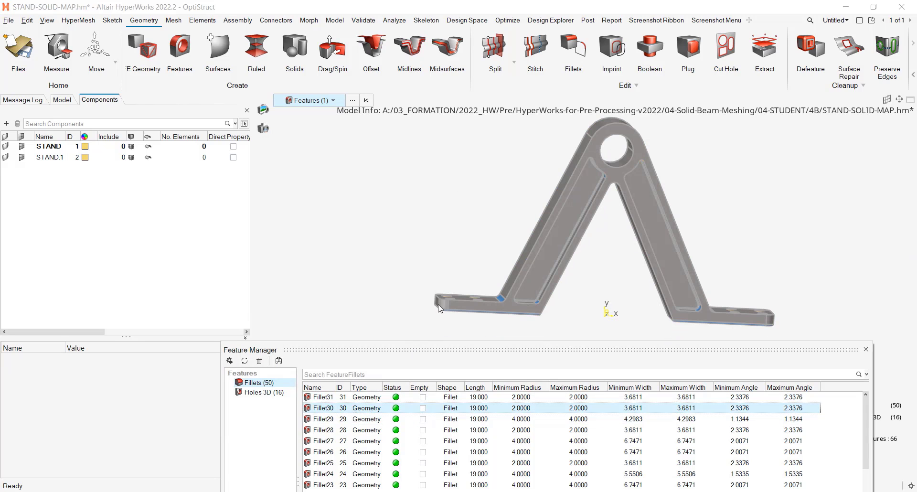
left_click_drag(436, 308, 474, 313, "ctrl")
middle_click_drag(474, 312, 853, 189)
left_click(355, 420)
middle_click_drag(280, 210, 445, 247)
left_click(354, 431)
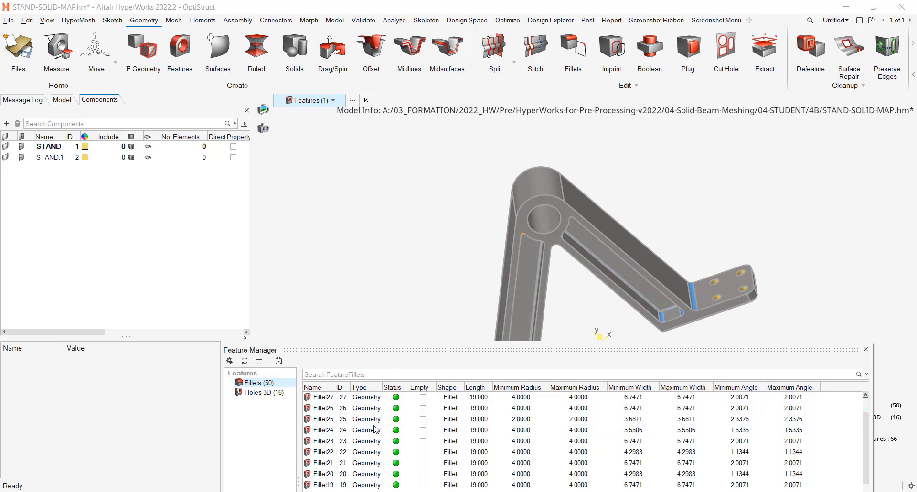
left_click_drag(538, 351, 685, 326)
middle_click_drag(573, 287, 571, 206)
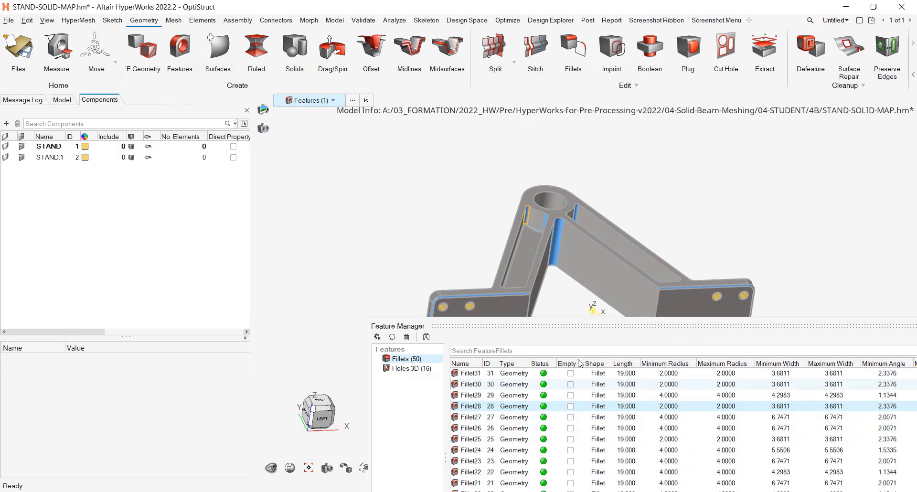
left_click_drag(603, 331, 531, 110)
Step: Locate the 5 mm radius Fillet17 at the leg-to-foot corner and defeature it
left_click(540, 307)
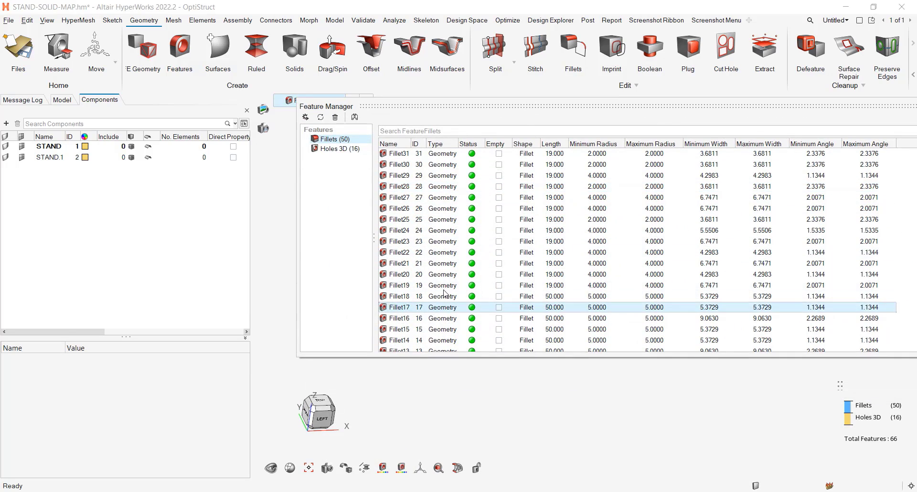
left_click_drag(627, 98, 550, 335)
middle_click_drag(550, 334, 616, 248)
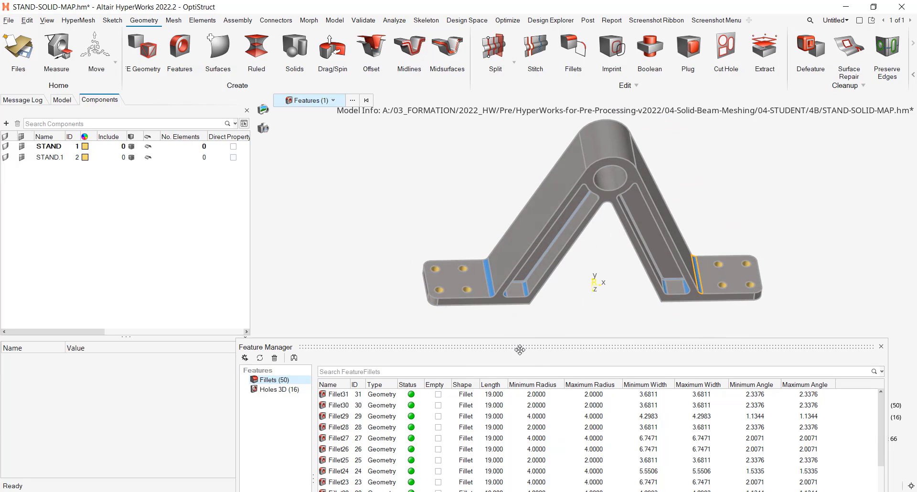
left_click_drag(520, 347, 548, 201)
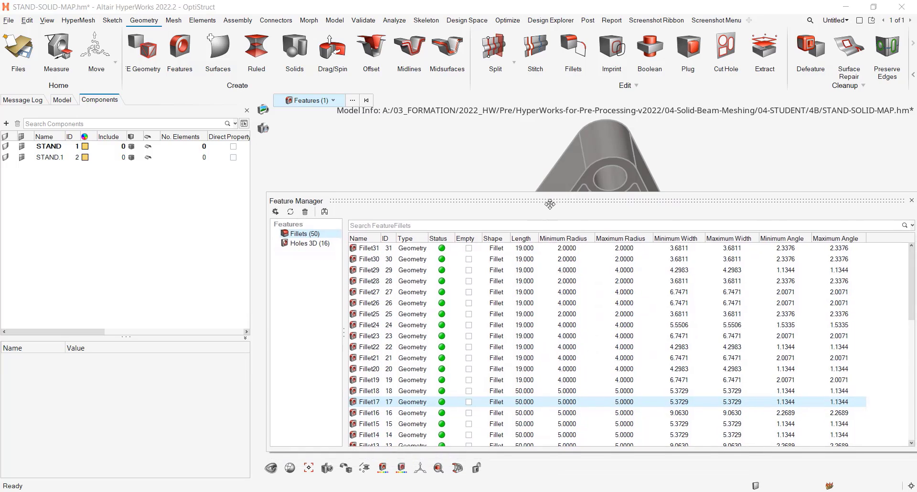
right_click(396, 406)
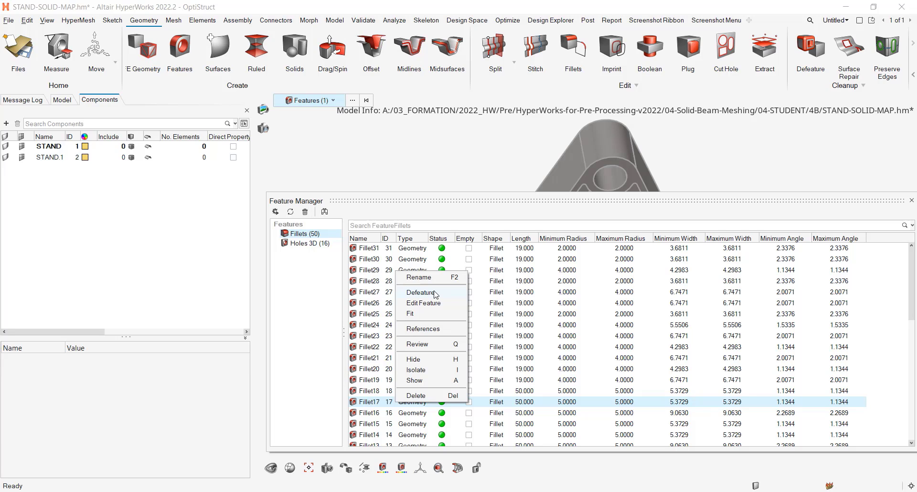
left_click_drag(382, 202, 377, 364)
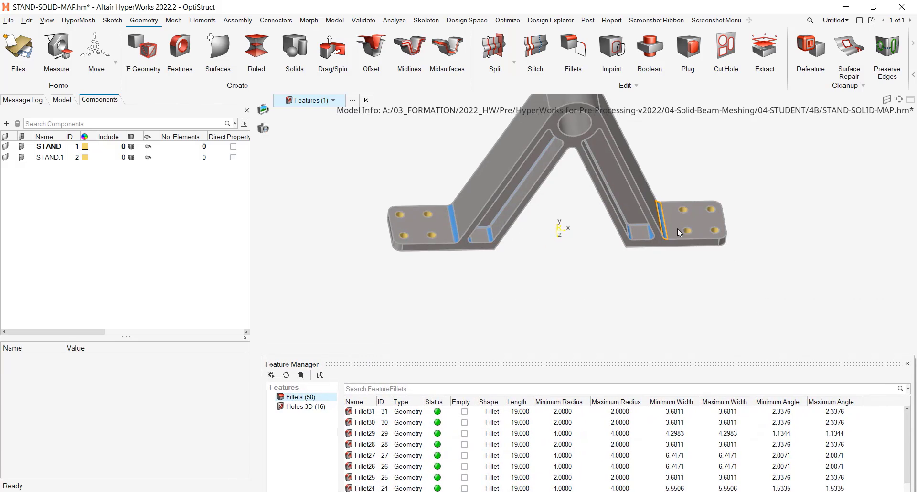
scroll(707, 274, "up", 8)
left_click_drag(559, 365, 545, 223)
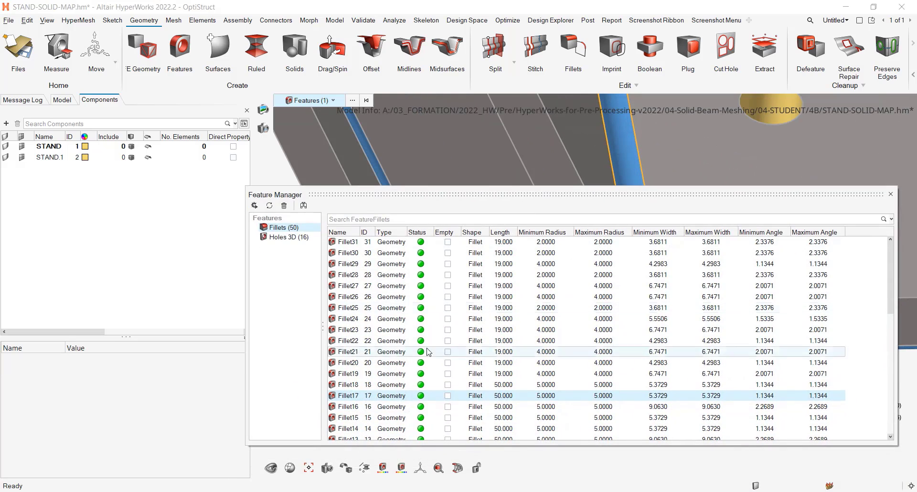
right_click(372, 396)
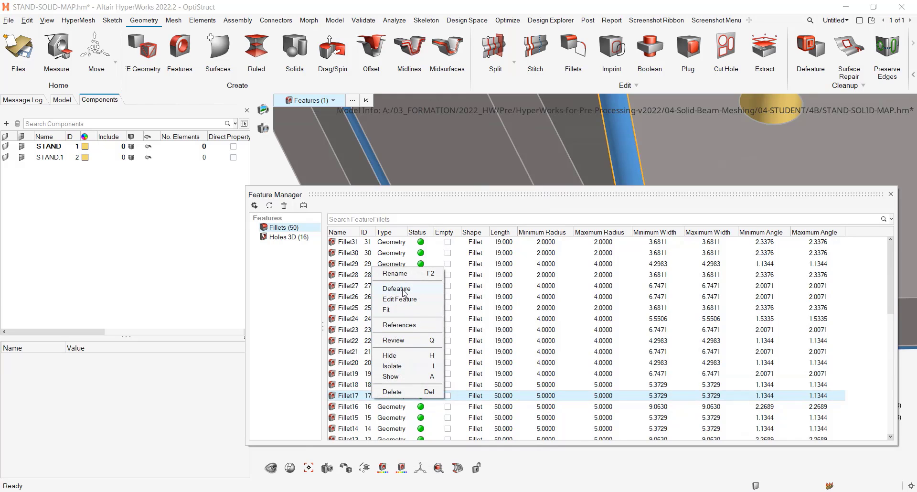
left_click(397, 288)
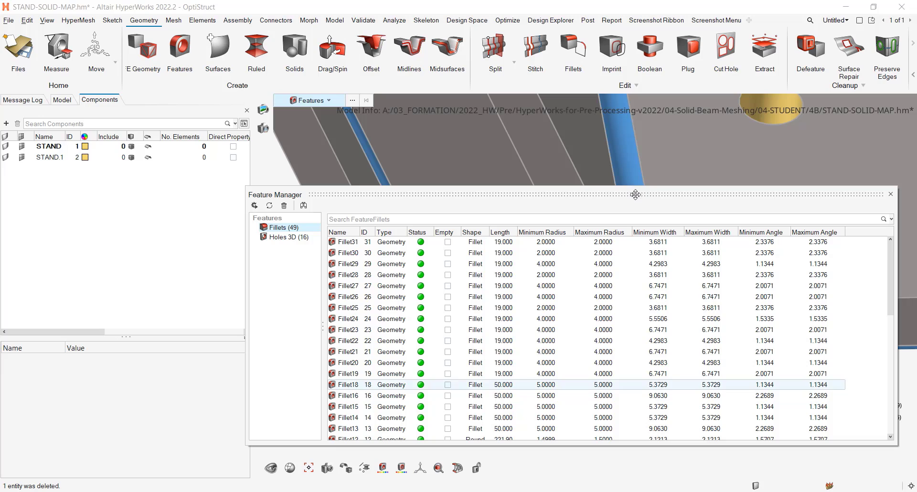
Step: Defeature Fillet18 at the same leg-to-foot corner and check the corner's geometry
left_click(369, 386)
right_click(369, 385)
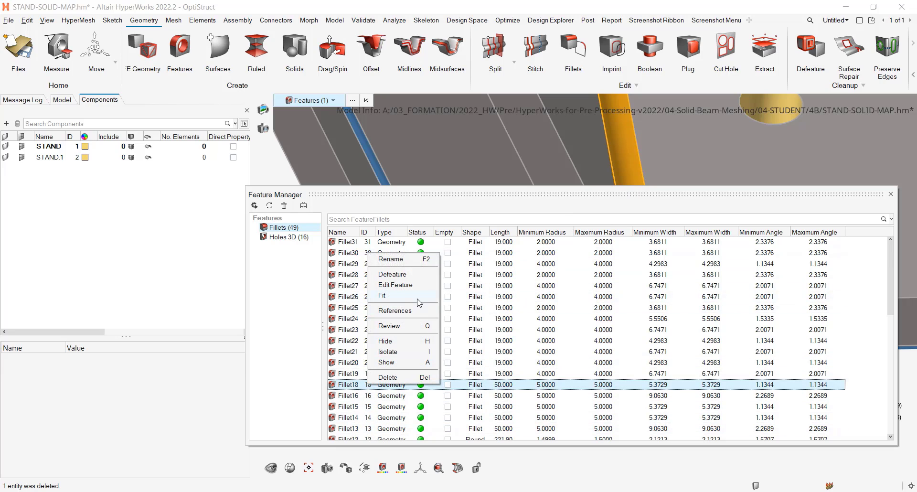
left_click(399, 275)
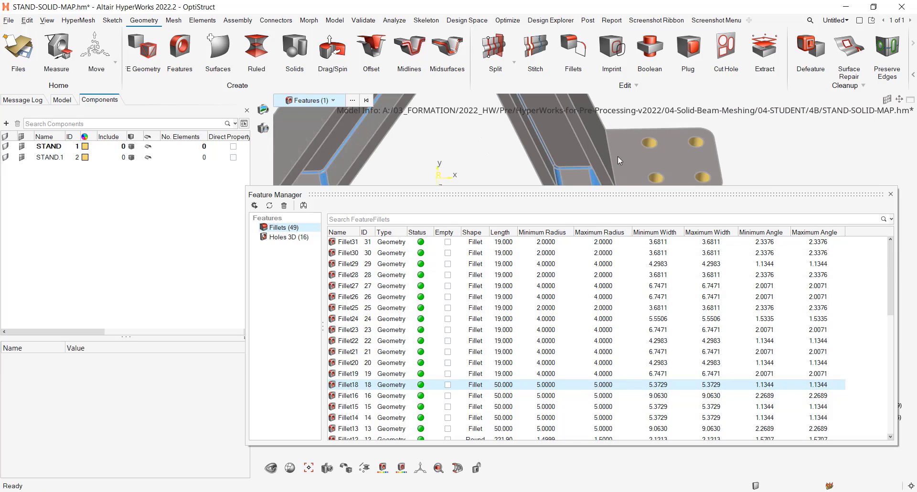
mouse_move(600, 152)
middle_mouse_down()
mouse_move(560, 154)
mouse_move(601, 160)
middle_mouse_up()
left_click_drag(600, 157, 626, 161, "ctrl")
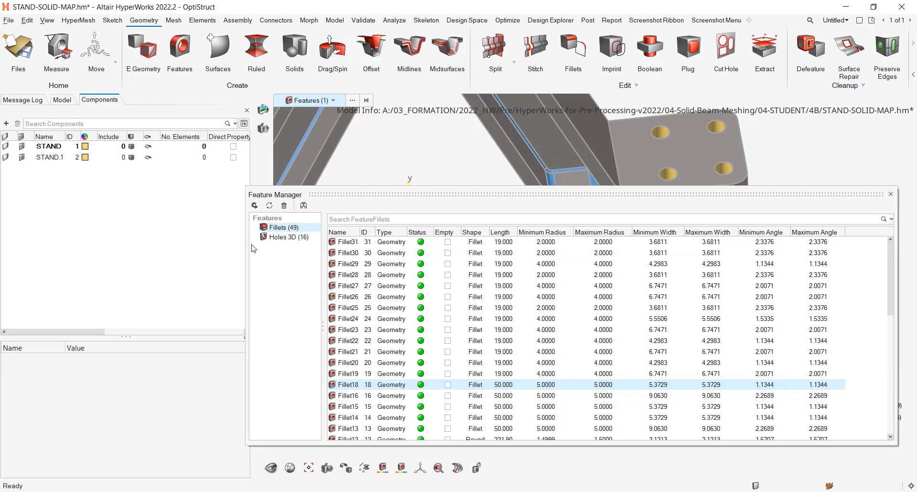
Step: Select all detected 3D holes, Hole3d1 through Hole3d16, and defeature them from the stand's feet
left_click(284, 237)
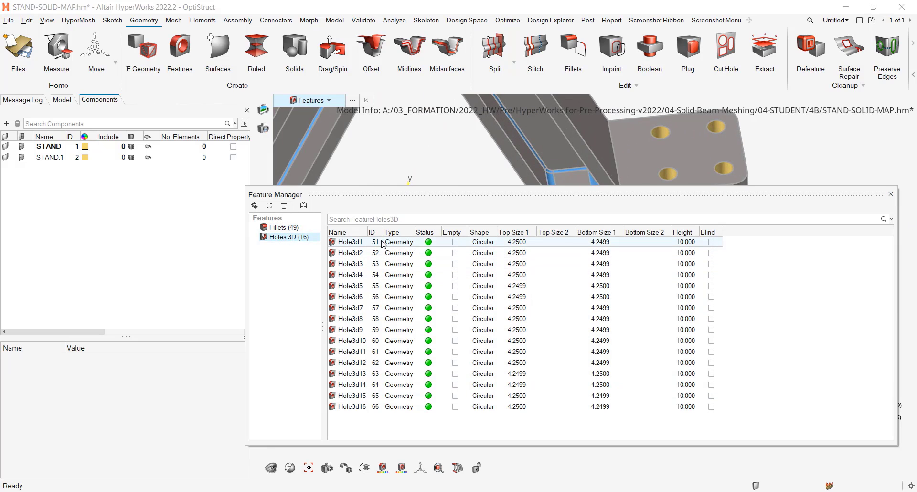
left_click(371, 408, "ctrl")
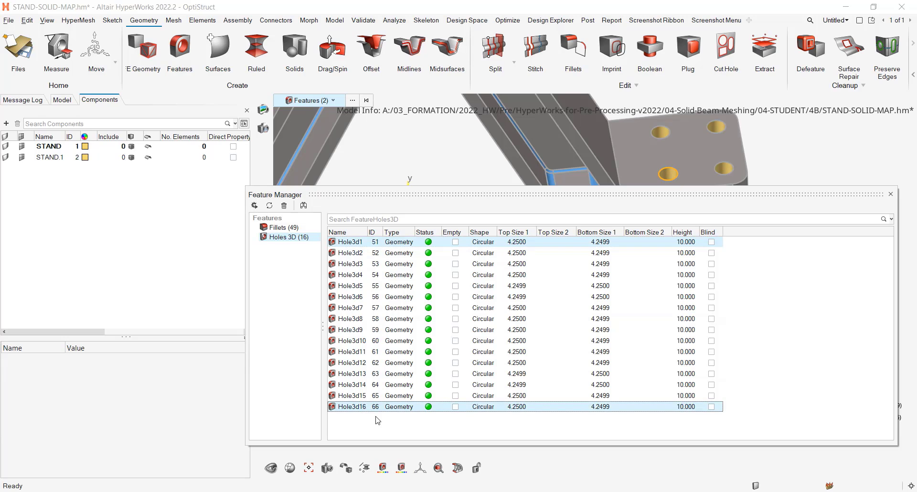
left_click(351, 241)
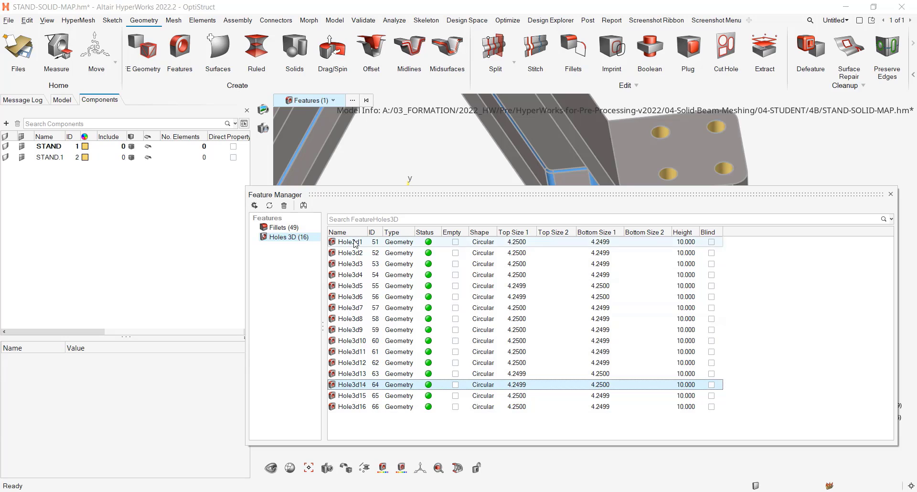
left_click(356, 406, "shift")
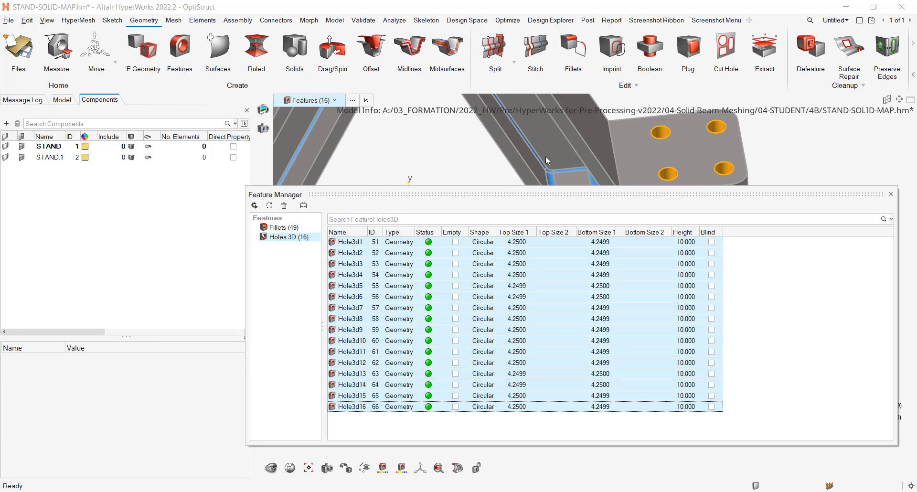
scroll(496, 178, "down", 5)
right_click_drag(487, 170, 500, 133)
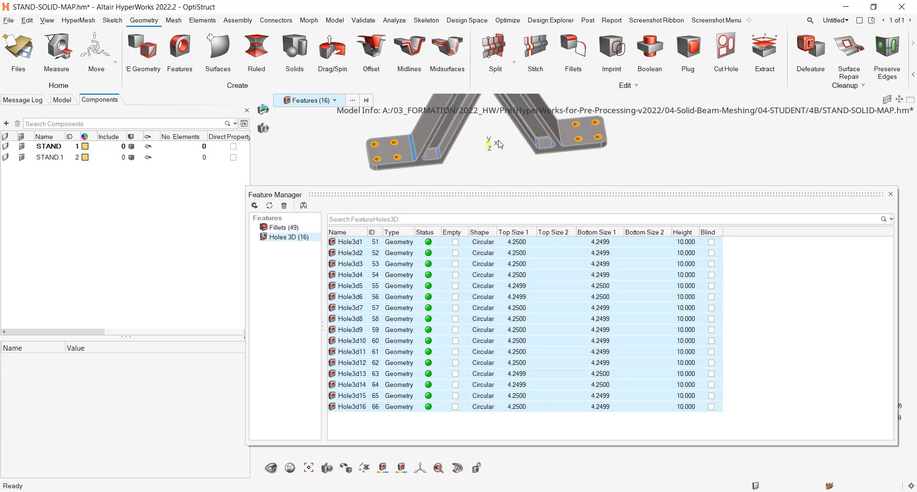
right_click(405, 300)
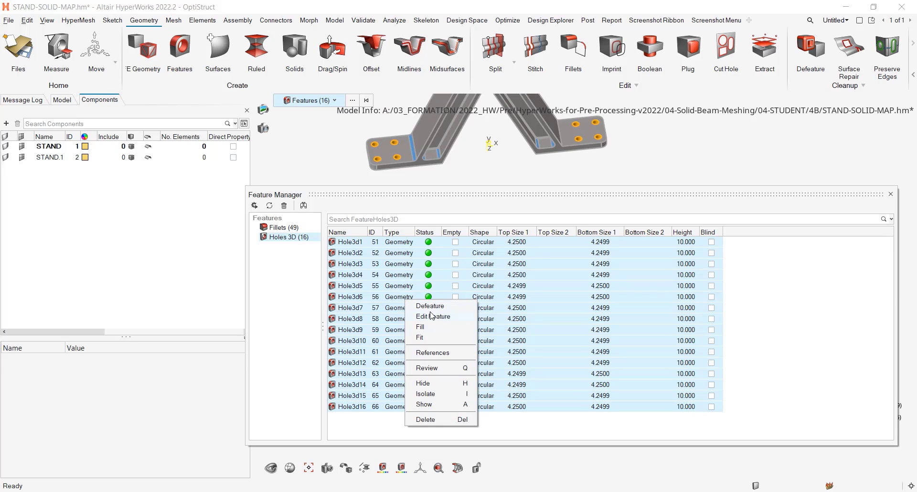
left_click(430, 306)
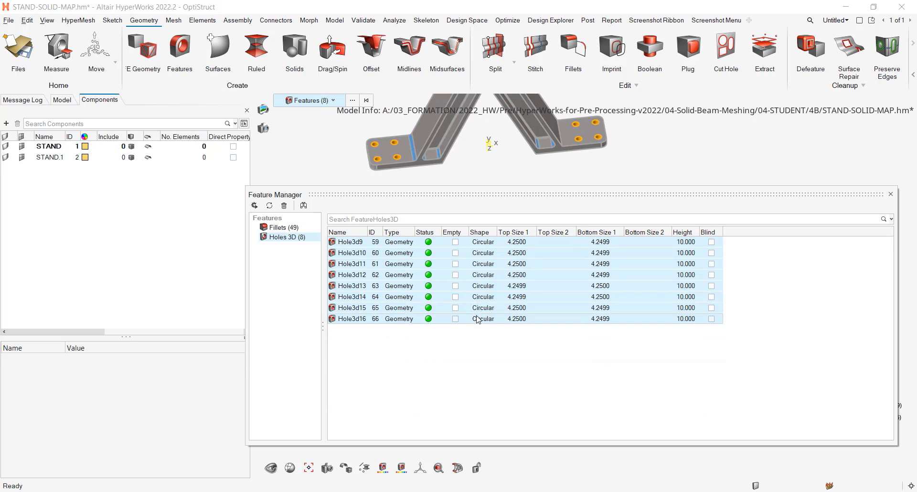
Step: Select the leftover entries Hole3d9 through Hole3d16 and delete them from the 3D hole features
left_click(389, 337)
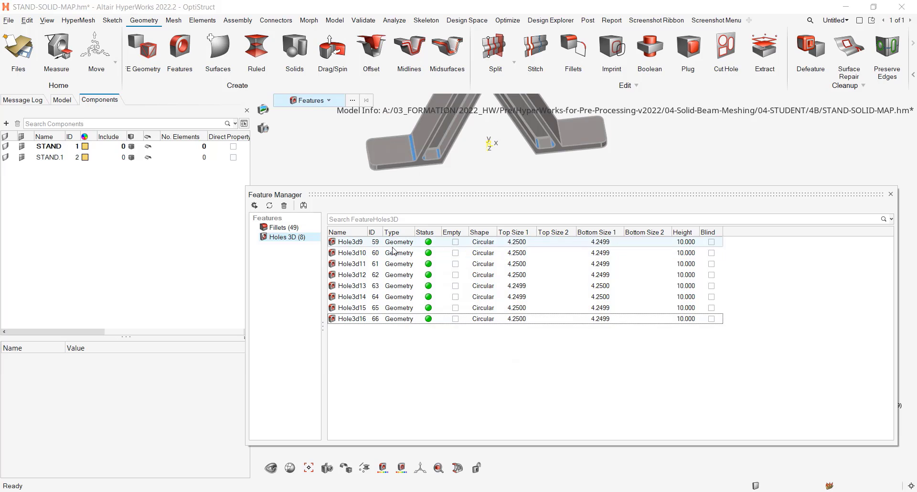
left_click(399, 319, "shift")
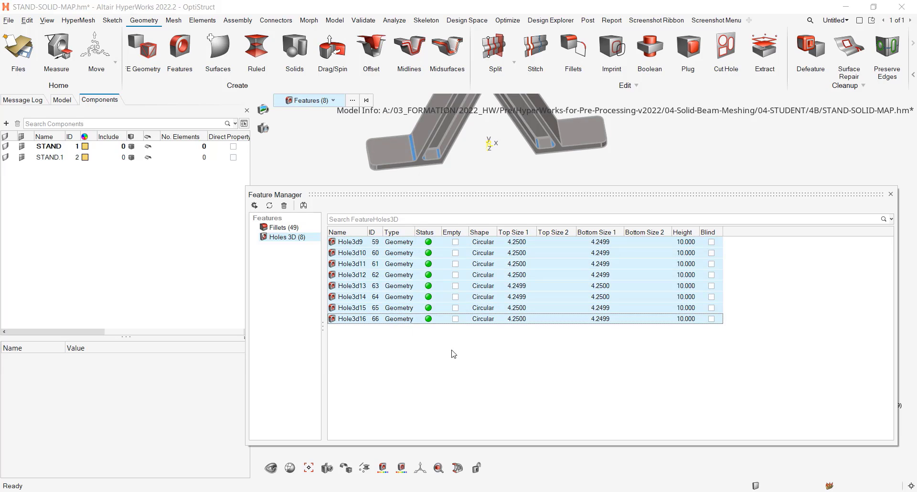
right_click(375, 276)
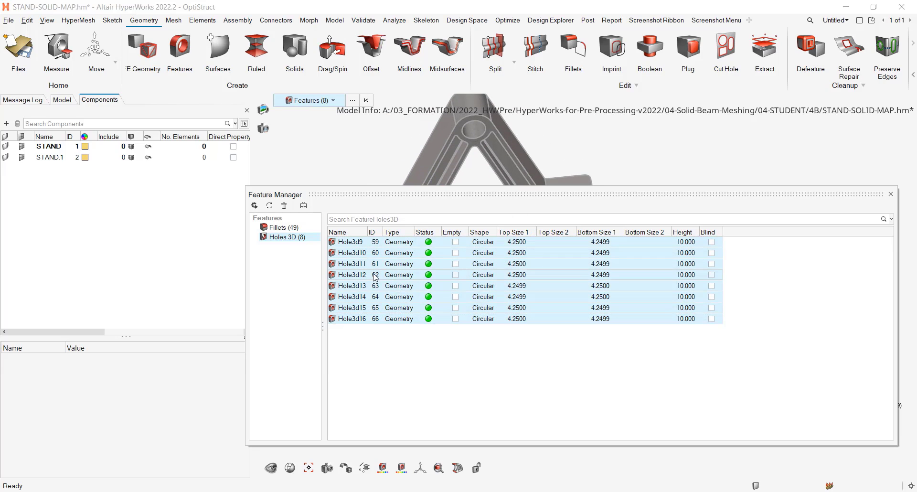
left_click(395, 394)
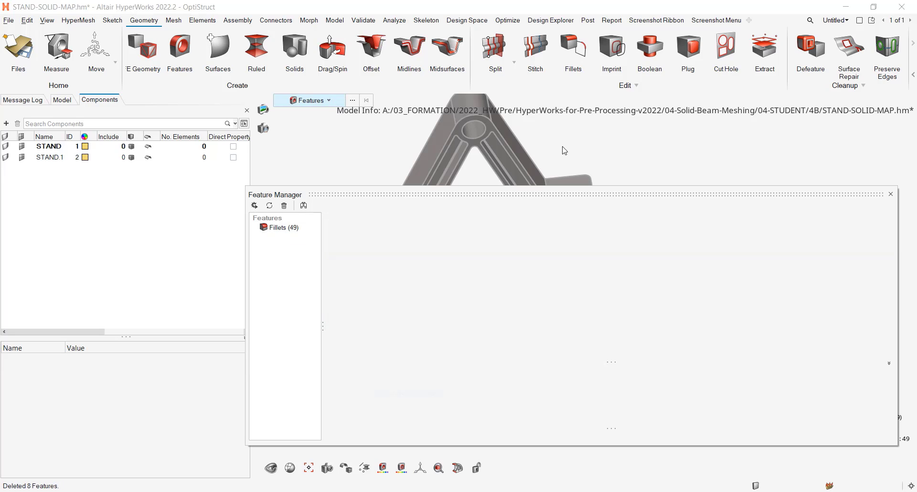
Step: Delete all the detected fillet features from the feature list and close the Feature Manager
left_click(293, 230)
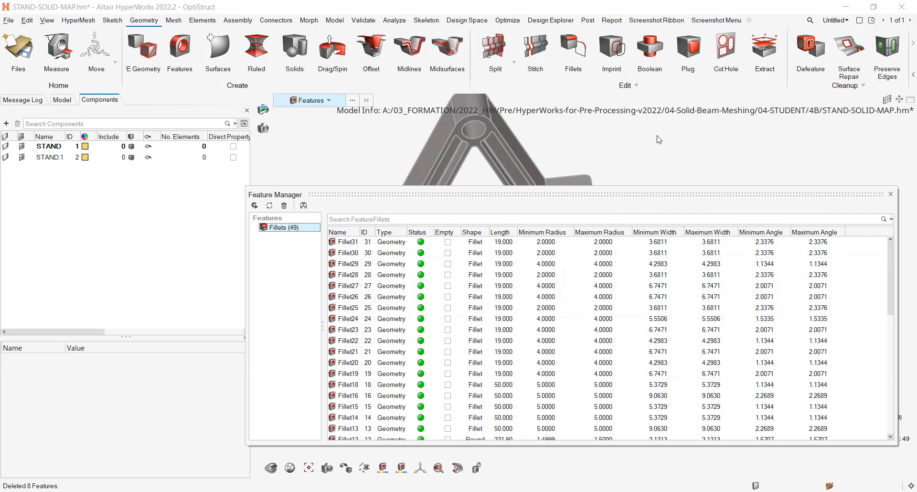
left_click(401, 252)
scroll(363, 343, "down", 10)
left_click(365, 429, "ctrl")
scroll(363, 382, "up", 10)
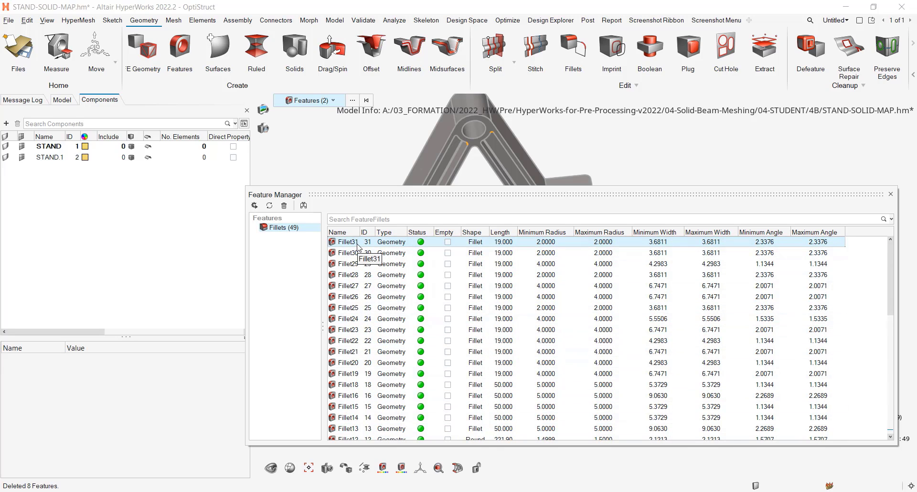
scroll(358, 287, "down", 10)
key("ctrl+a")
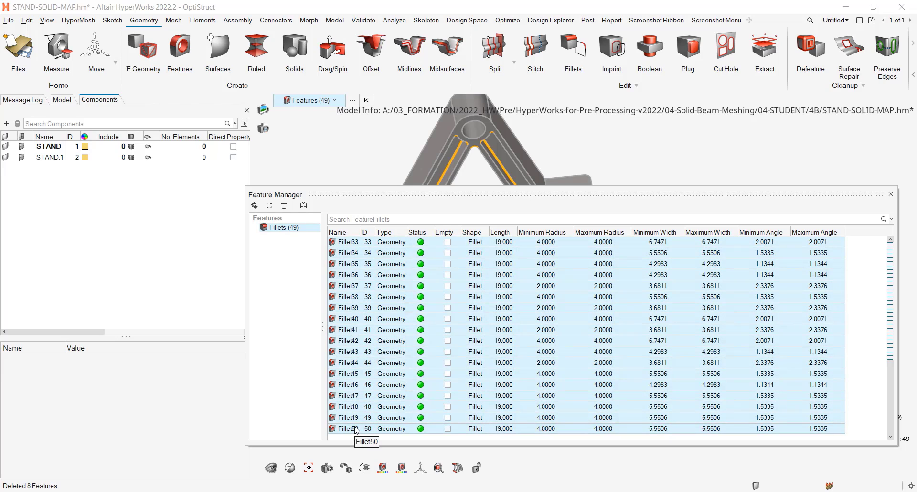
right_click(366, 261)
left_click(392, 371)
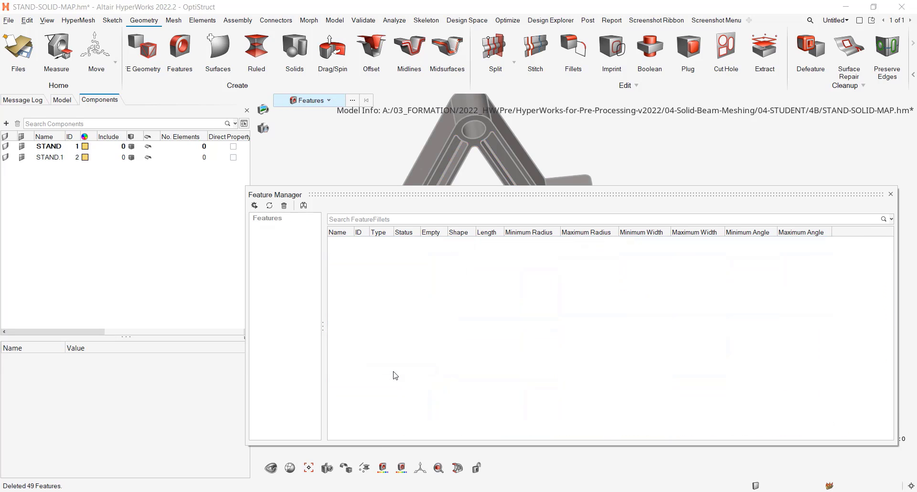
left_click(890, 194)
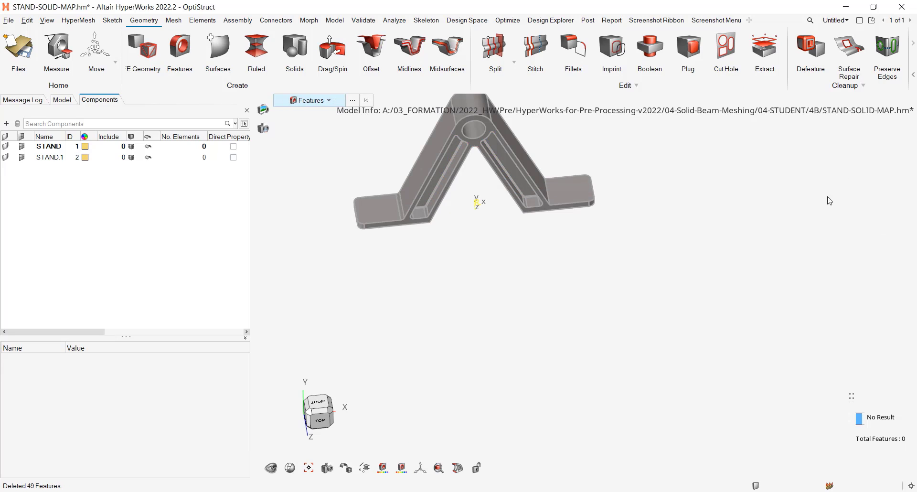
Step: Detect the stand's features again with the current detection parameters and move the feature list clear of the model
left_click(189, 40)
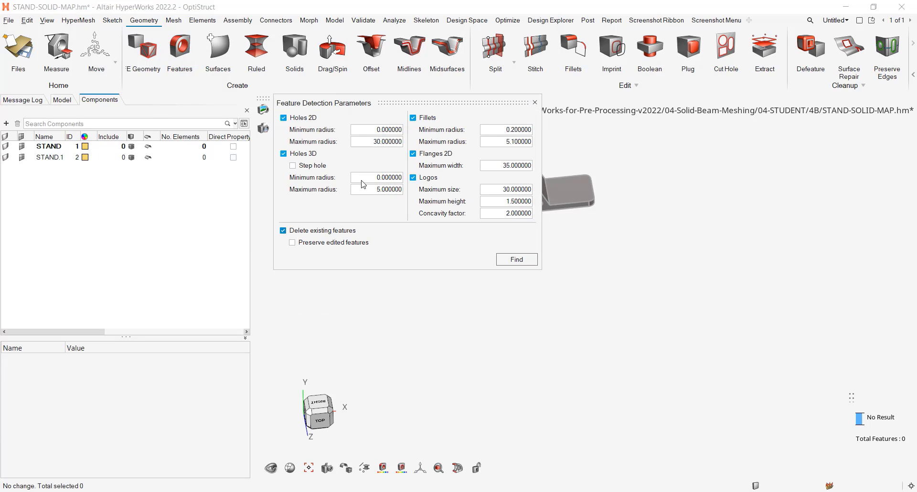
left_click(517, 260)
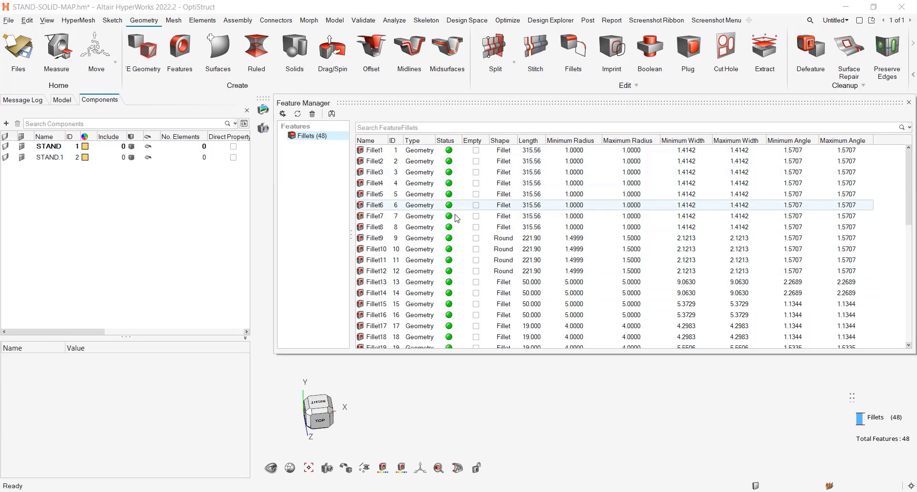
scroll(454, 206, "down", 3)
scroll(519, 275, "up", 3)
left_click_drag(489, 105, 550, 267)
Step: Examine Fillet13 on the stand and the Fillet9 round along the underside edge of the foot
left_click(454, 444)
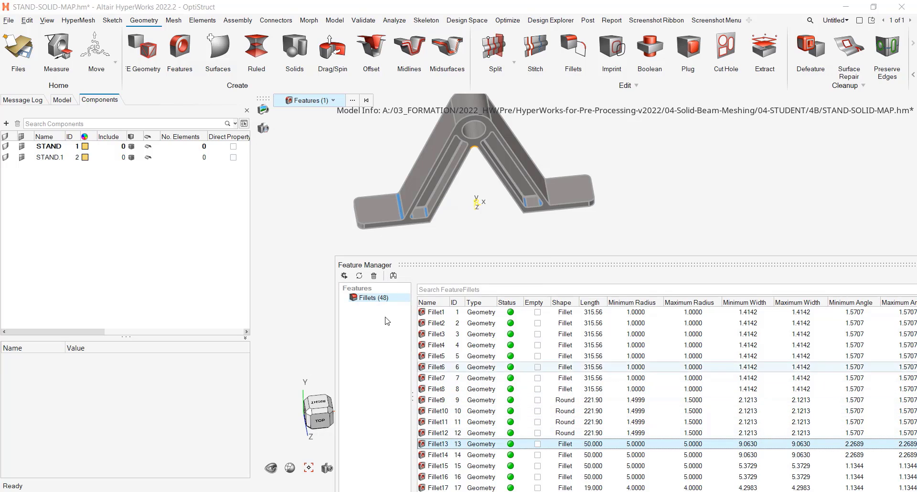
middle_click_drag(473, 193, 444, 125)
scroll(408, 186, "up", 5)
left_click(381, 201)
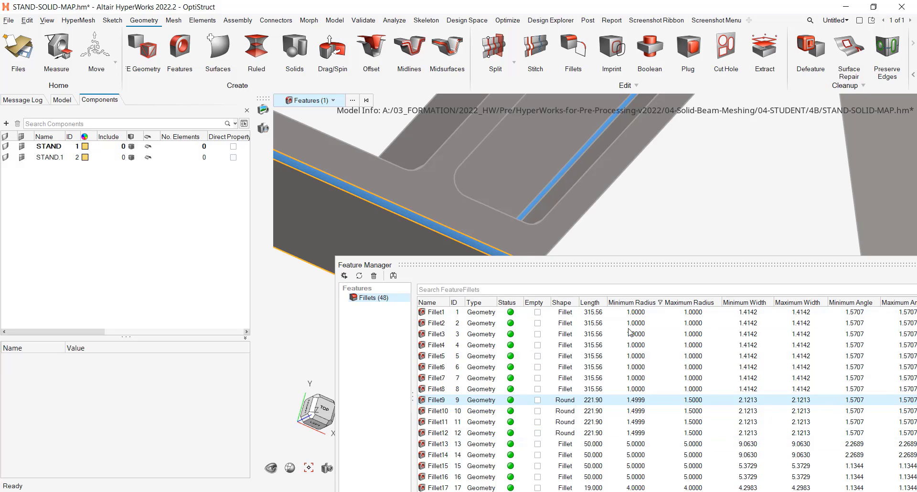
right_click_drag(686, 232, 727, 189)
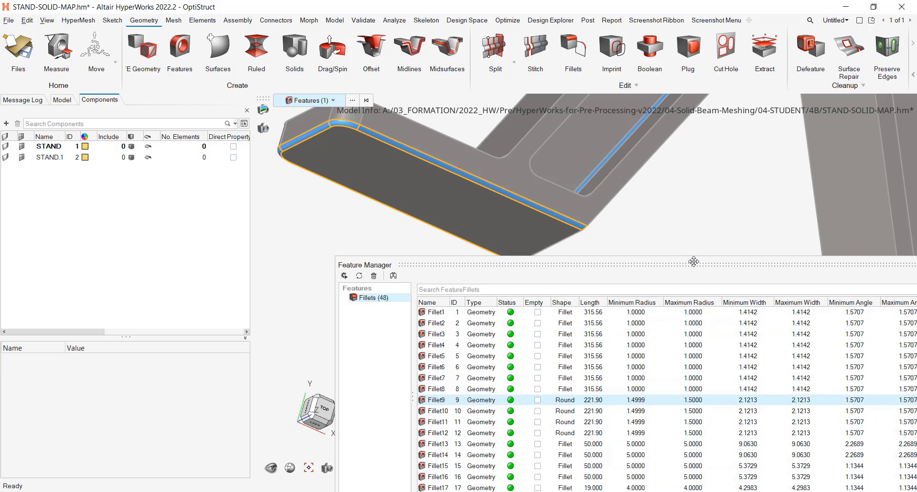
Step: Close the Feature Manager, switch to Notepad++ and copy the command line "*createmarkpanel surfs 1" from it
left_click_drag(690, 264, 506, 212)
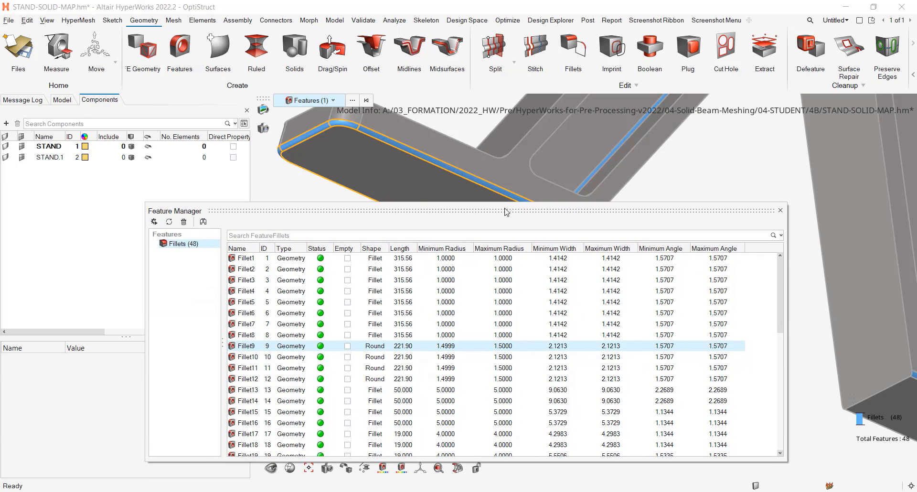
left_click(780, 210)
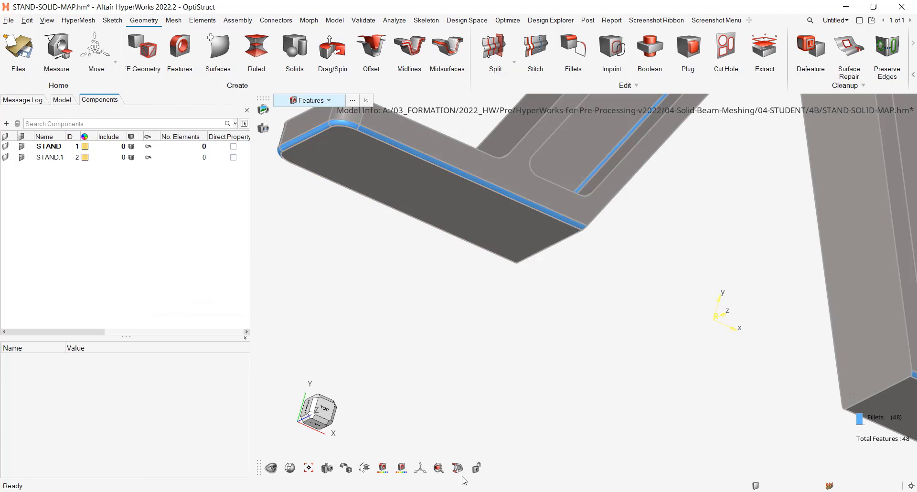
left_click(514, 491)
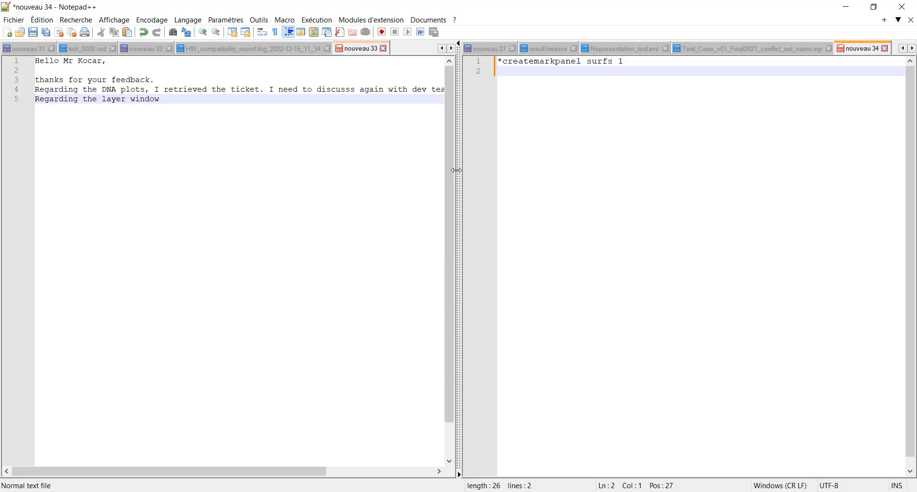
left_click_drag(459, 170, 113, 180)
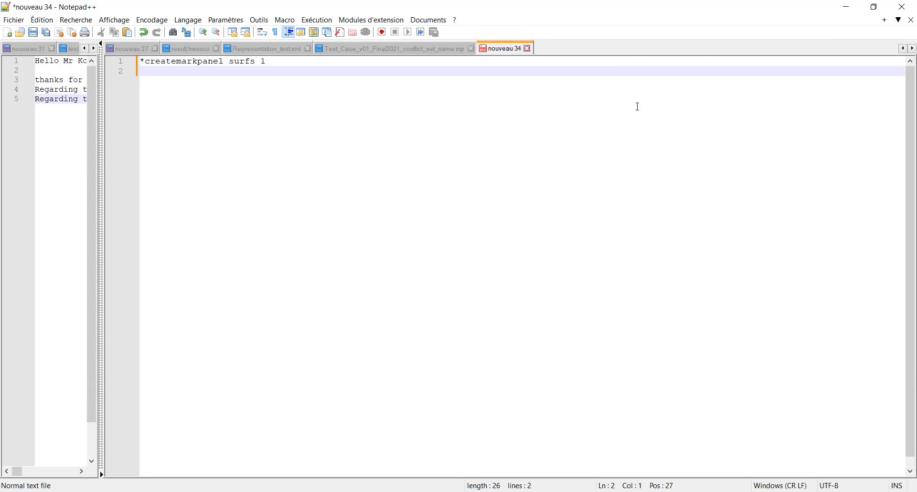
left_click_drag(266, 61, 27, 41)
key("ctrl+c")
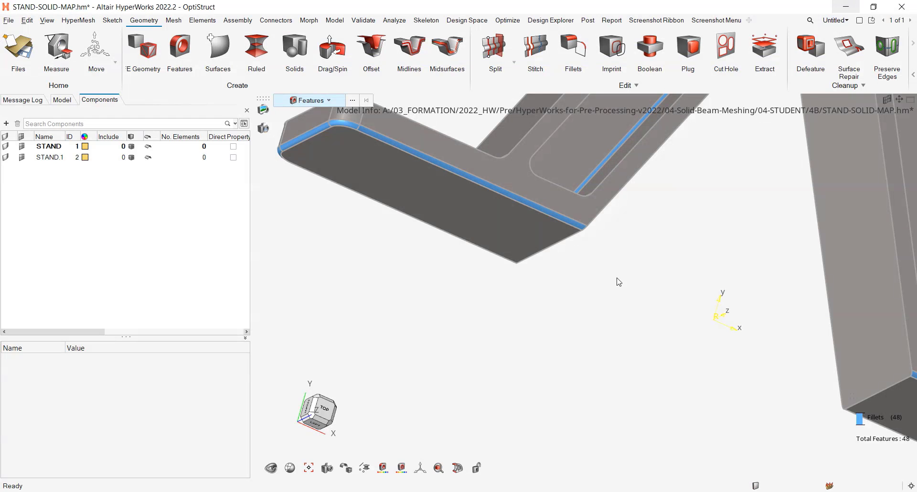
left_click(847, 7)
left_click(27, 20)
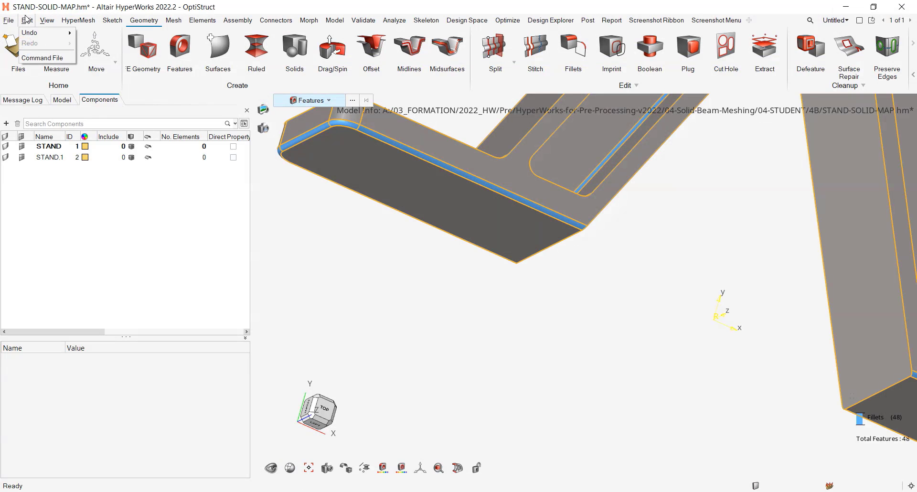
left_click(42, 58)
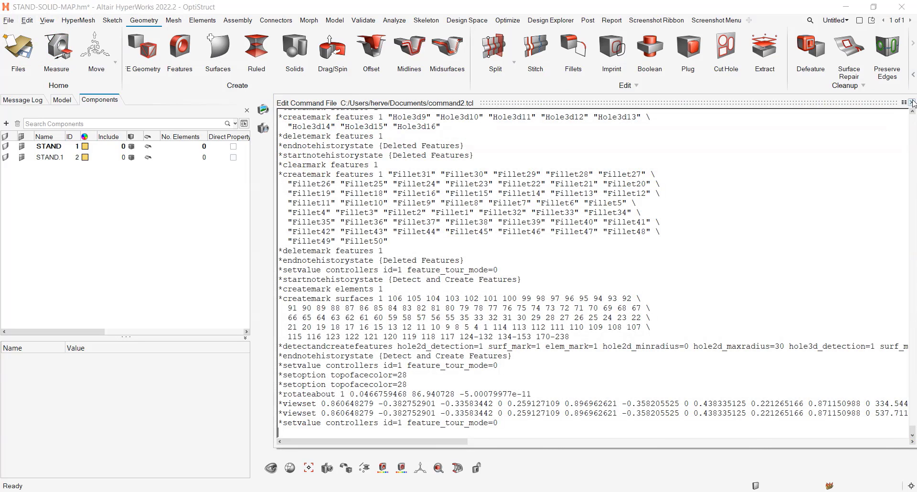
left_click(912, 102)
Step: Show the Tcl console and run the copied command *createmarkpanel surfs 1 to start a surface selection
left_click(47, 20)
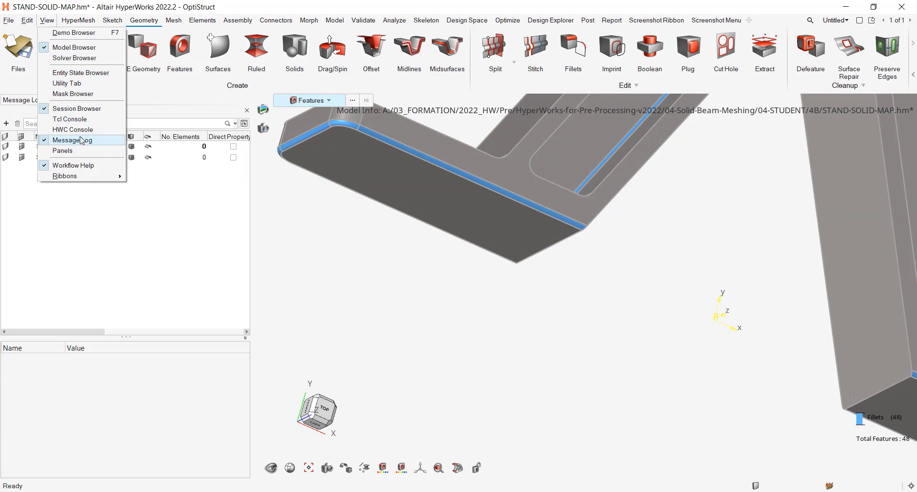
left_click(77, 119)
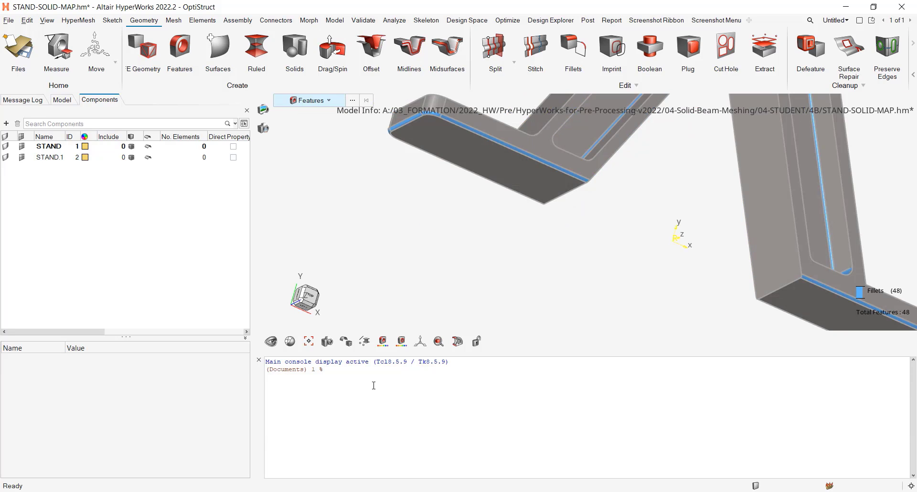
key("ctrl+v")
key("Return")
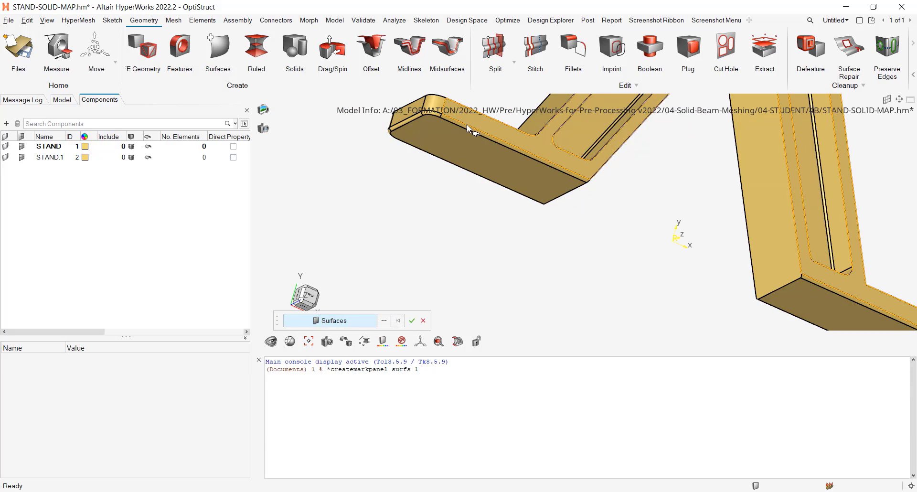
Step: Select surfaces by feature, choosing the fillet rounds along the underside edges of the stand's two feet
left_click(384, 321)
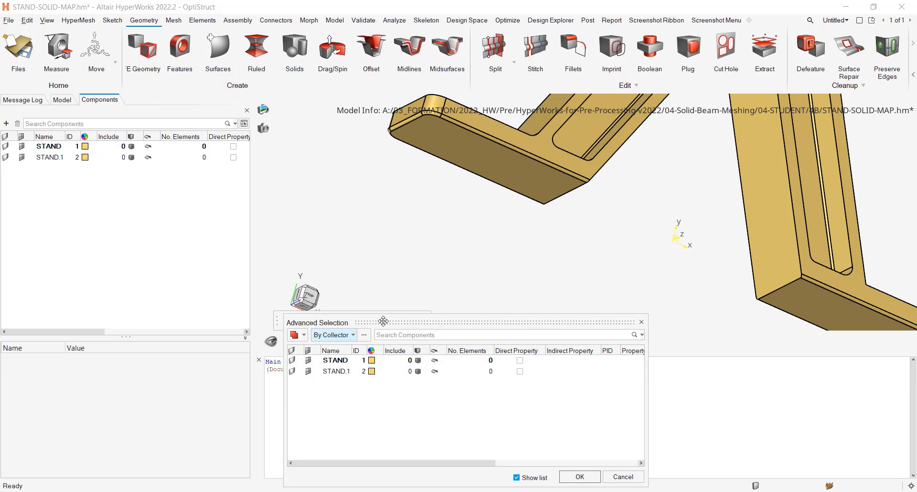
left_click(353, 335)
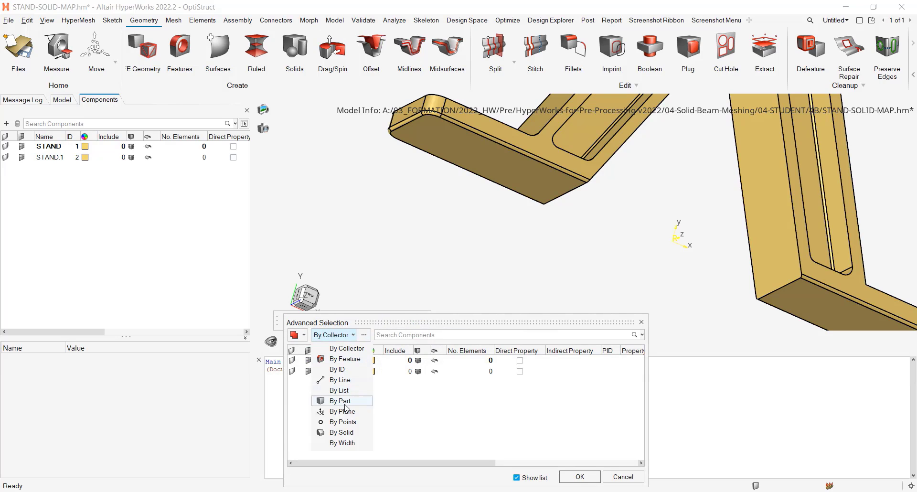
left_click(345, 359)
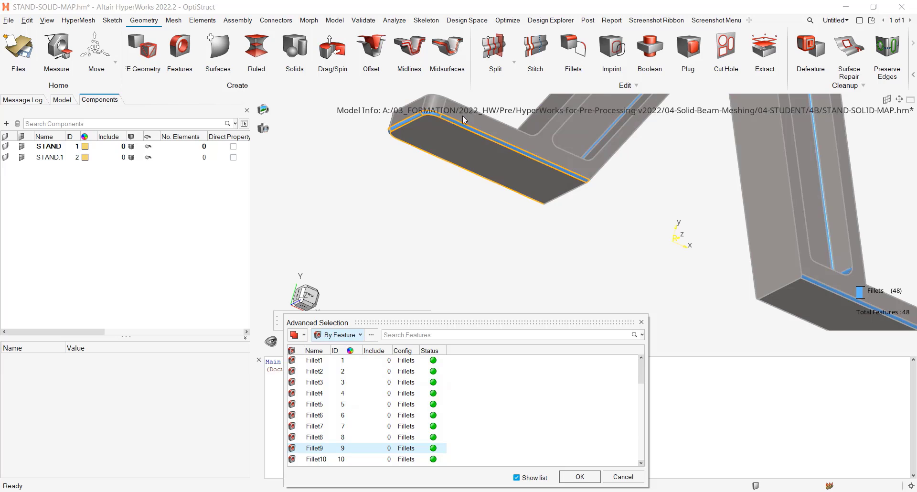
middle_click_drag(345, 197, 420, 220)
right_click_drag(620, 267, 645, 204)
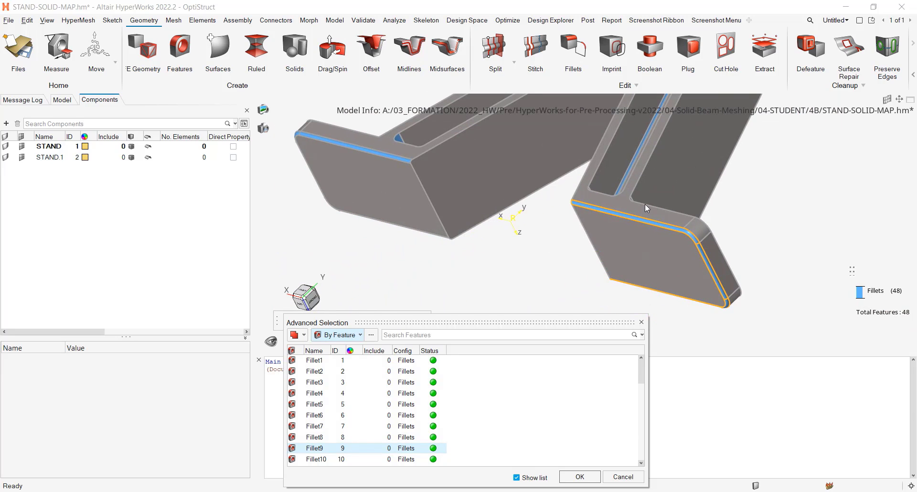
left_click(374, 152)
middle_click_drag(295, 176, 477, 189)
right_click_drag(477, 189, 830, 230)
left_click(579, 477)
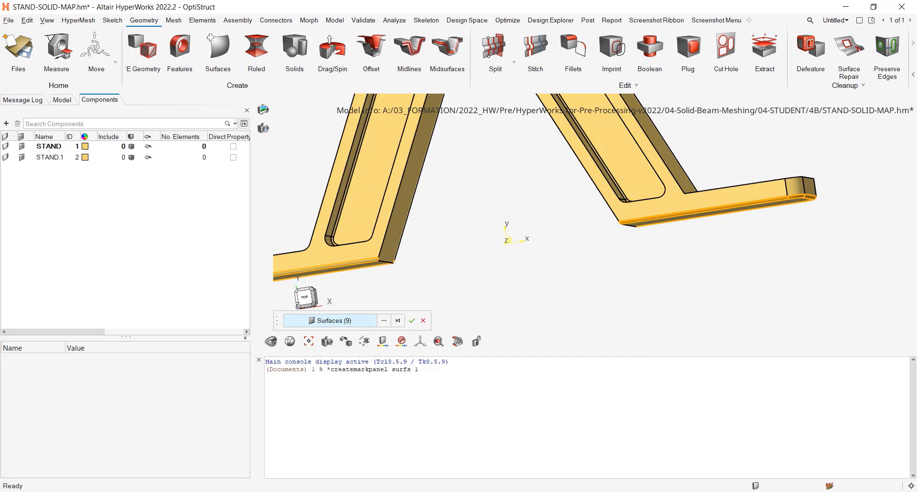
Step: Switch to the browser's Altair help page, copy the command name *createfilletmidlines and read the description of its arguments
mouse_move(455, 491)
key("alt+Tab")
left_click(655, 199)
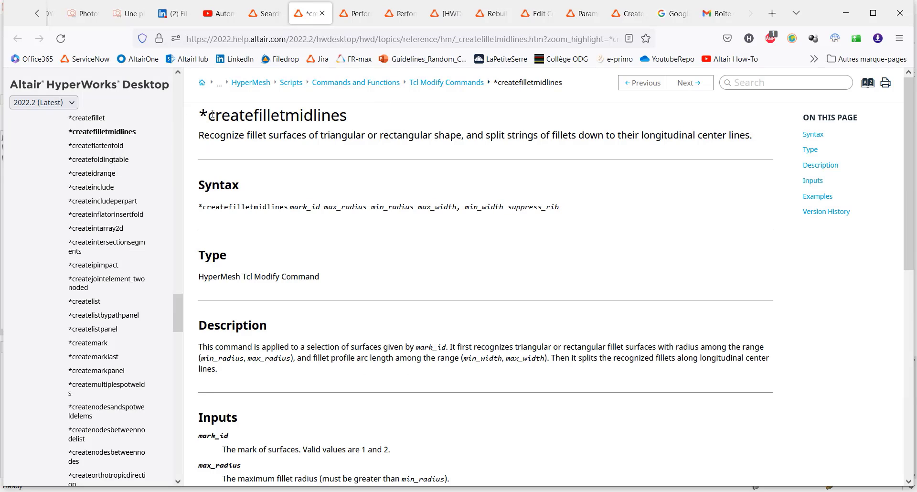
left_click_drag(200, 115, 346, 112)
key("ctrl+c")
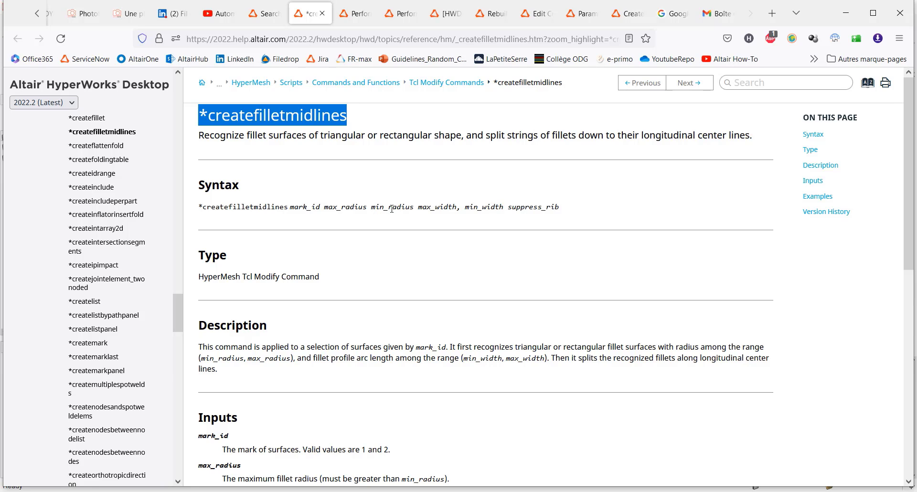
scroll(392, 209, "down", 6)
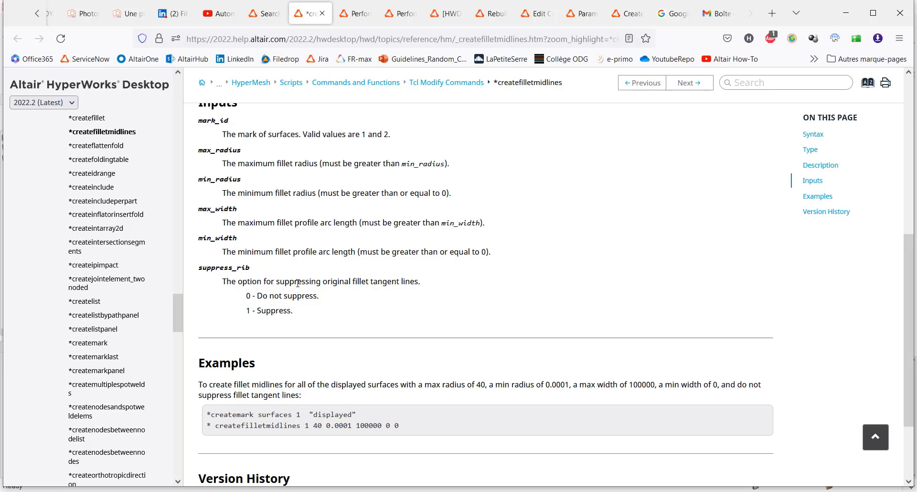
scroll(338, 298, "up", 6)
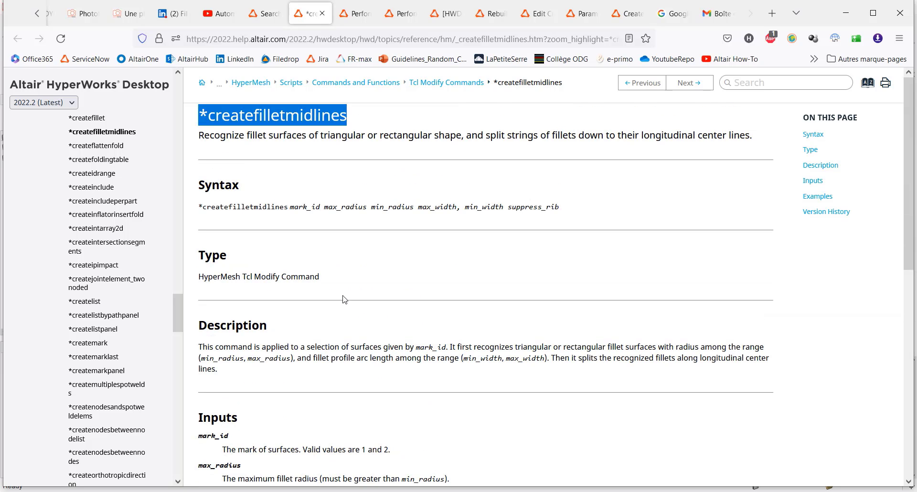
key("alt+Tab")
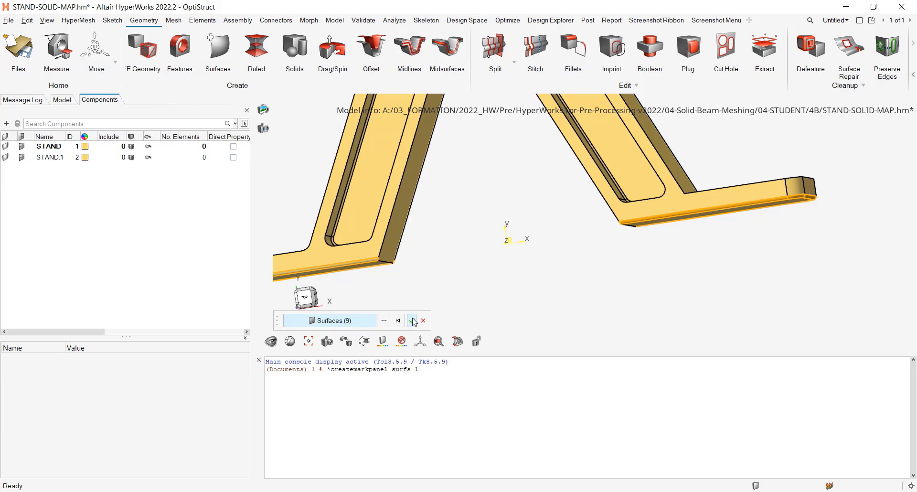
Step: Confirm the surface selection and run *createfilletmidlines 1 4.5 .2 100 0 1 in the Tcl console to split the selected rounds
mouse_move(449, 268)
left_mouse_down("ctrl")
mouse_move(528, 219)
mouse_move(528, 229)
mouse_move(540, 188)
mouse_move(516, 198)
mouse_move(507, 219)
left_mouse_up("ctrl")
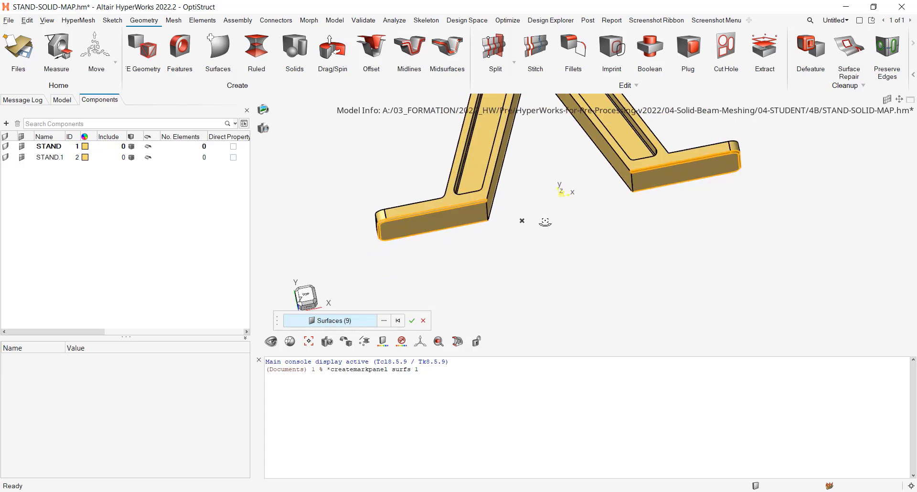
left_click(412, 320)
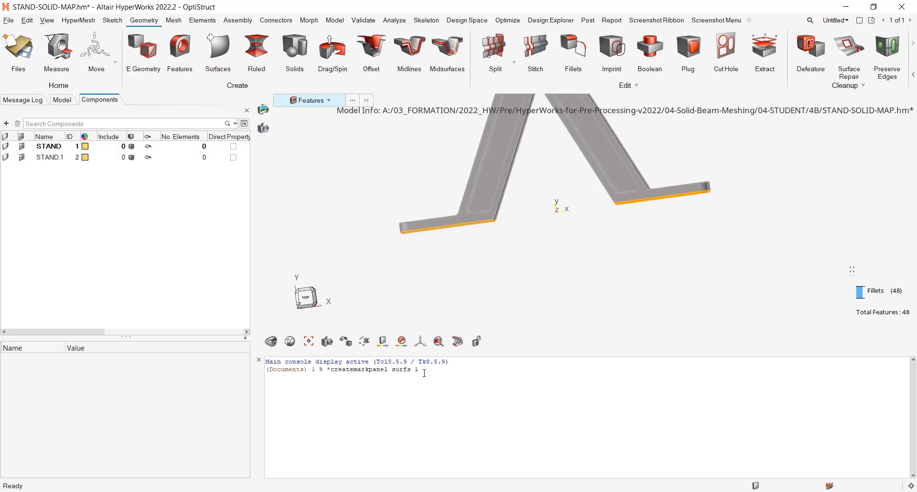
left_click(365, 375)
key("ctrl+v")
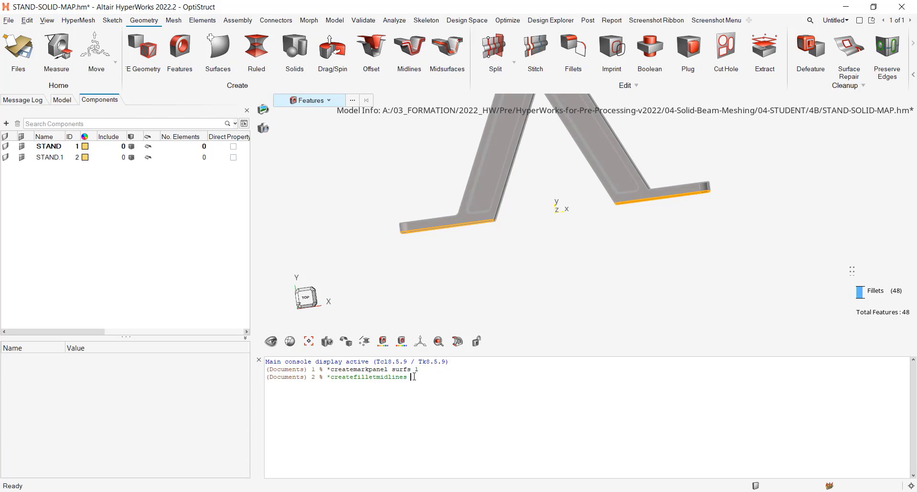
type("1 5")
key("BackSpace")
type("4.5 .2 11")
key("BackSpace")
type("00 0 1")
key("Return")
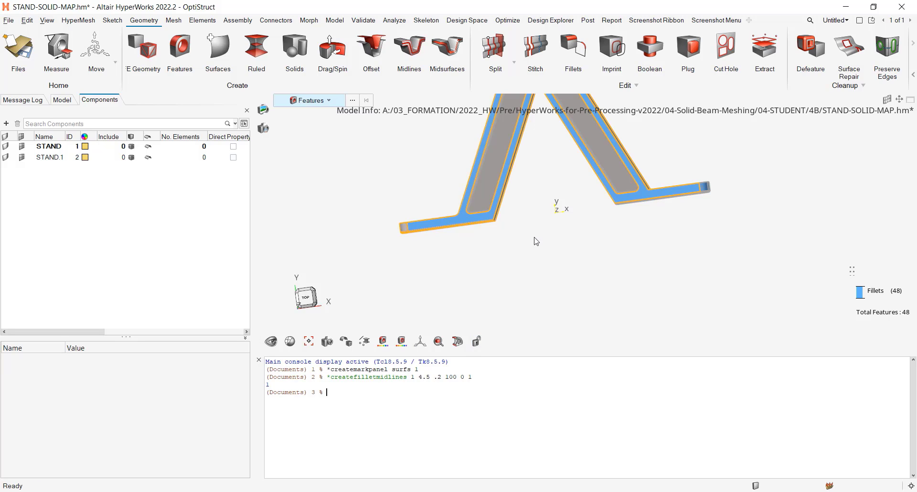
Step: Switch the selection type from Features to All and close the Tcl console
scroll(516, 250, "up", 5)
right_click_drag(532, 269, 617, 260)
left_click(329, 101)
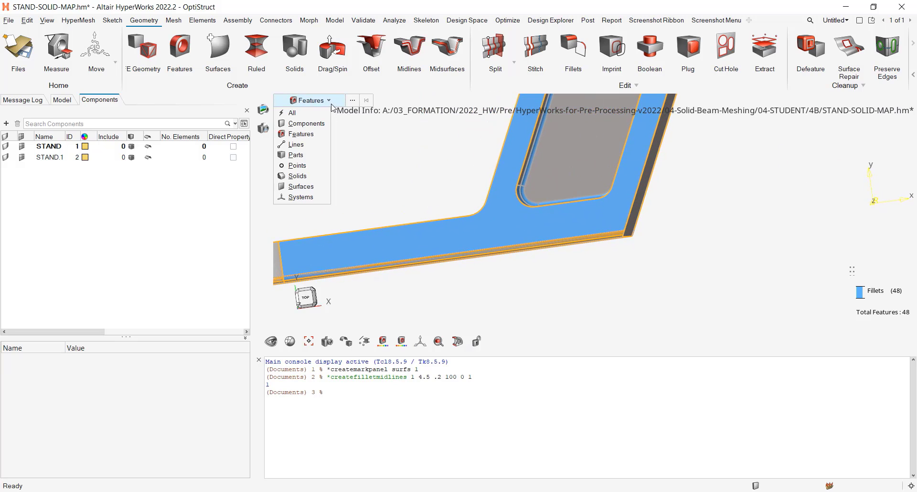
left_click(313, 112)
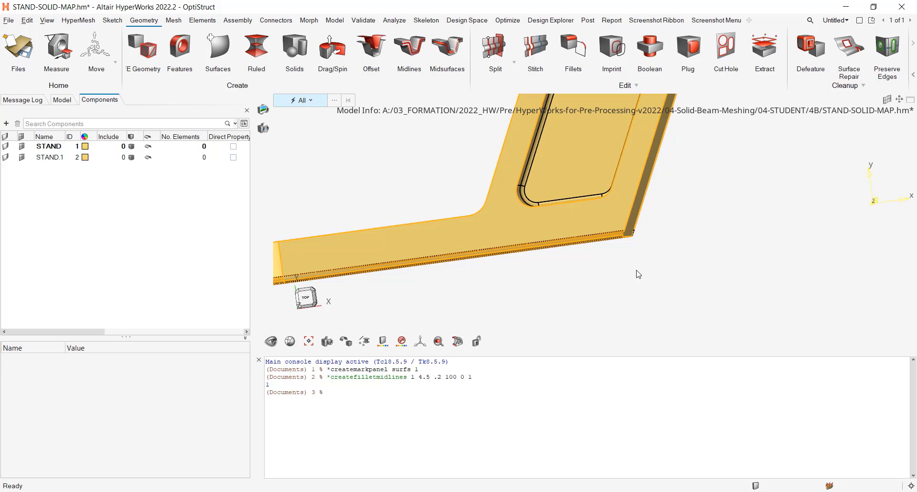
left_click(259, 360)
Step: Inspect the split rounds at the stand's feet and open the Defeature tools
mouse_move(359, 270)
middle_mouse_down()
mouse_move(328, 235)
mouse_move(550, 237)
mouse_move(478, 250)
mouse_move(498, 256)
mouse_move(483, 258)
middle_mouse_up()
scroll(483, 289, "up", 3)
scroll(488, 323, "down", 2)
scroll(463, 327, "down", 3)
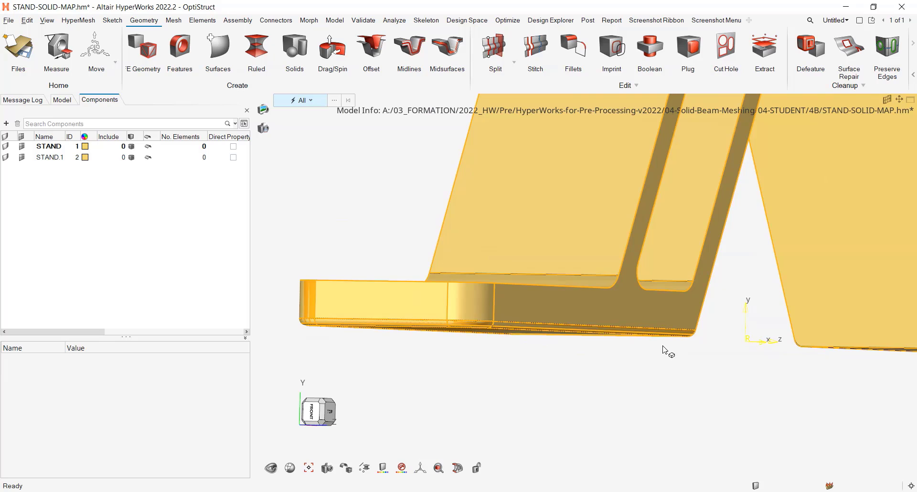
right_click_drag(700, 381, 542, 394)
middle_click_drag(647, 401, 606, 411)
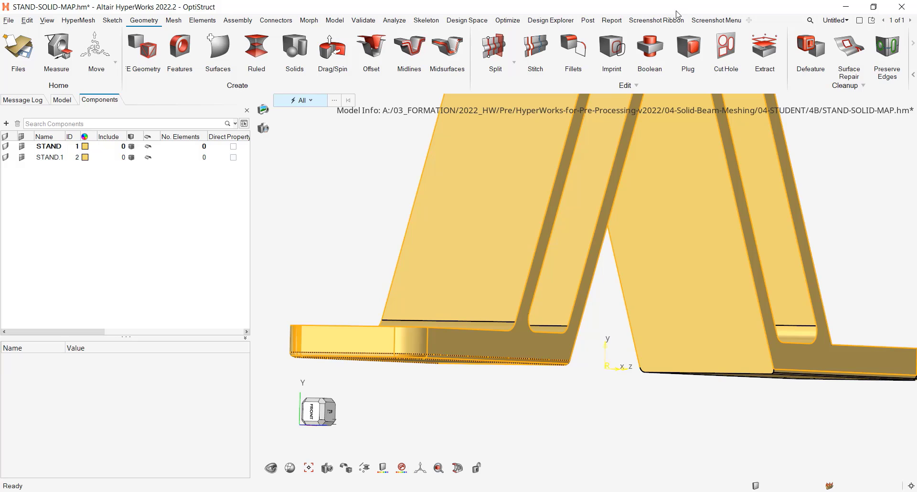
left_click(812, 48)
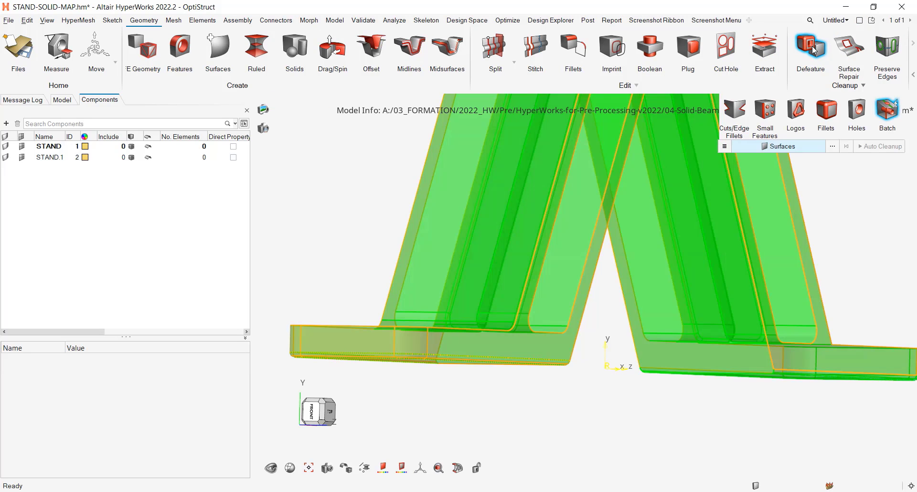